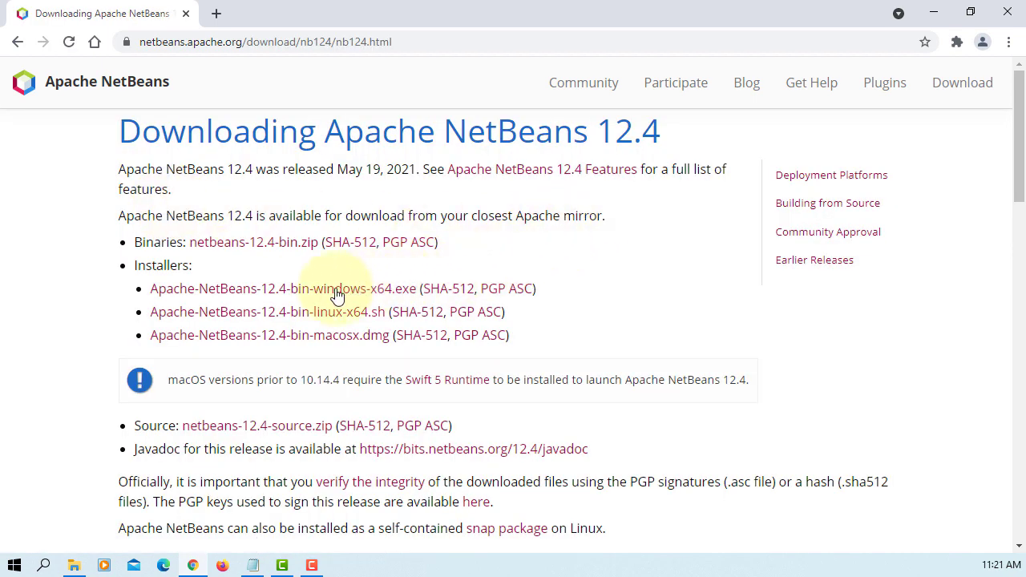
# Download the Windows x64 installer for Apache NetBeans 12.4 from the suggested mirror and launch it.
pyautogui.click(395, 290)
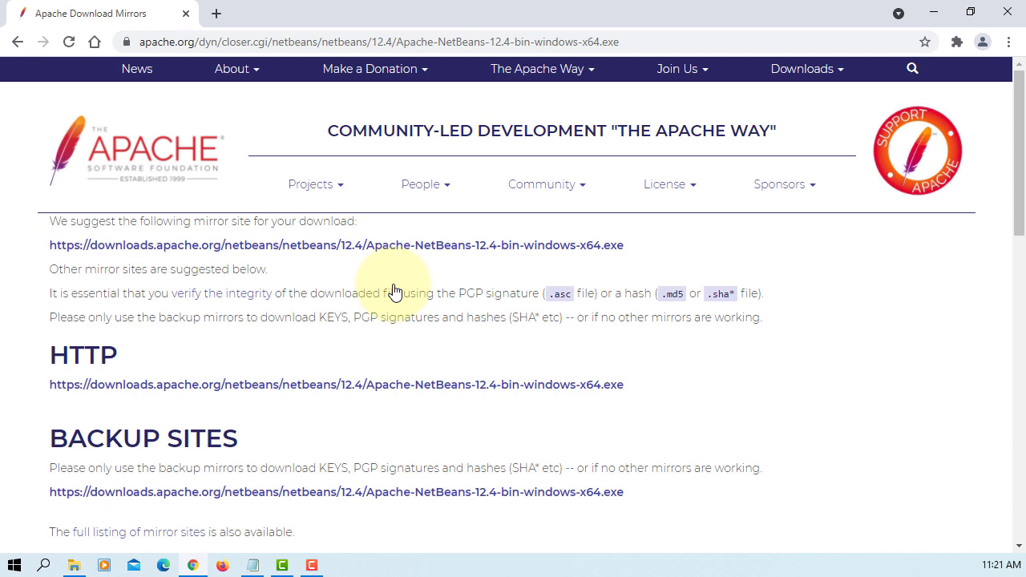
pyautogui.click(407, 249)
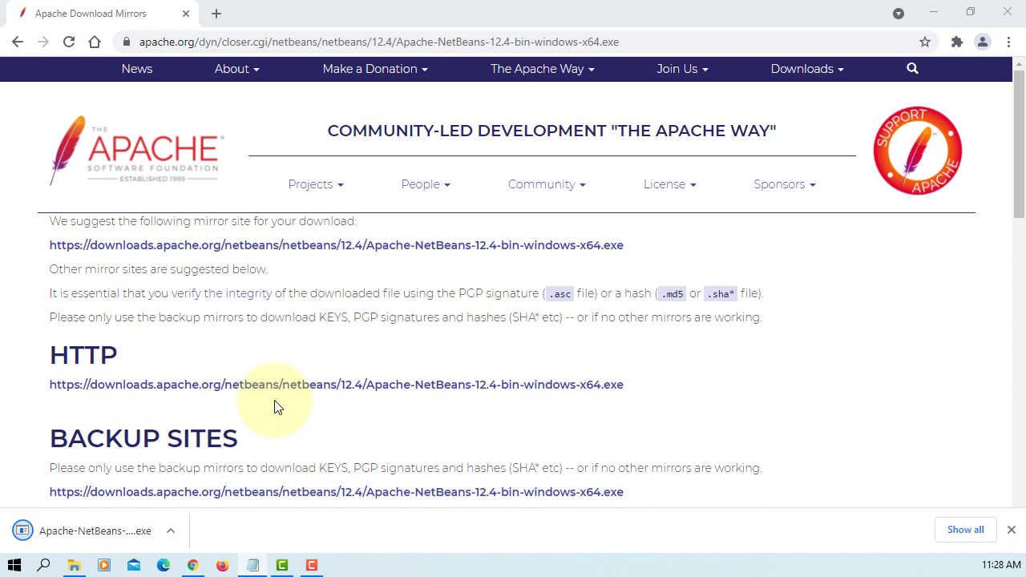
pyautogui.click(95, 531)
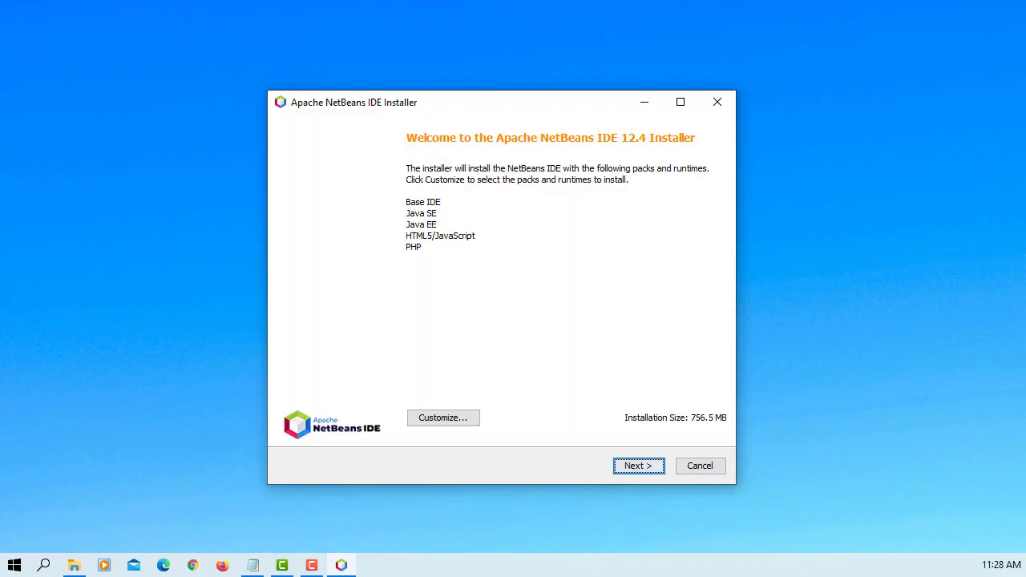
# Keep the default packs and accept the license agreement in the NetBeans installer.
pyautogui.click(638, 467)
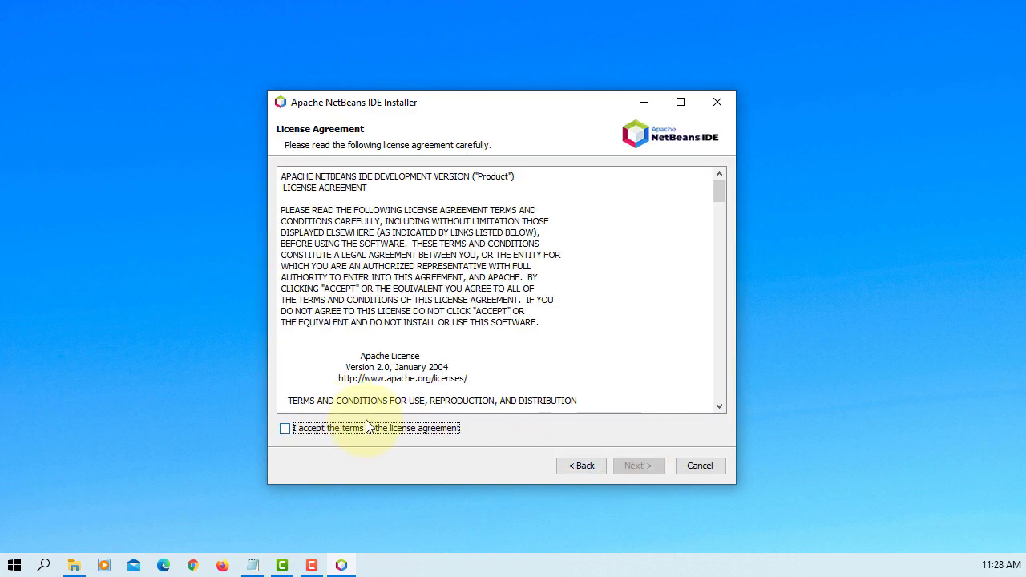
pyautogui.moveTo(718, 193); pyautogui.dragTo(720, 408)
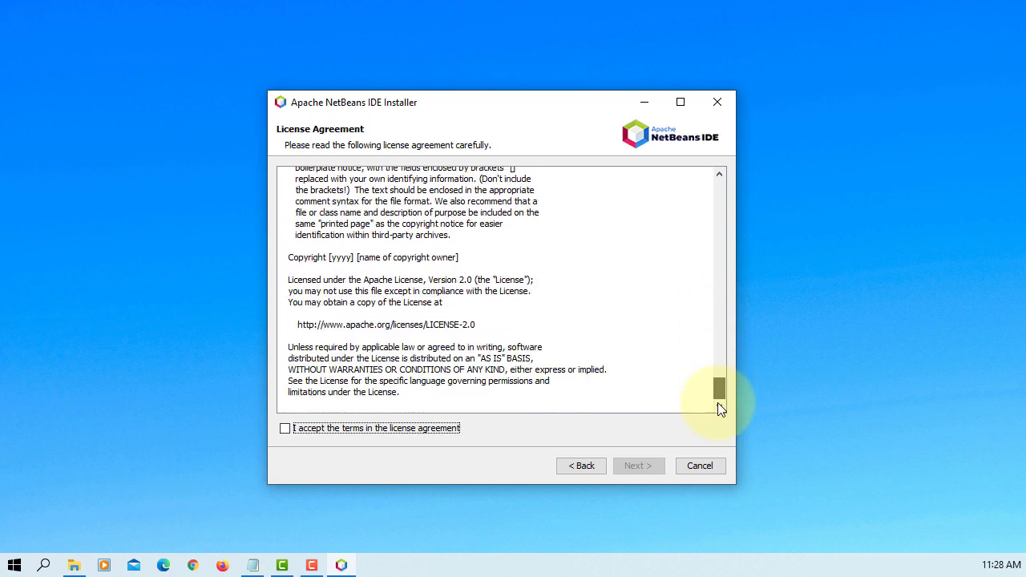
pyautogui.click(284, 429)
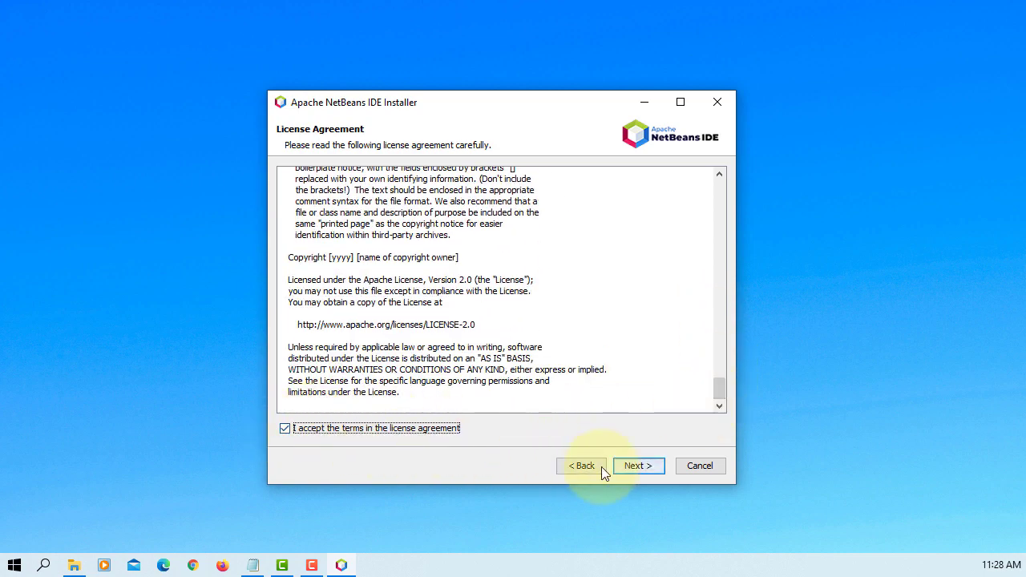
pyautogui.click(632, 473)
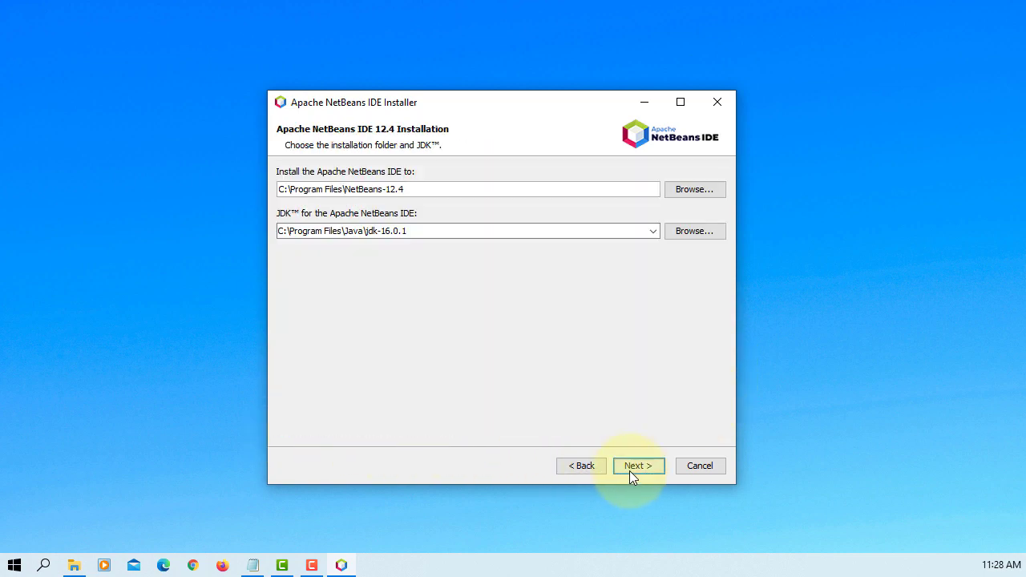
# Choose C:\Program Files\Java\jdk-16.0.1 as the JDK, keep the default installation folder and continue to the summary.
pyautogui.click(652, 232)
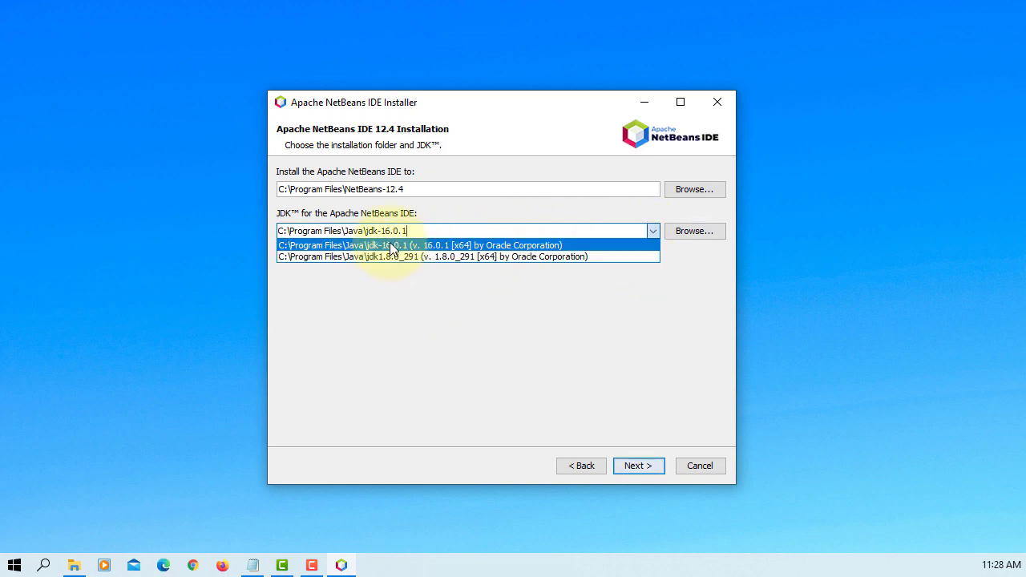
pyautogui.click(464, 245)
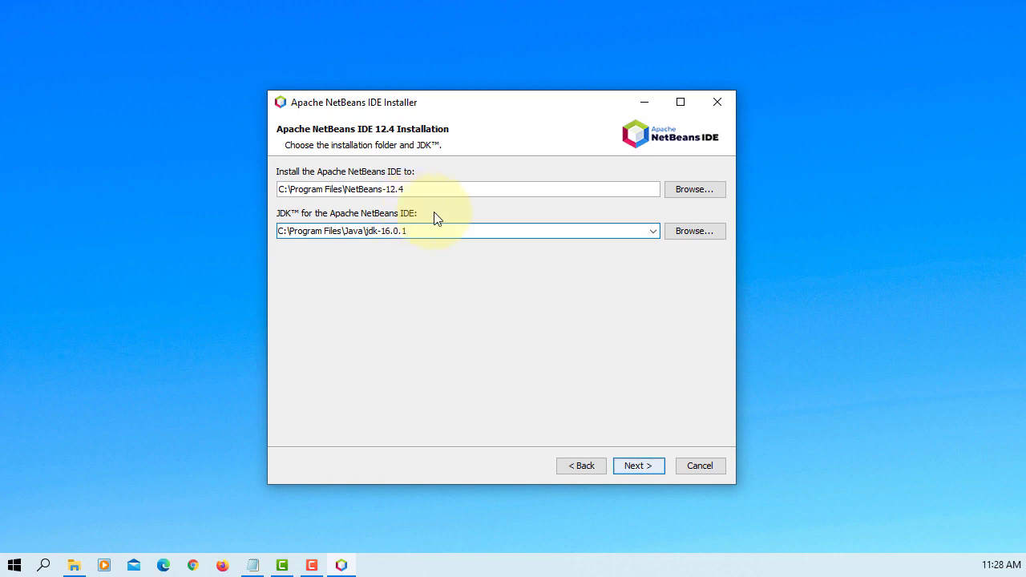
pyautogui.click(621, 466)
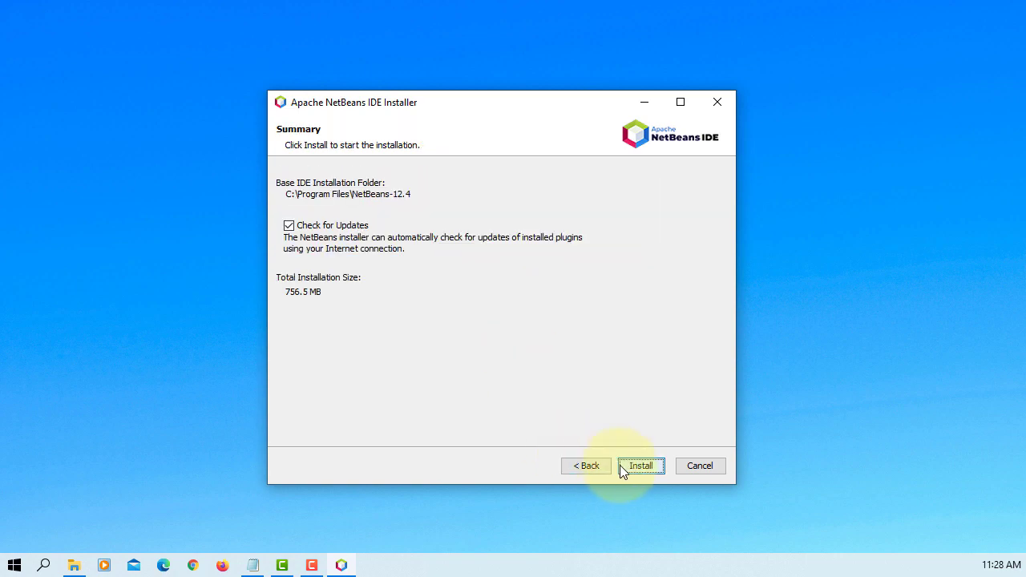
# Disable Check for Updates and run the NetBeans installation through to completion.
pyautogui.click(289, 225)
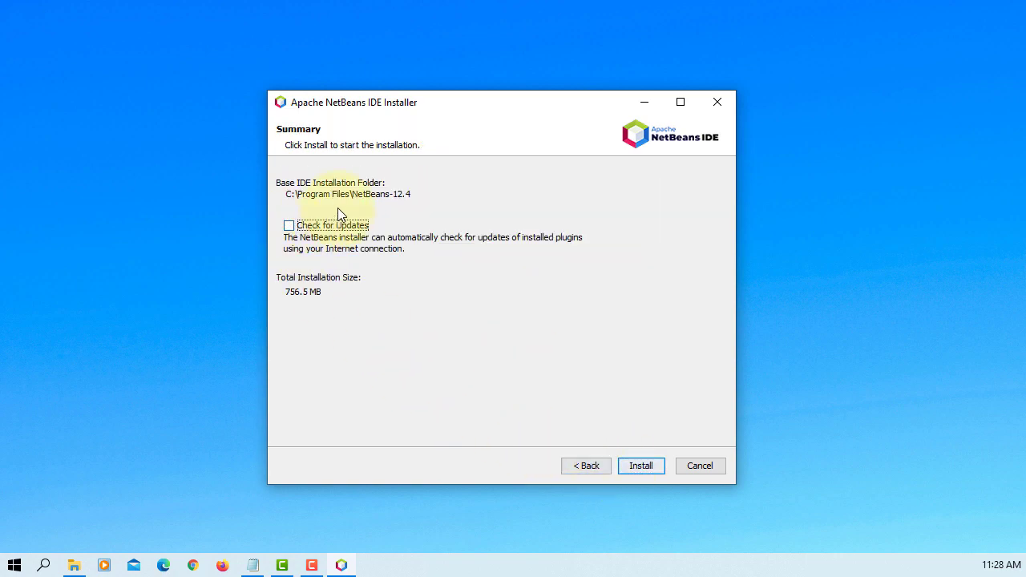
pyautogui.click(641, 465)
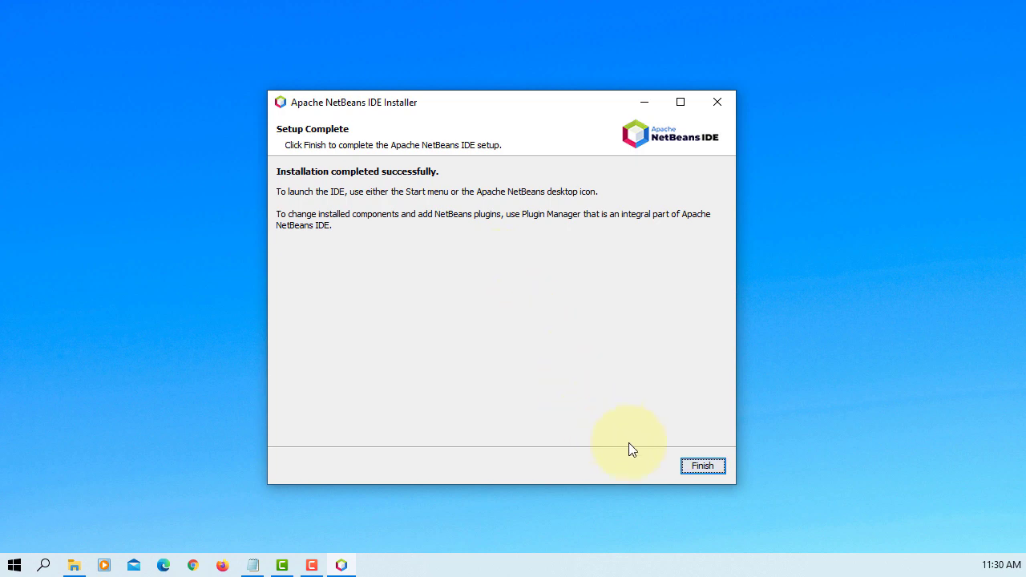
pyautogui.click(704, 465)
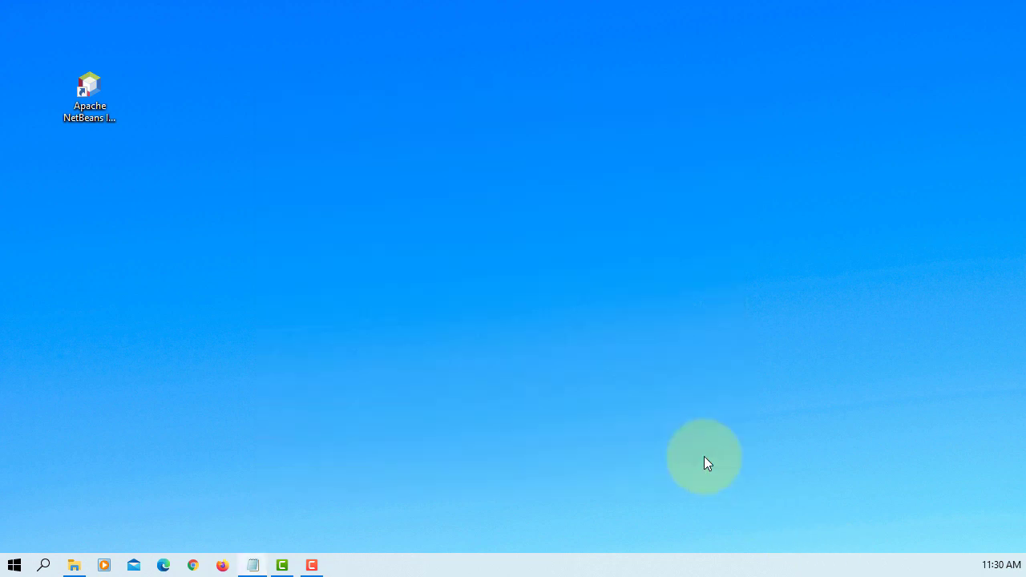
# Launch Apache NetBeans without importing the previous version's settings, and close the Start Page with Show On Startup disabled.
pyautogui.doubleClick(99, 105)
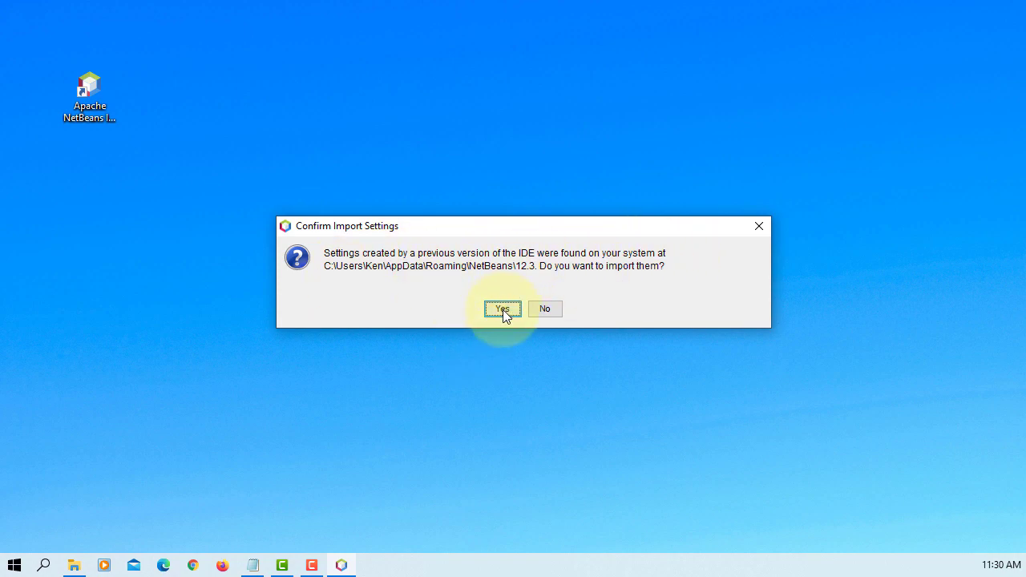
pyautogui.click(547, 308)
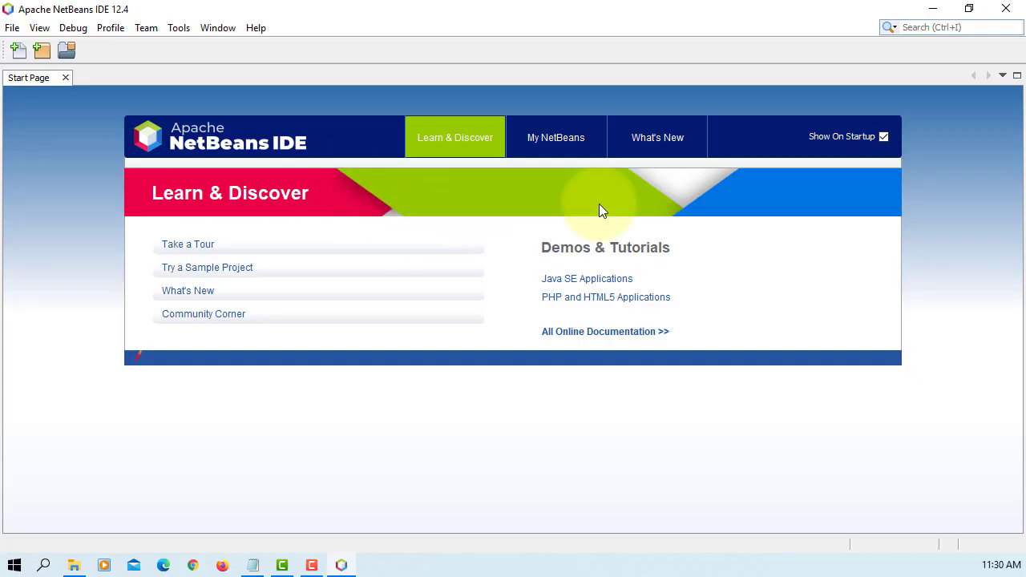
pyautogui.click(884, 138)
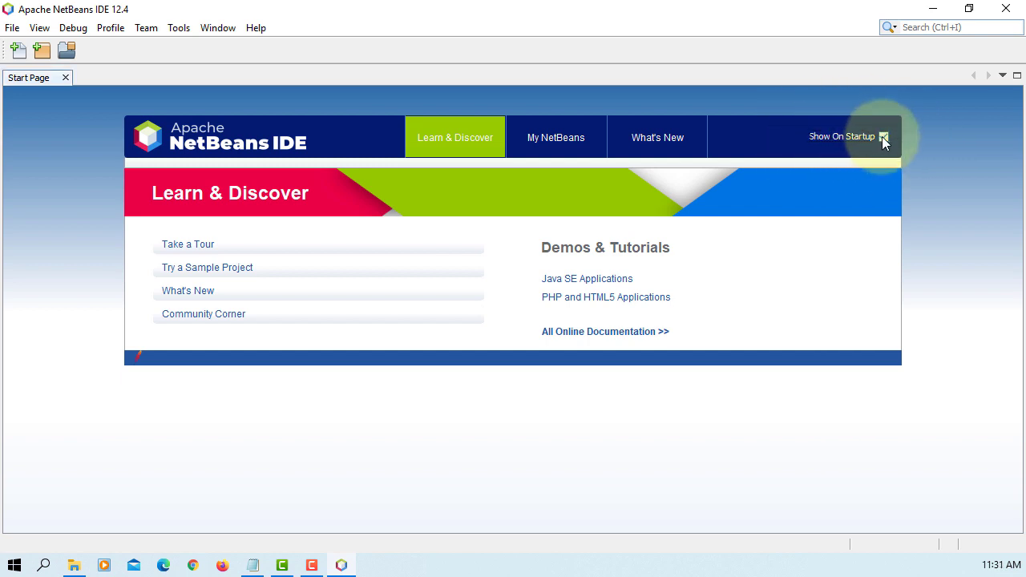
pyautogui.click(65, 78)
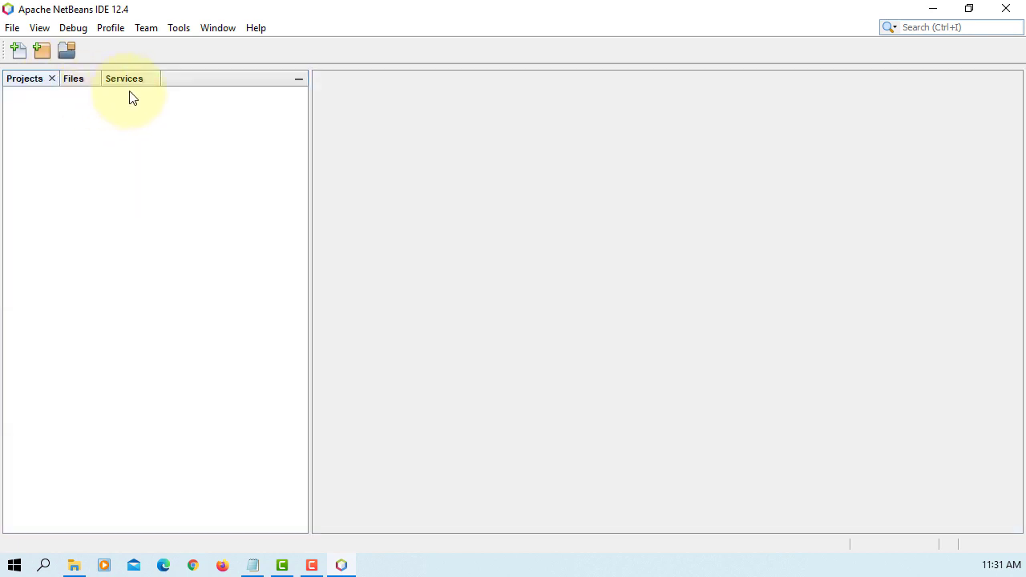
# Start a new project of type Java Application in the Java with Ant category.
pyautogui.click(17, 29)
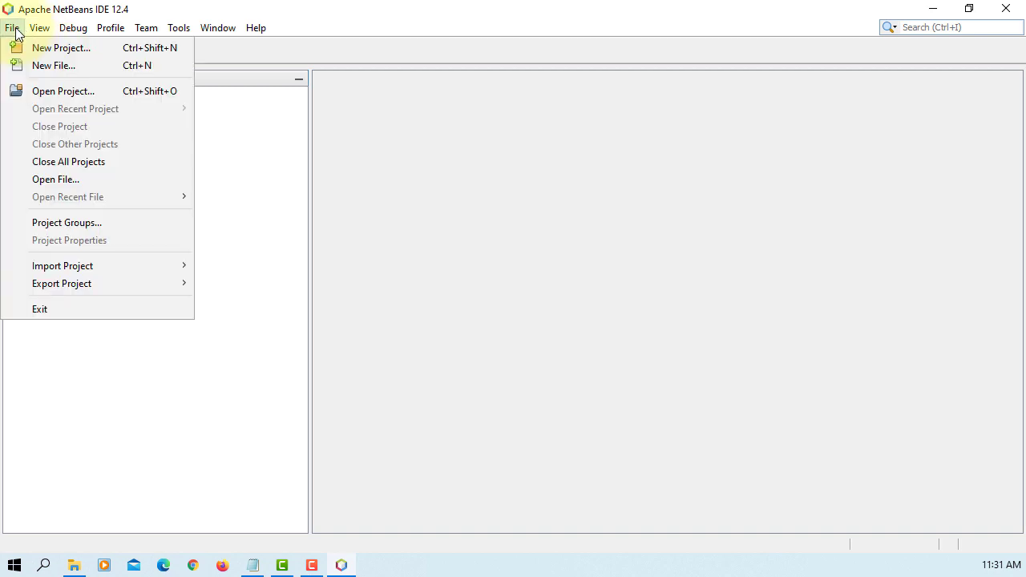
pyautogui.click(18, 47)
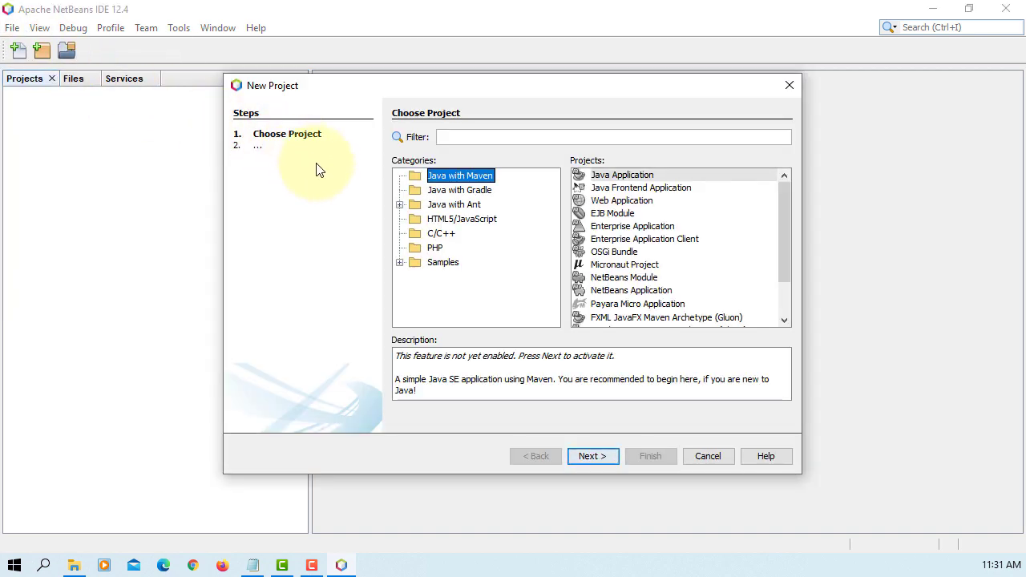
pyautogui.click(399, 205)
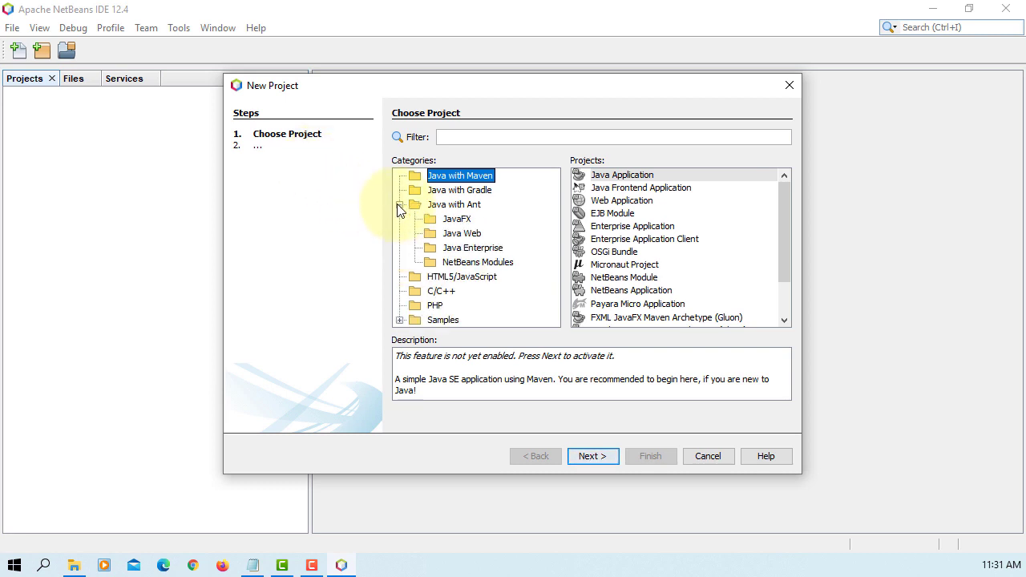
pyautogui.click(458, 207)
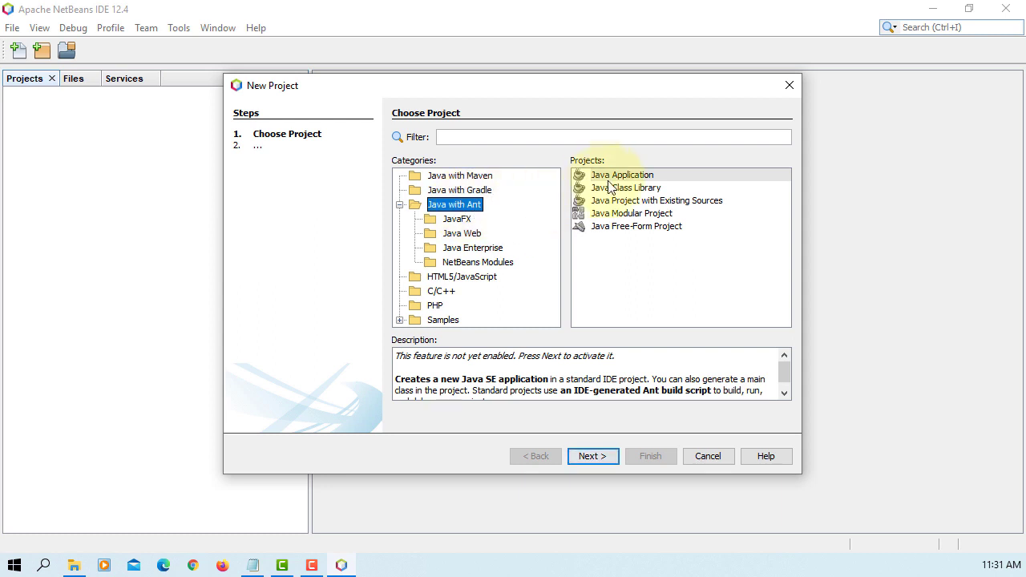
pyautogui.click(611, 176)
pyautogui.click(592, 456)
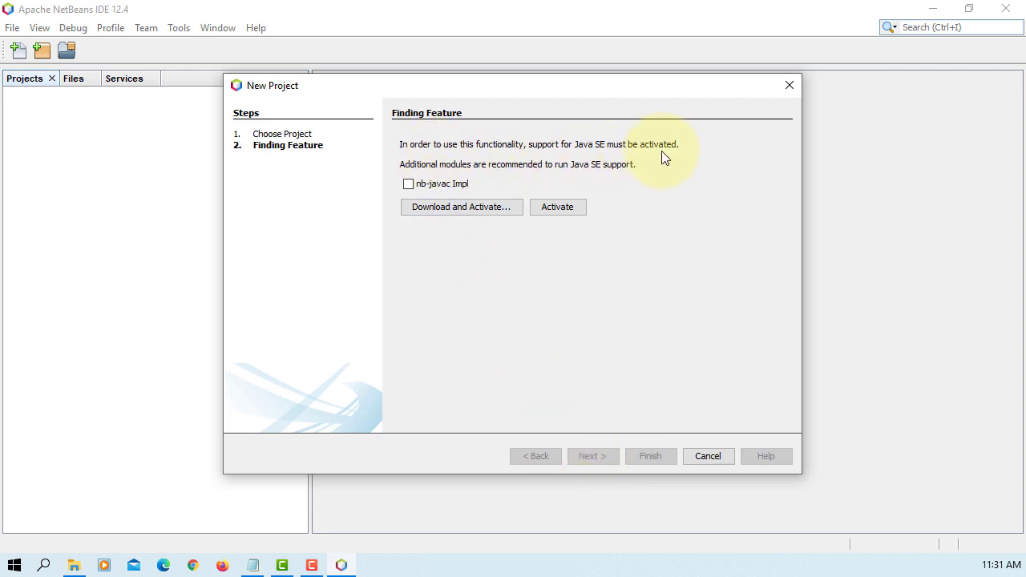
# Download and activate Java SE support with the nb-javac Impl module, accepting the plugin license terms.
pyautogui.click(408, 184)
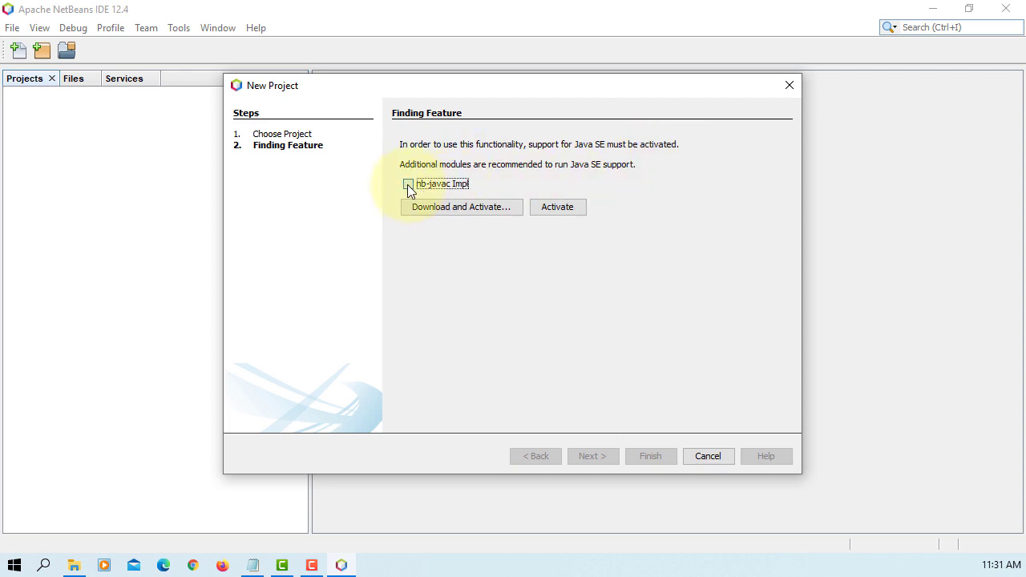
pyautogui.click(474, 206)
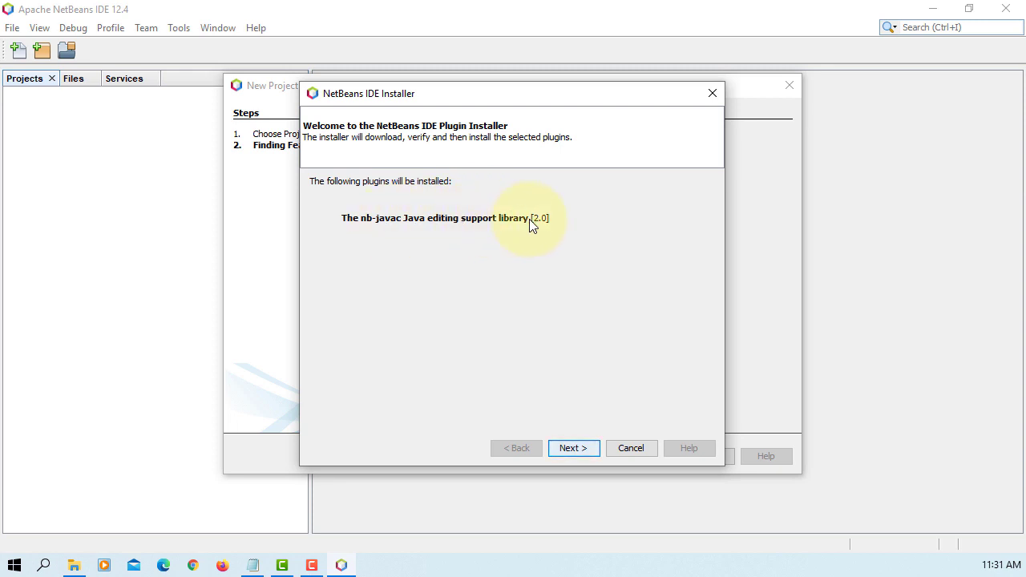
pyautogui.click(580, 451)
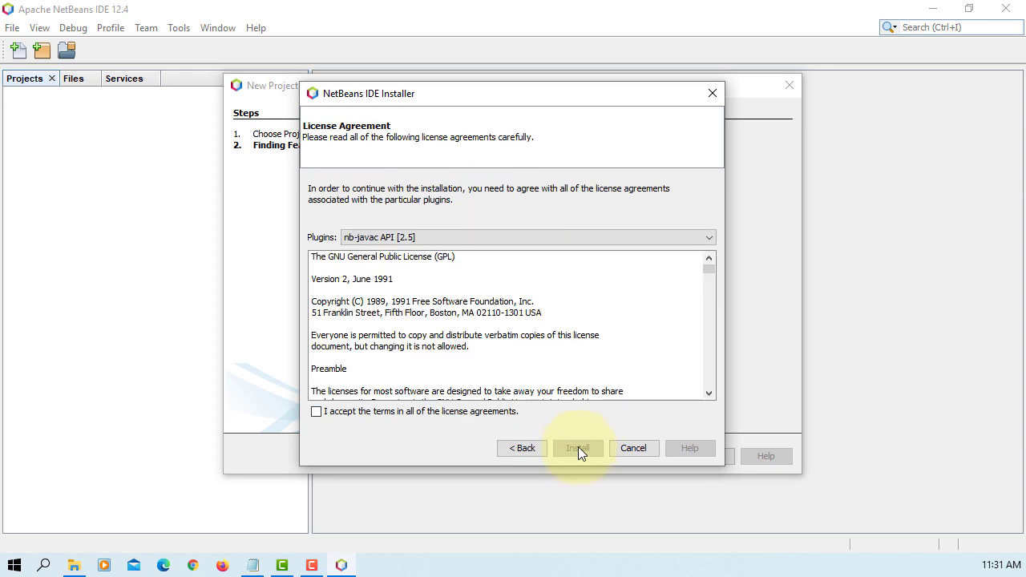
pyautogui.click(508, 412)
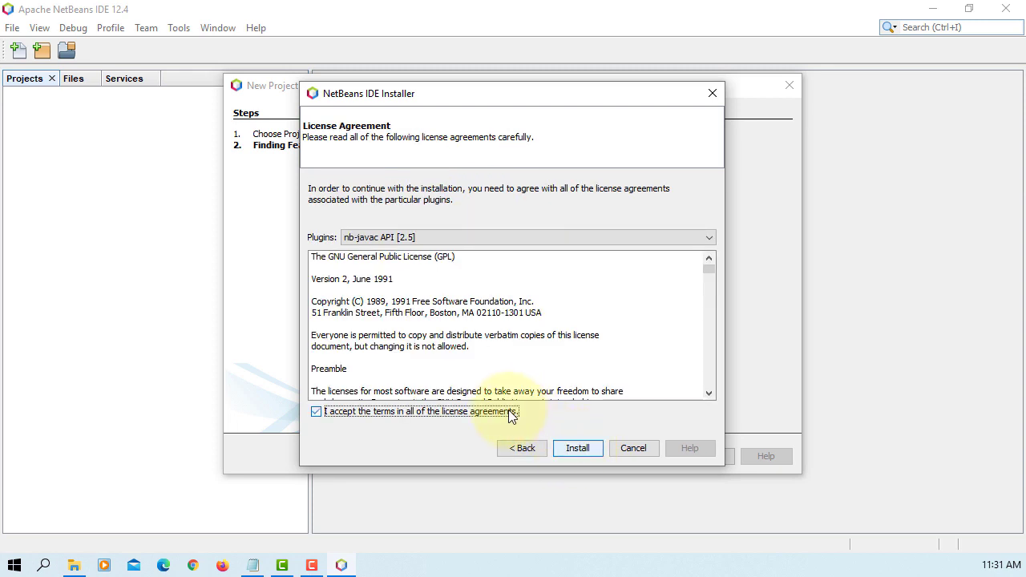
pyautogui.click(577, 451)
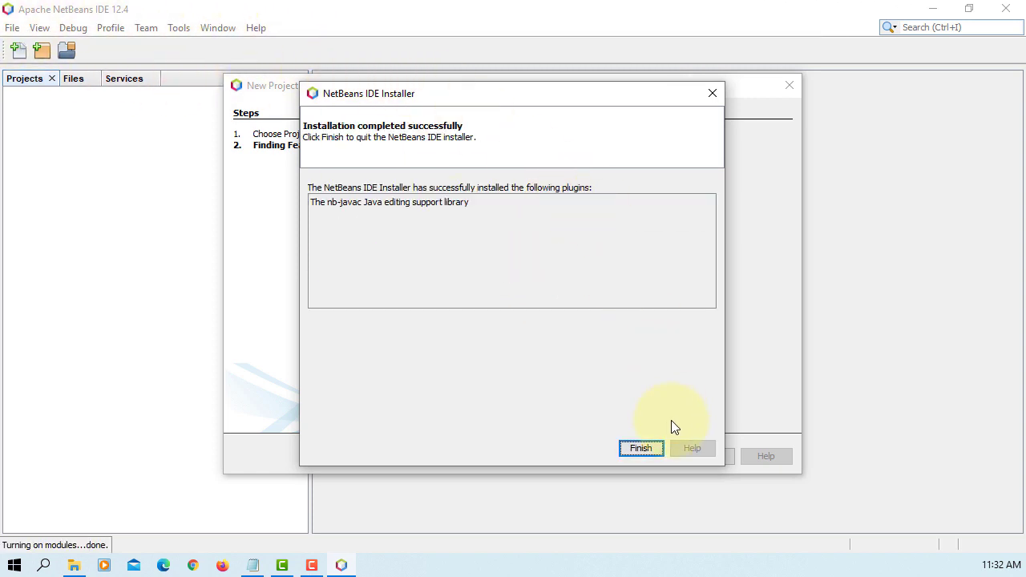
pyautogui.click(649, 448)
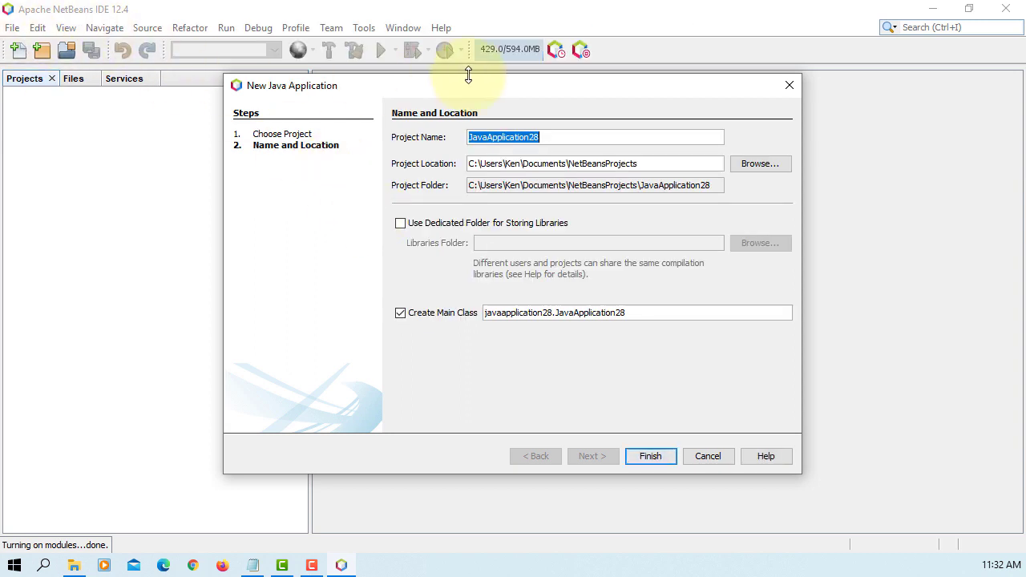
# Name the project JavaHelloWorld and create it with a main class in the default location.
pyautogui.write('J')
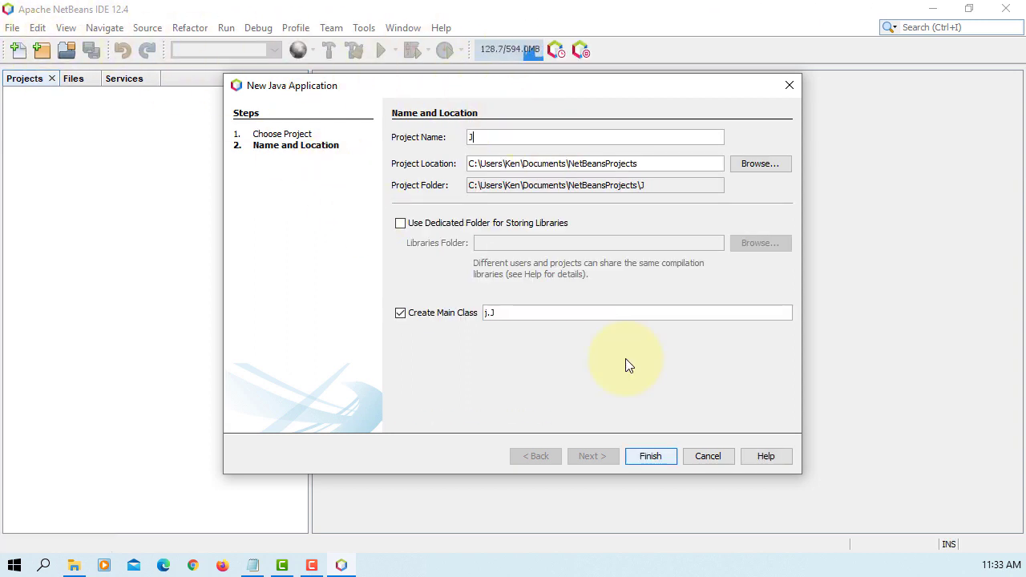
pyautogui.write('avaHel')
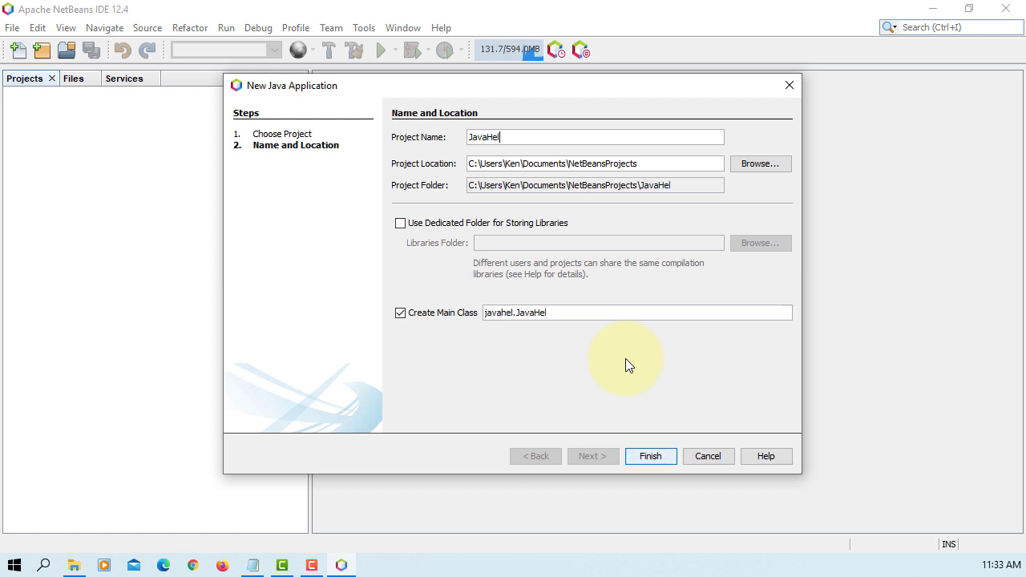
pyautogui.write('loWorld')
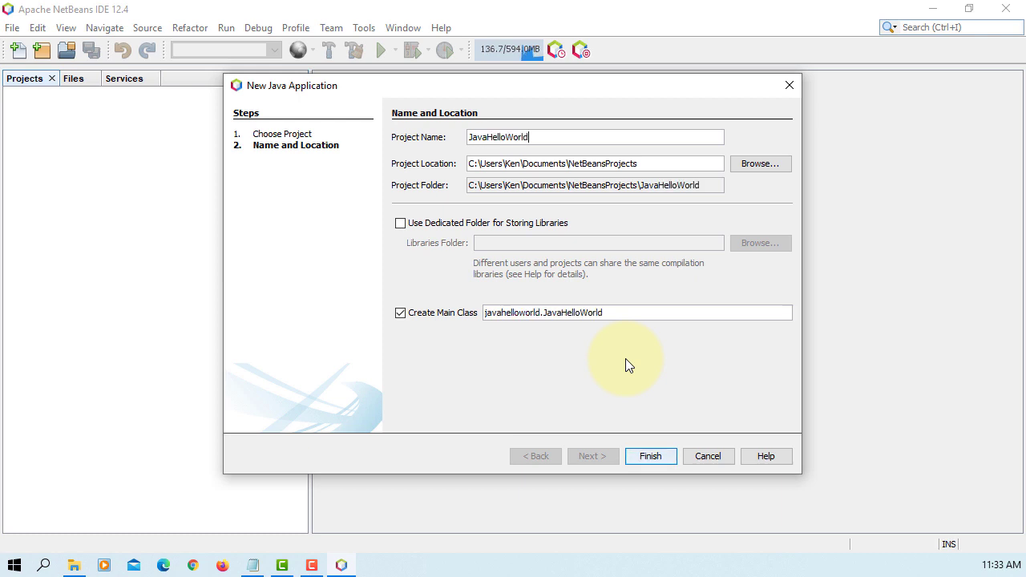
pyautogui.click(643, 456)
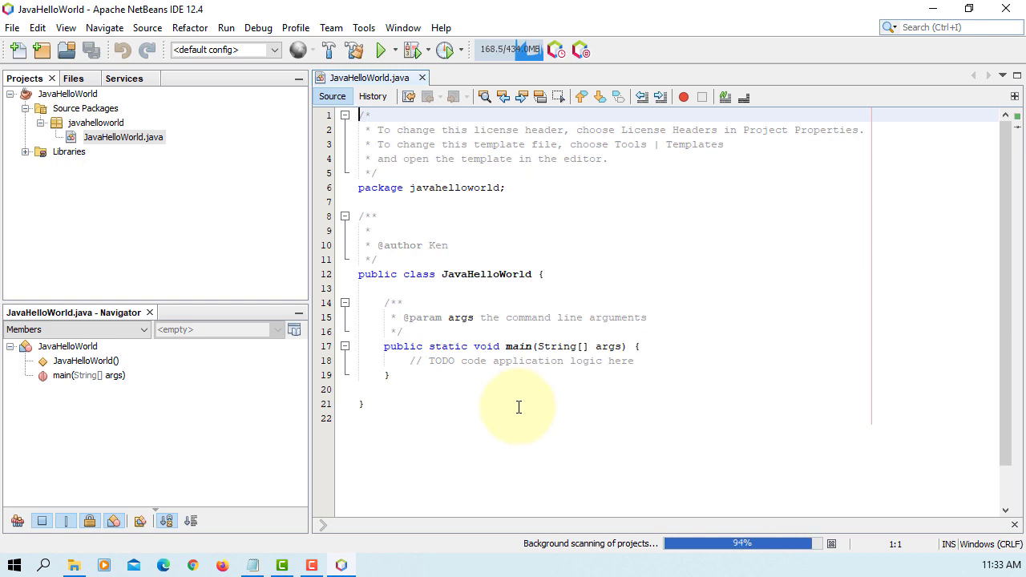
# Add the statement System.out.print("Java Hello World!"); below the TODO comment in the main method.
pyautogui.click(678, 362)
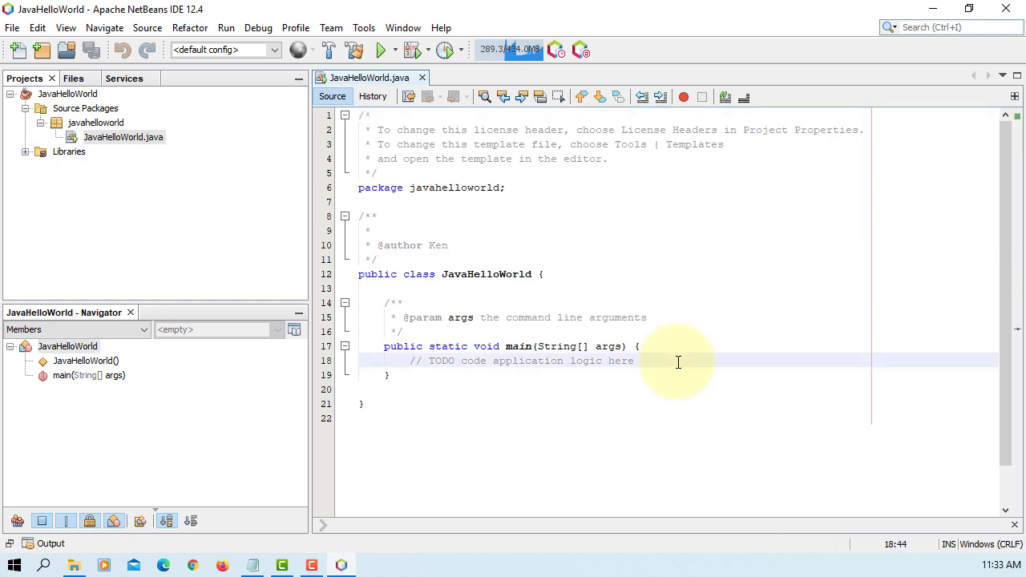
pyautogui.press('Return')
pyautogui.write('Sys')
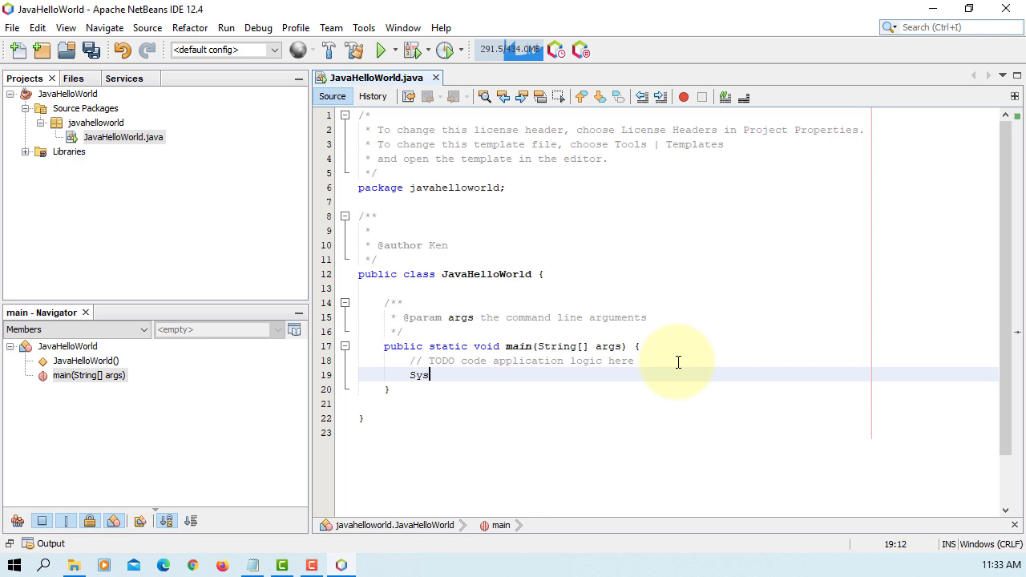
pyautogui.write('tem.ou')
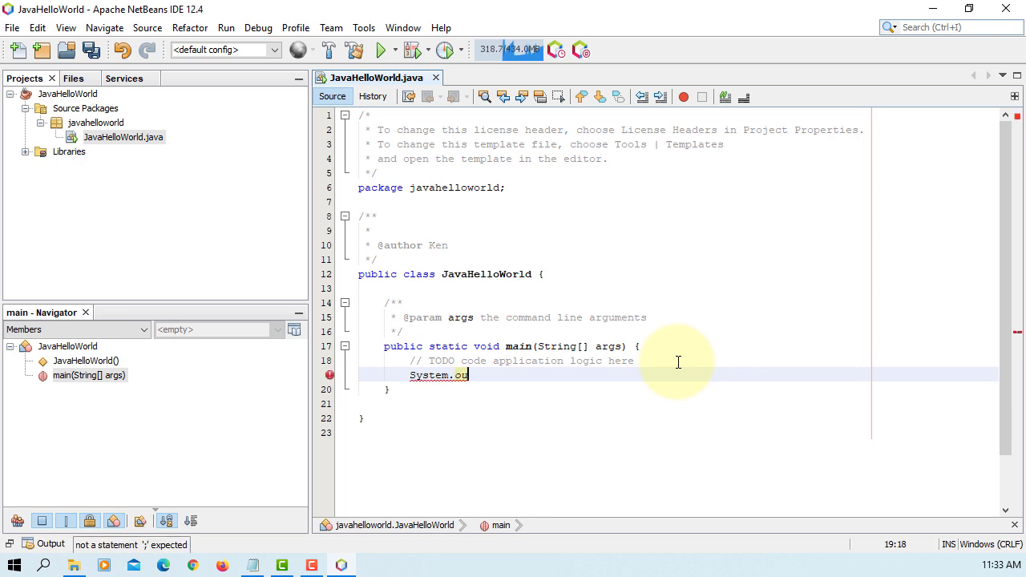
pyautogui.write('t.print')
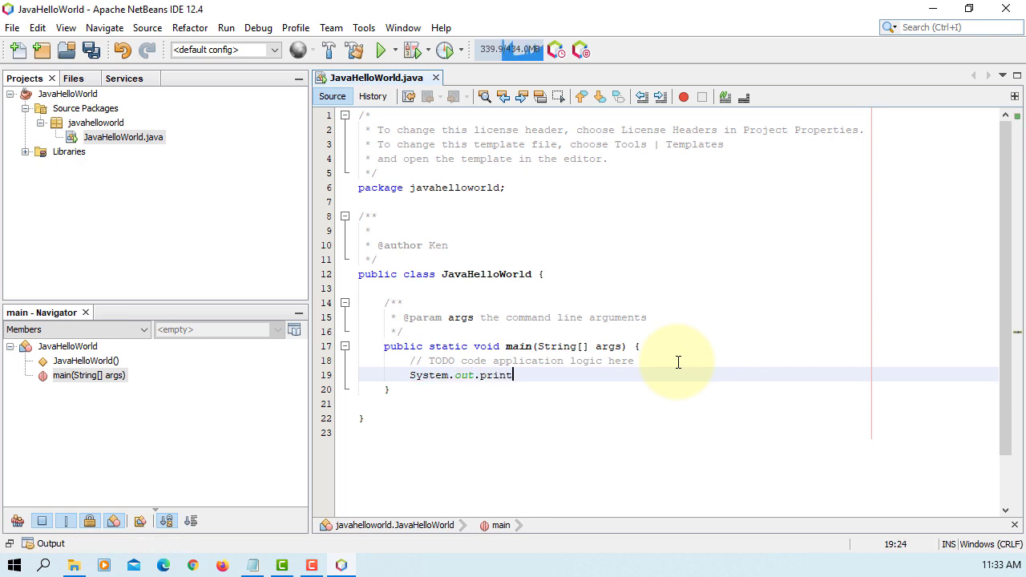
pyautogui.write('("J')
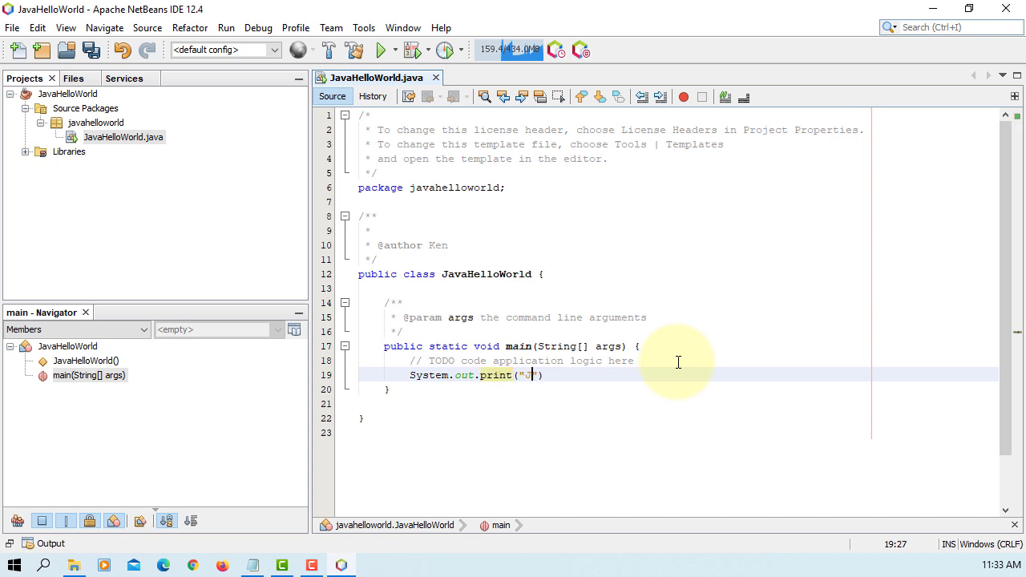
pyautogui.write('ava Hello Worl')
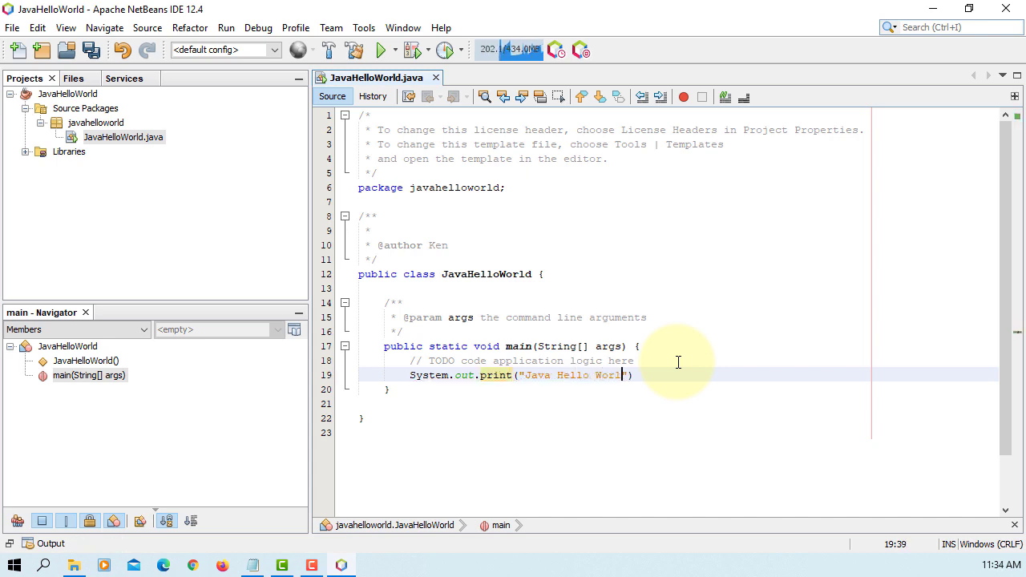
pyautogui.write('d!")')
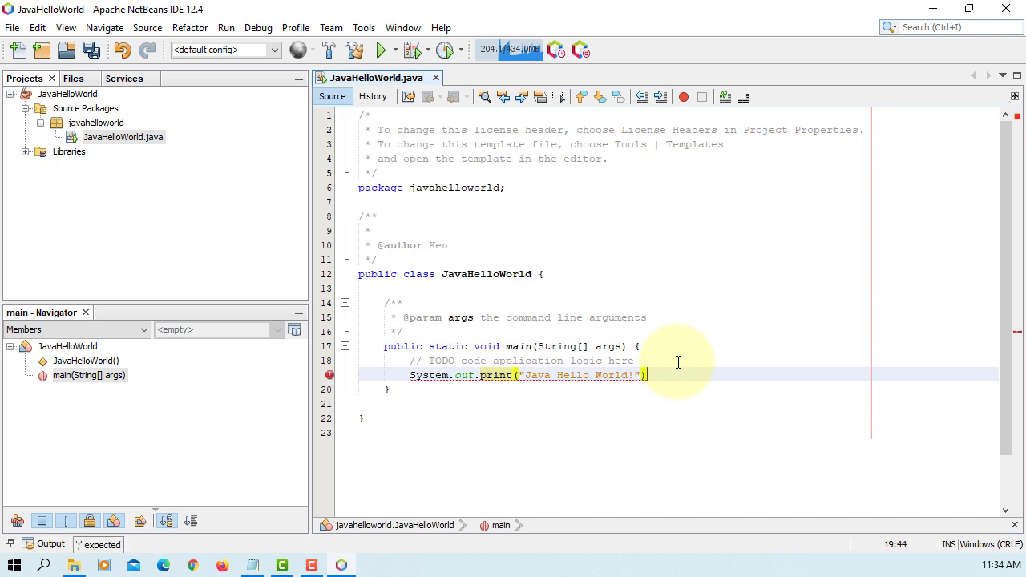
pyautogui.write(';')
# Run JavaHelloWorld.java, highlight the printed text in the output, and close the output window.
pyautogui.rightClick(140, 137)
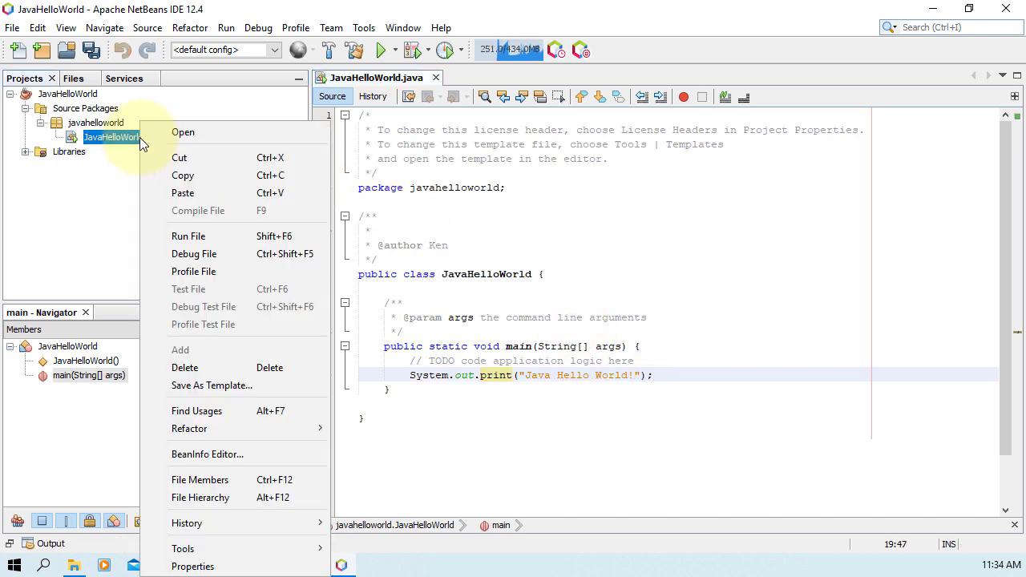
pyautogui.click(218, 236)
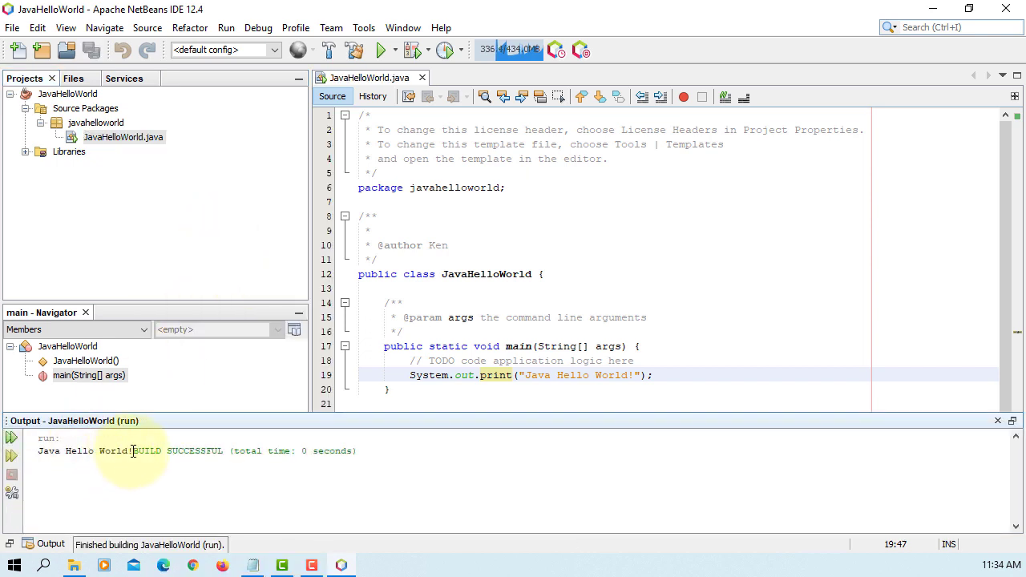
pyautogui.moveTo(133, 451); pyautogui.dragTo(38, 450)
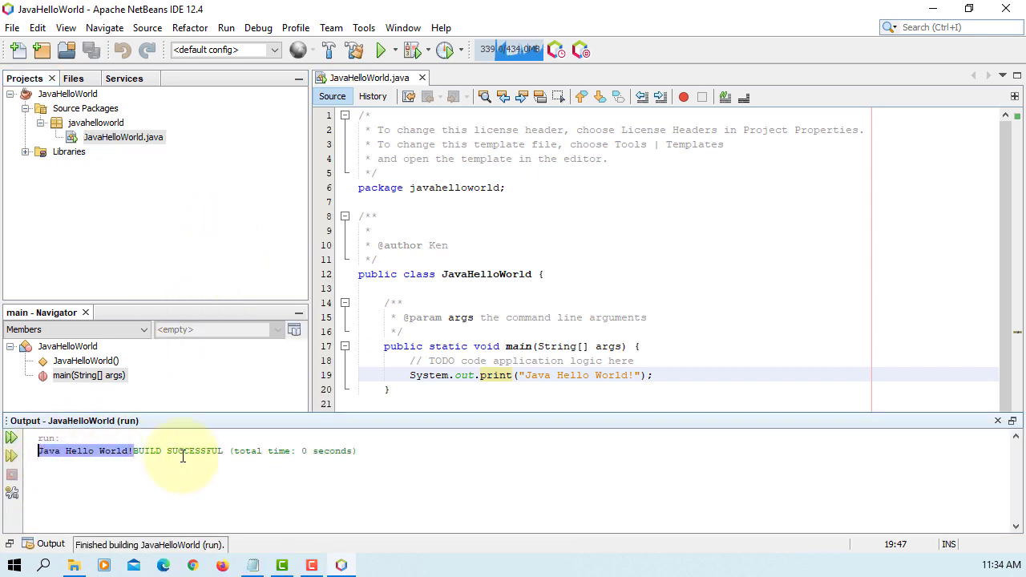
pyautogui.click(998, 421)
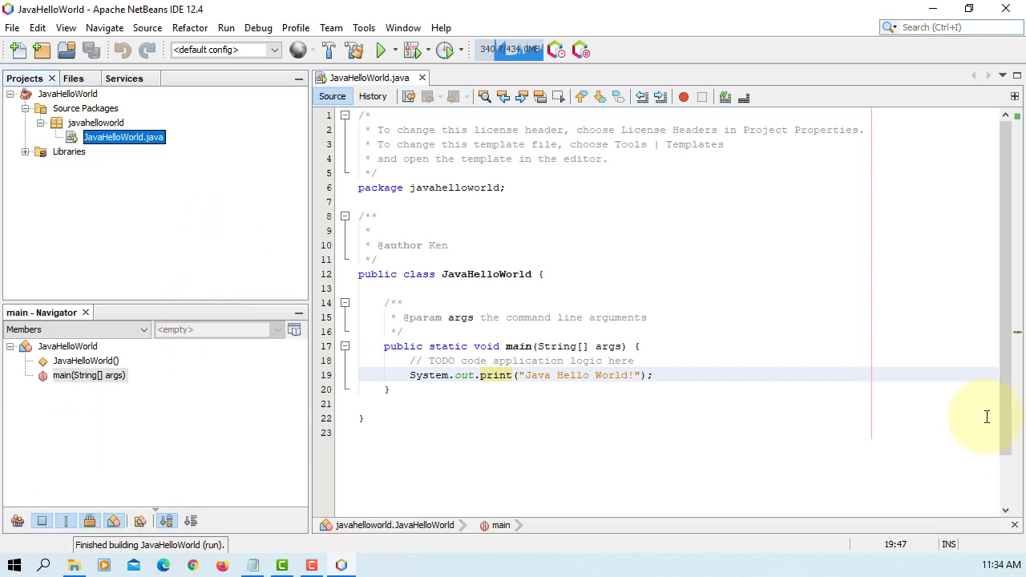
# Set the editor's Default syntax font to Consolas for all languages in the Fonts & Colors options.
pyautogui.click(364, 29)
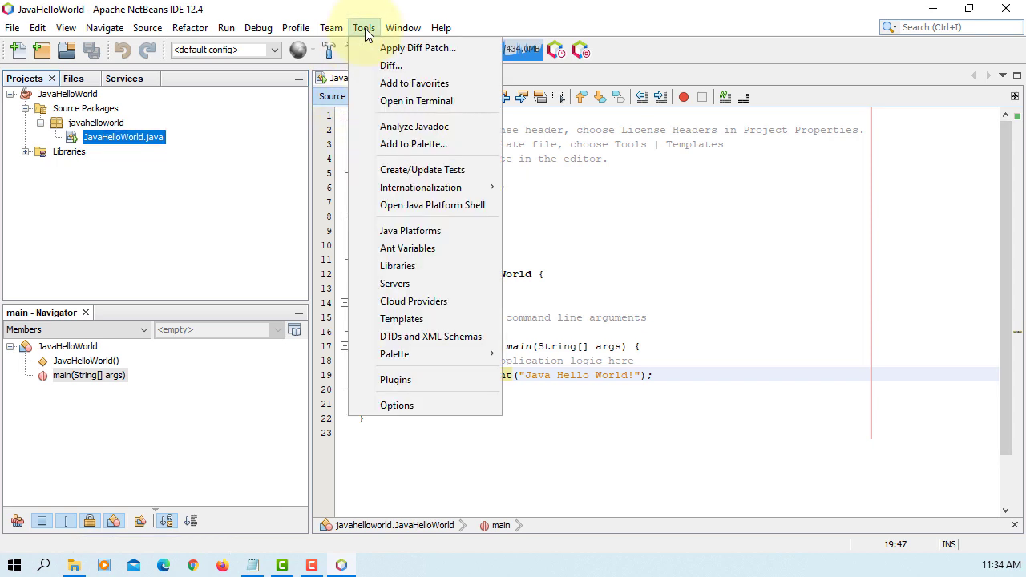
pyautogui.click(408, 405)
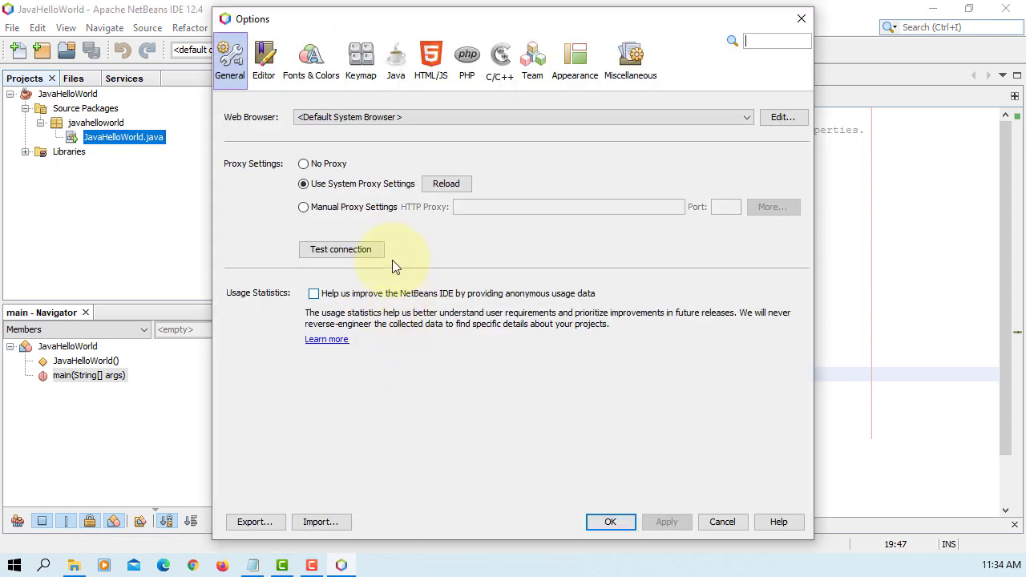
pyautogui.click(324, 79)
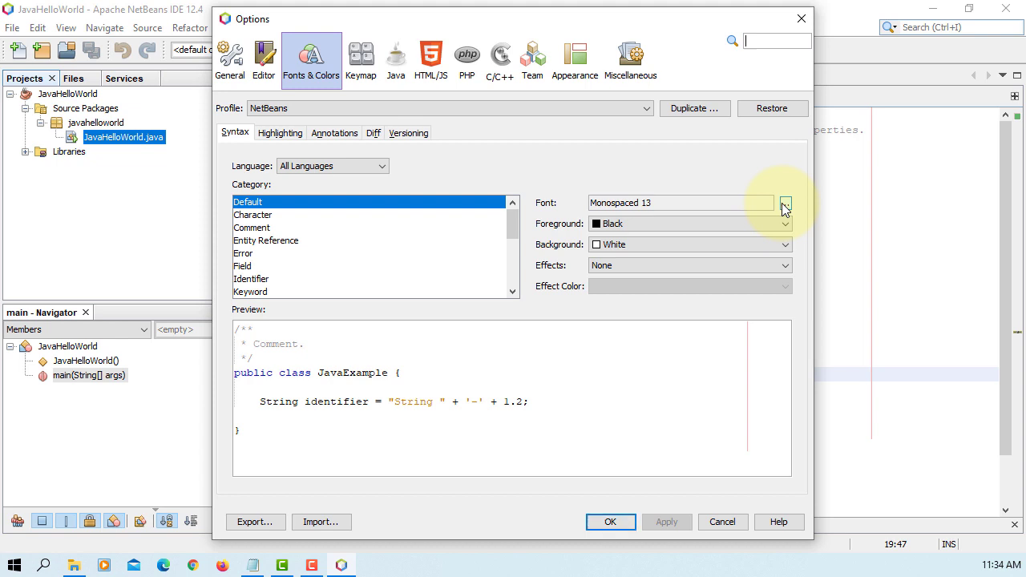
pyautogui.click(785, 205)
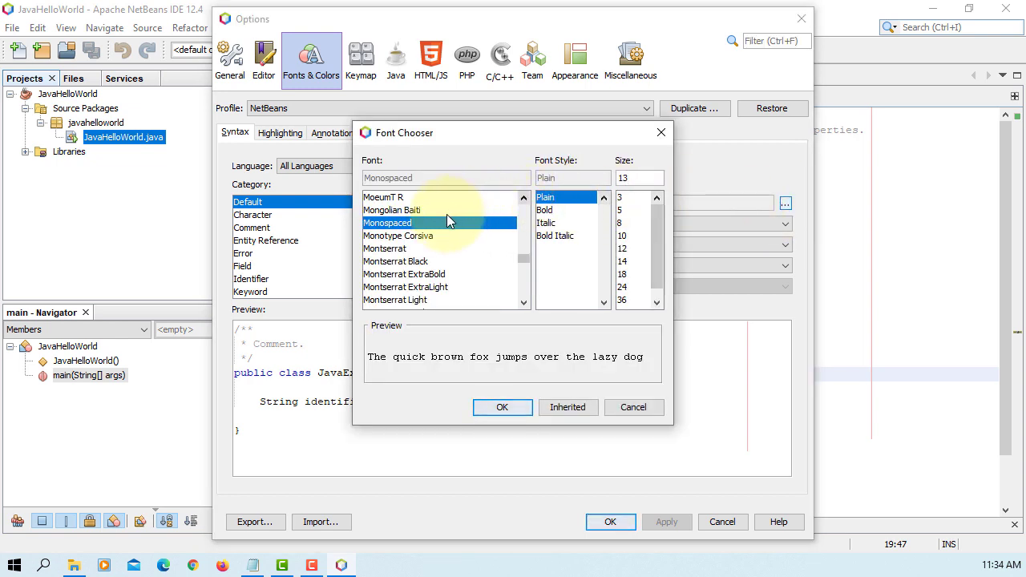
pyautogui.press('c')
pyautogui.scroll(-1, 405, 248)
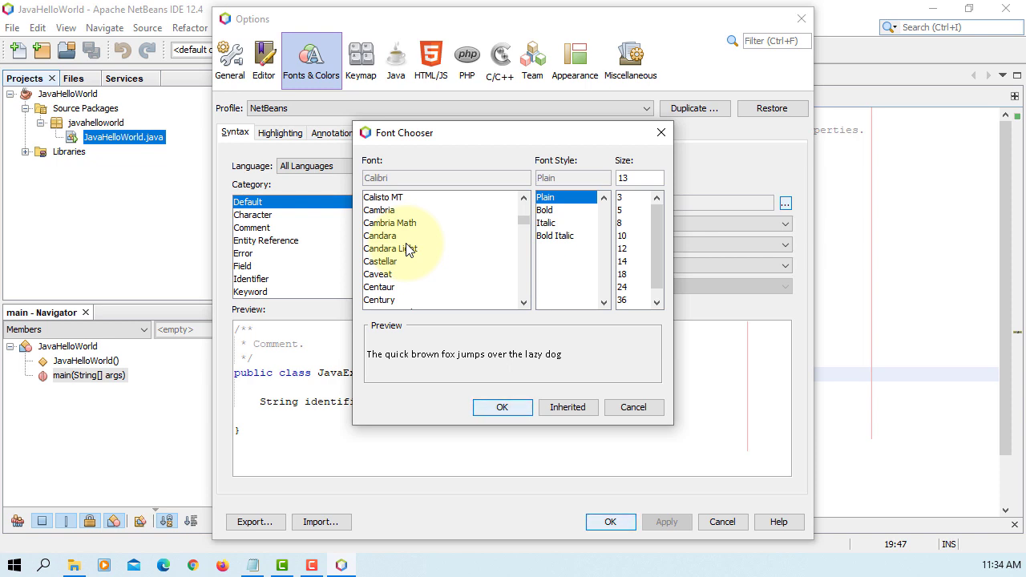
pyautogui.scroll(-3, 406, 250)
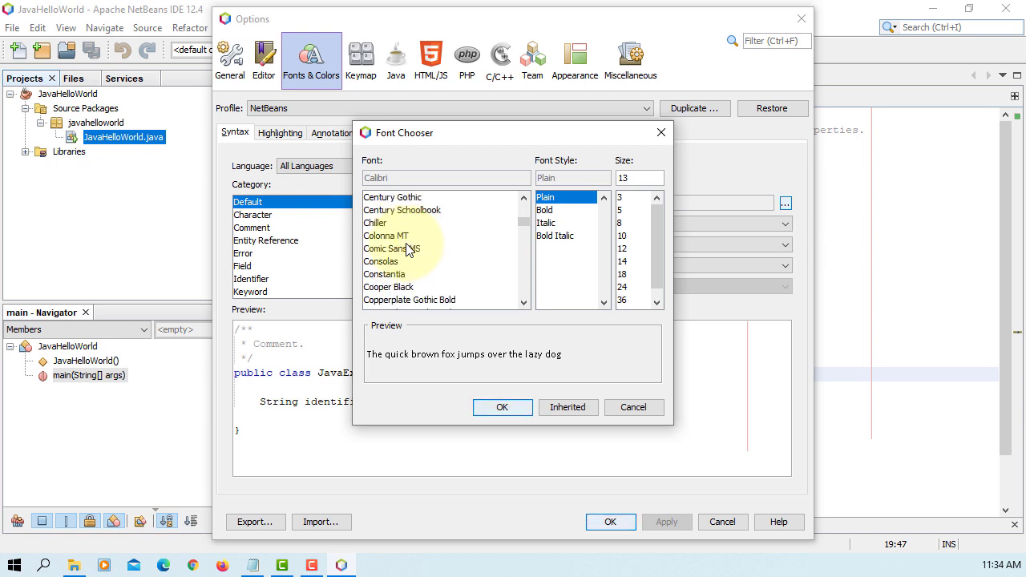
pyautogui.scroll(-1, 407, 250)
pyautogui.scroll(-1, 407, 250)
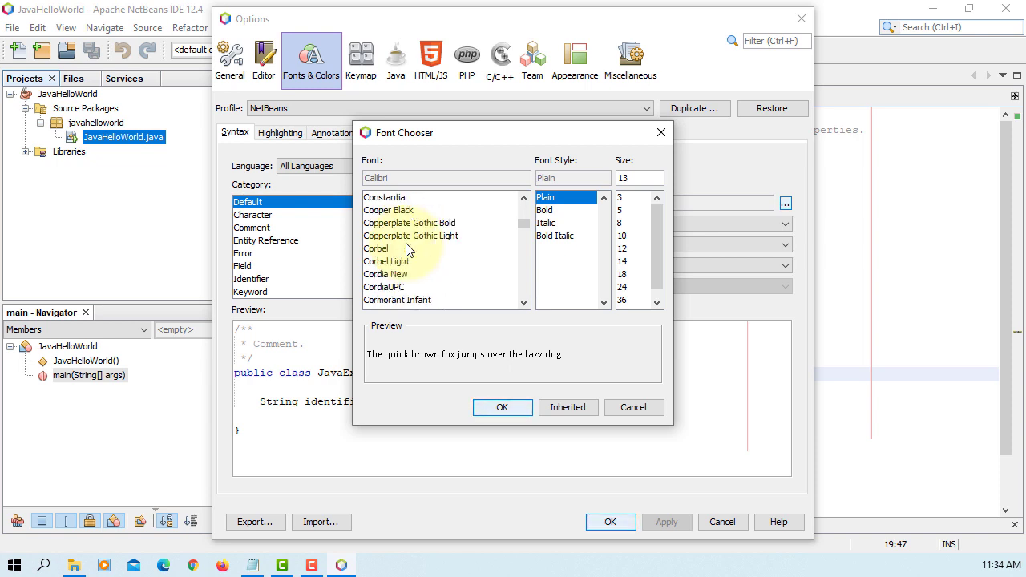
pyautogui.scroll(1, 407, 250)
pyautogui.click(388, 231)
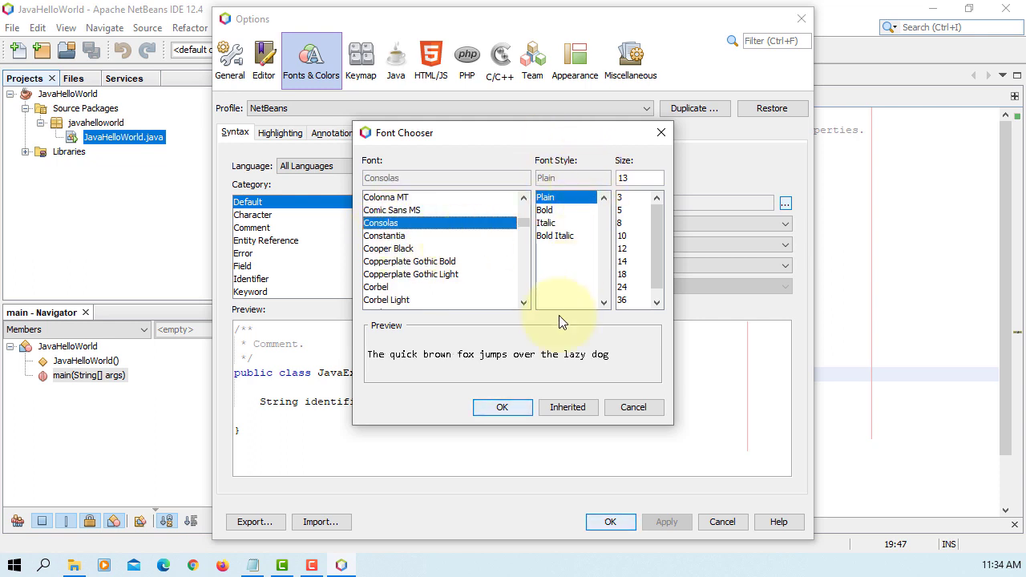
pyautogui.click(510, 411)
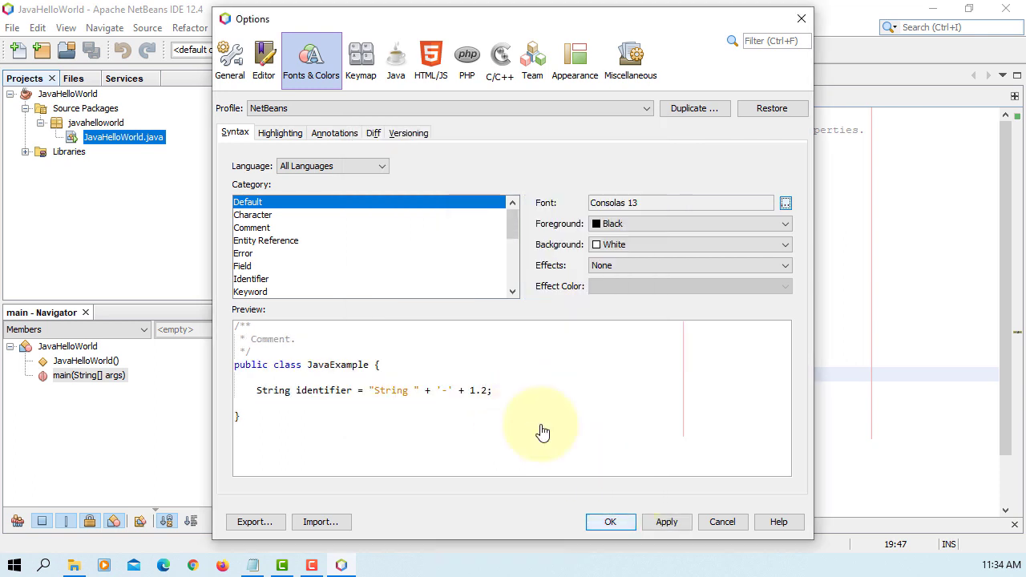
# Set the Comment category's foreground colour to Magenta, apply the change, and close the options.
pyautogui.click(265, 228)
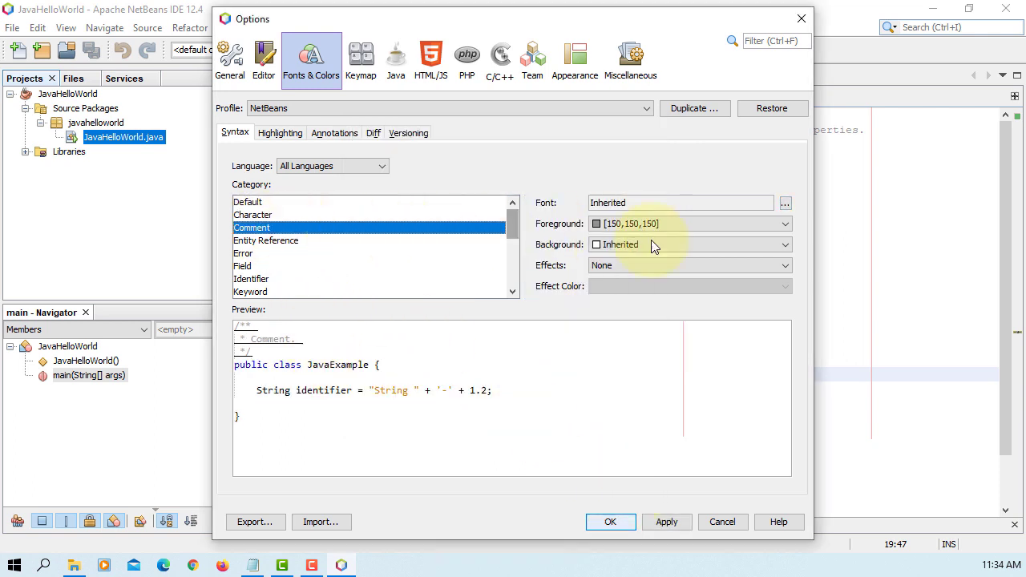
pyautogui.click(786, 224)
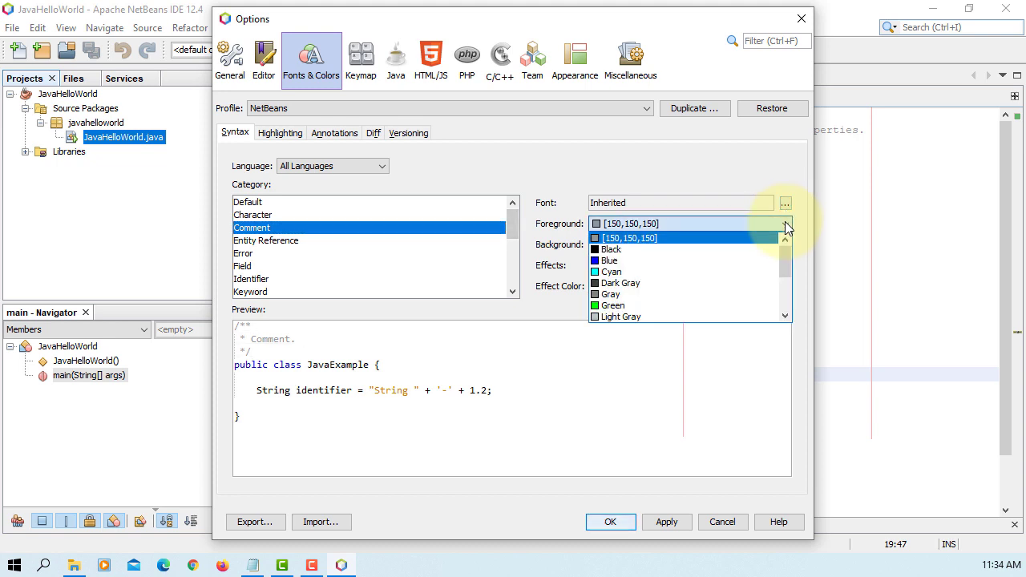
pyautogui.moveTo(791, 254); pyautogui.dragTo(787, 281)
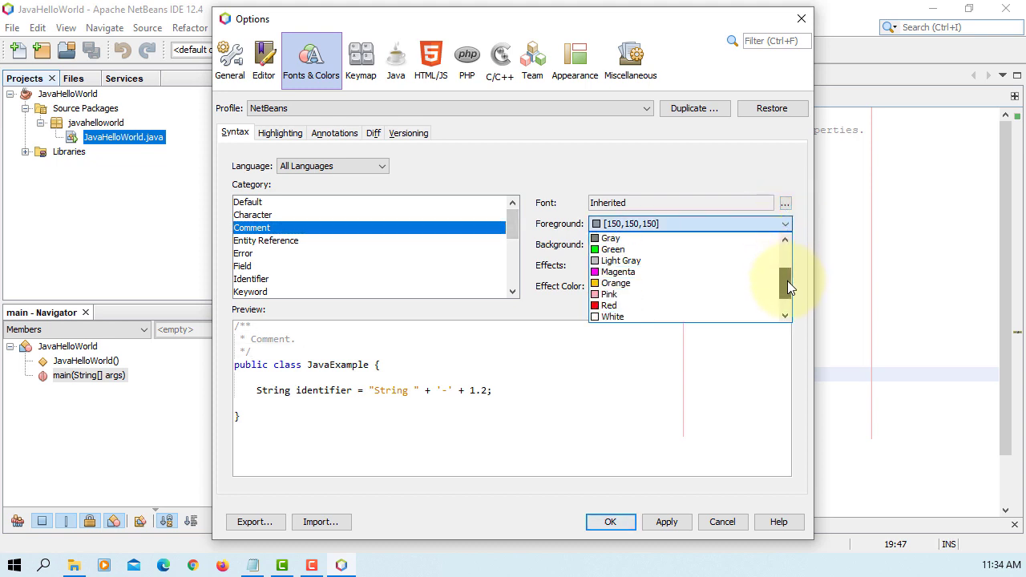
pyautogui.click(630, 273)
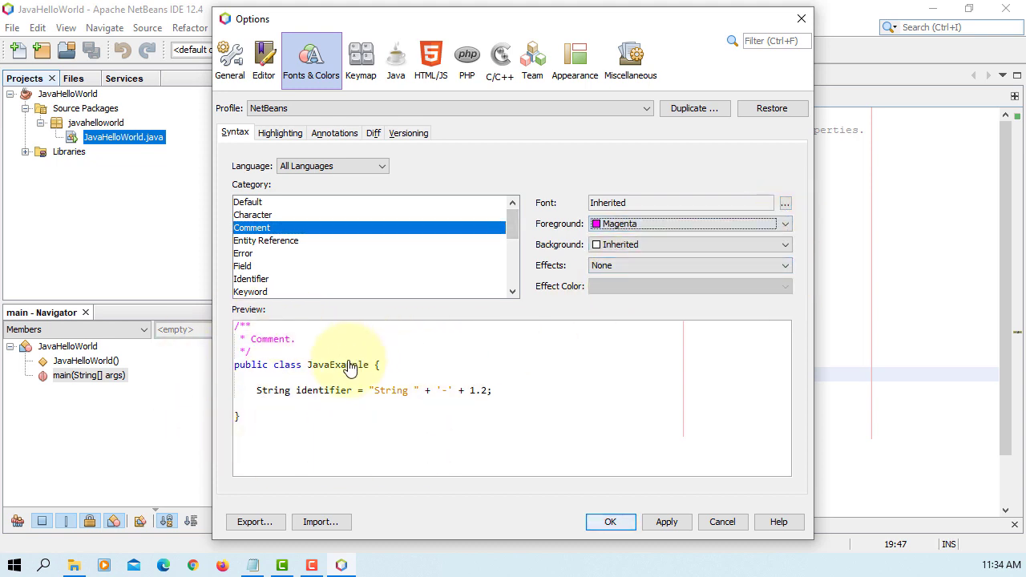
pyautogui.click(665, 522)
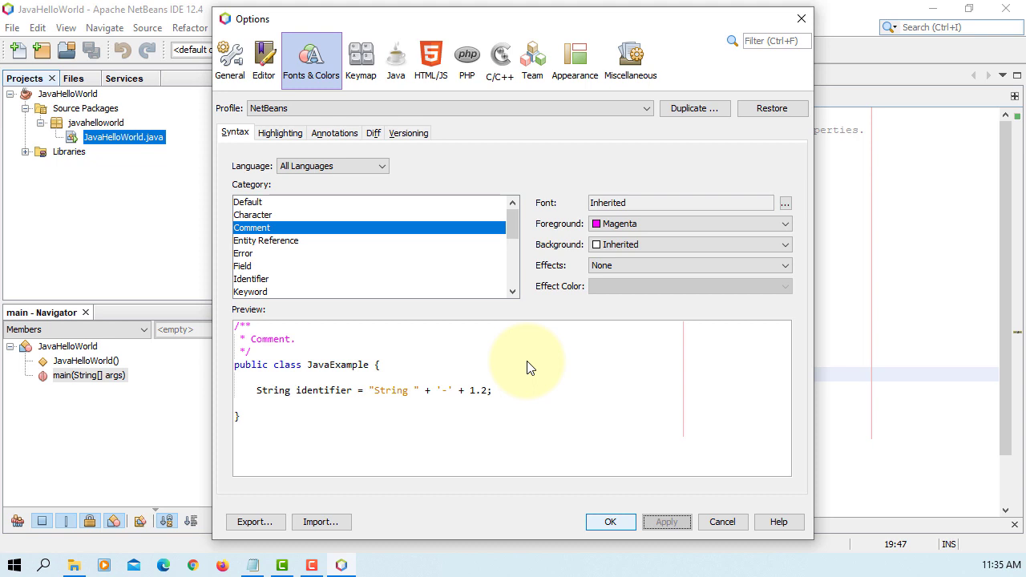
pyautogui.press('Return')
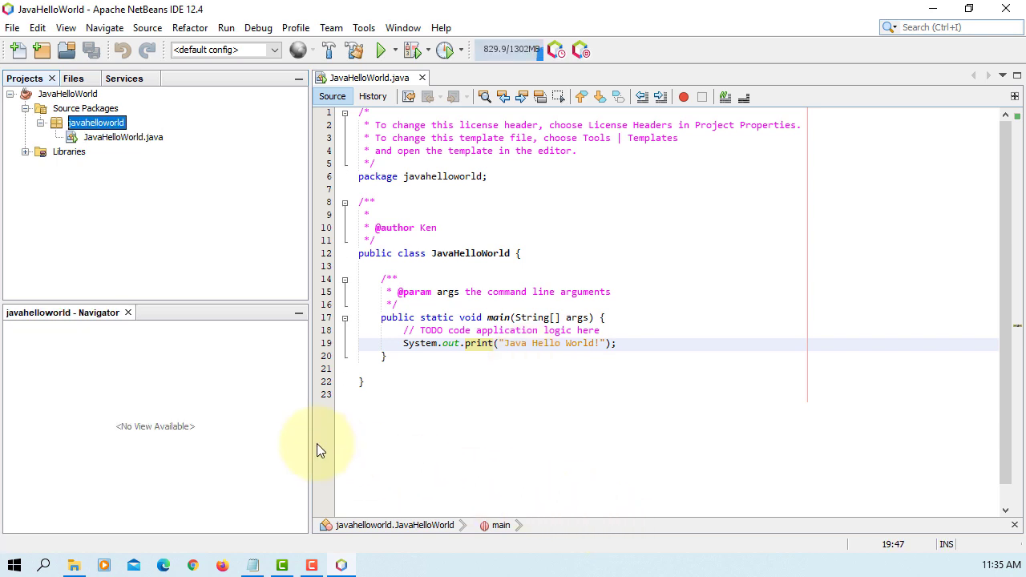
# Try adding a Java Standard Edition platform from C:\Program Files\Java\jdk1.8.0_291 in the Java Platform Manager, cancelling at the platform name stage.
pyautogui.click(357, 28)
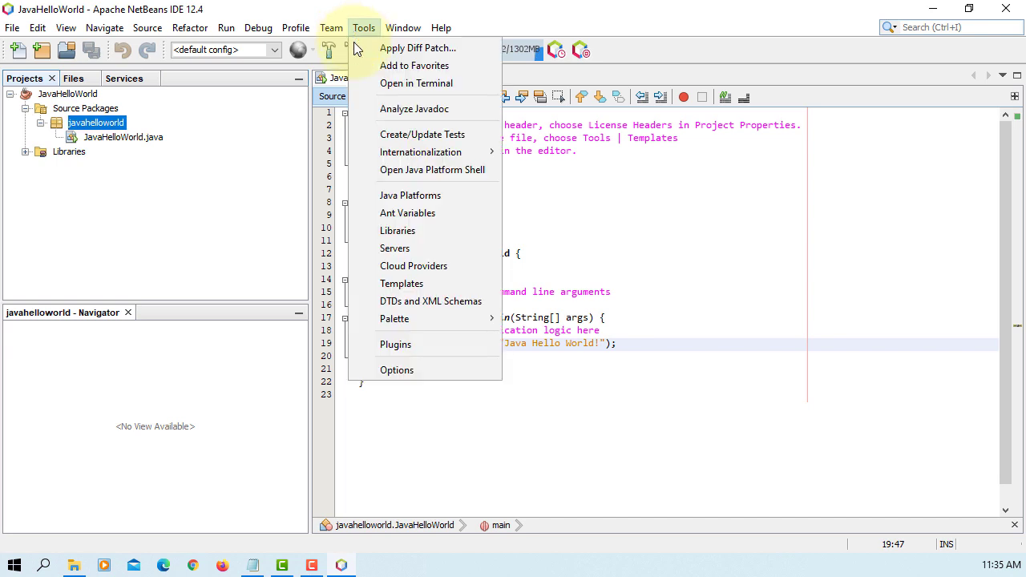
pyautogui.click(405, 195)
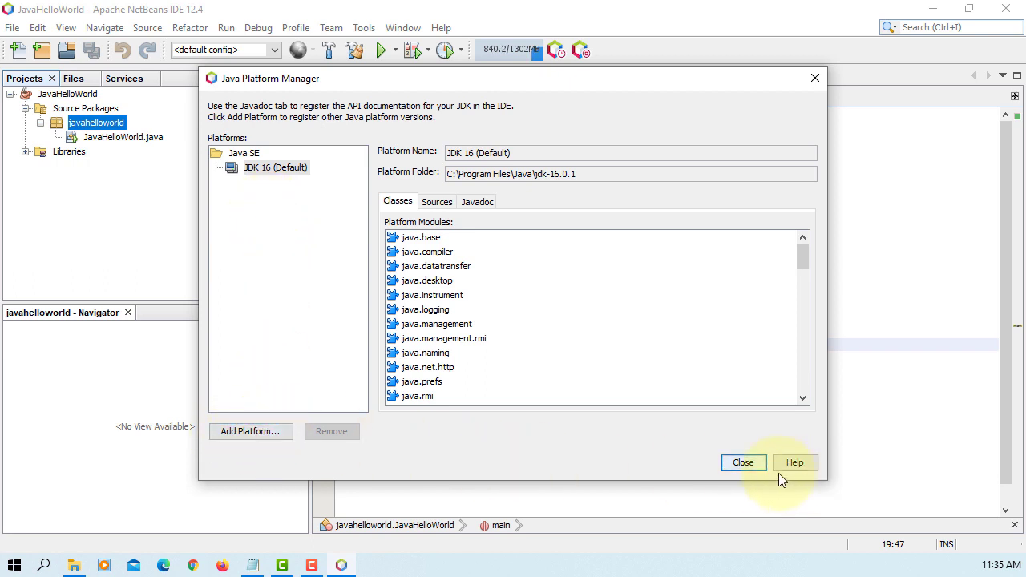
pyautogui.click(258, 432)
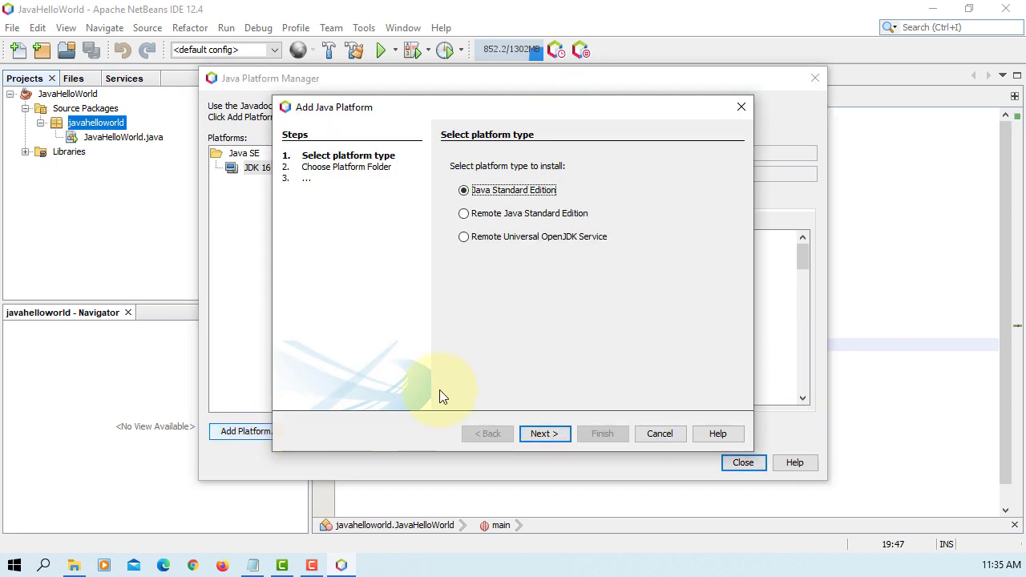
pyautogui.click(544, 434)
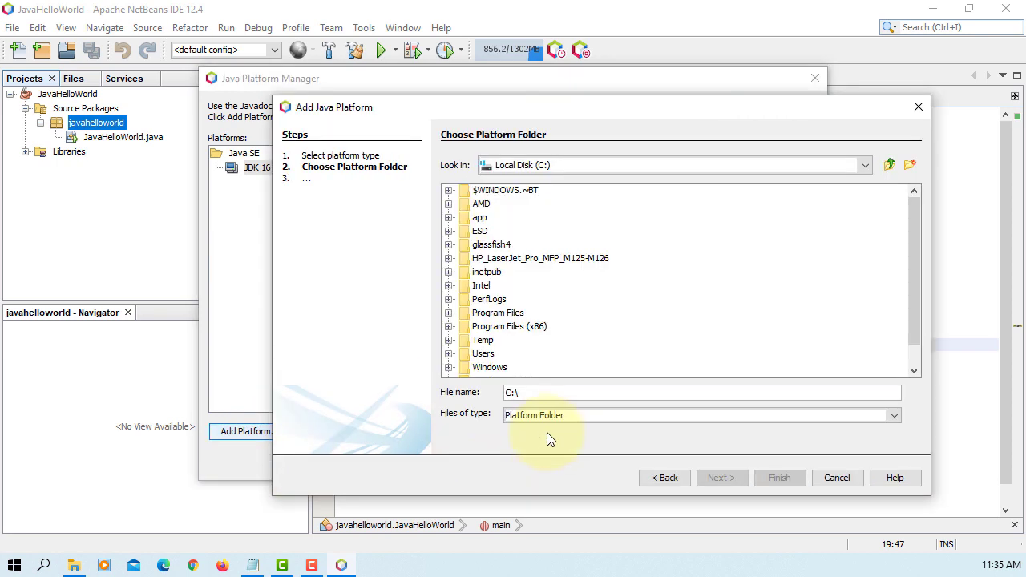
pyautogui.doubleClick(513, 314)
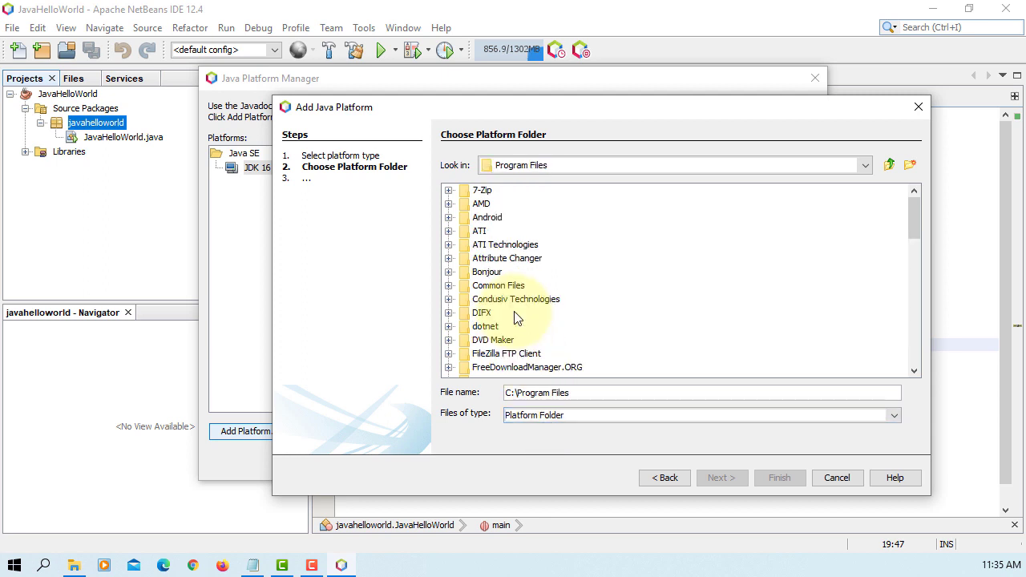
pyautogui.scroll(-2, 516, 318)
pyautogui.scroll(-2, 516, 319)
pyautogui.doubleClick(481, 335)
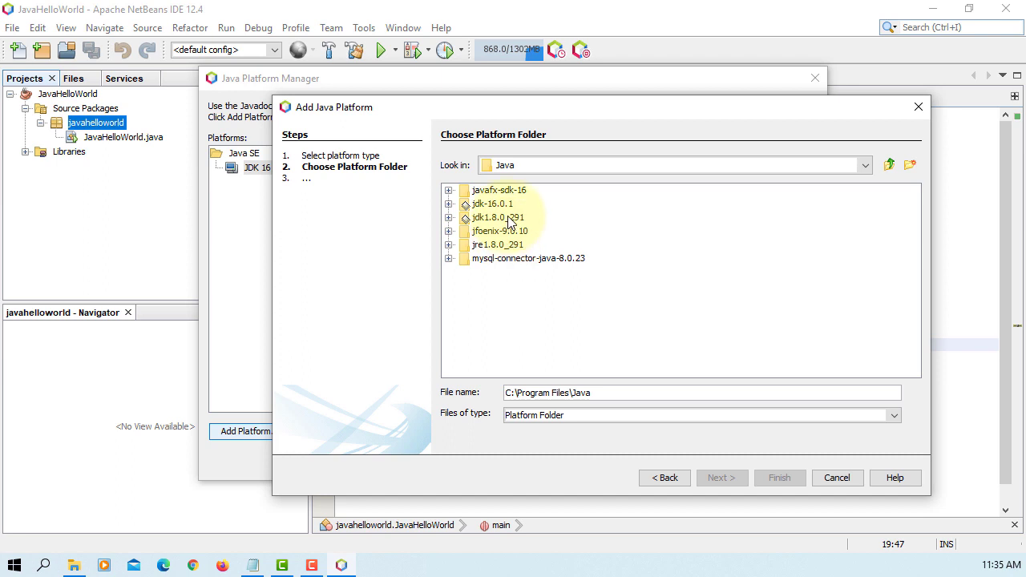
pyautogui.click(509, 217)
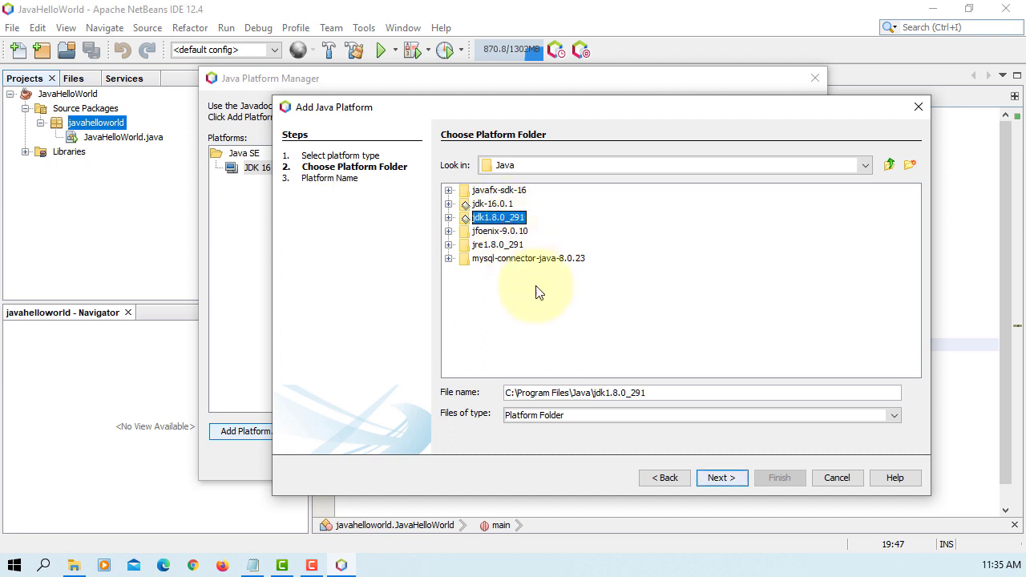
pyautogui.click(719, 477)
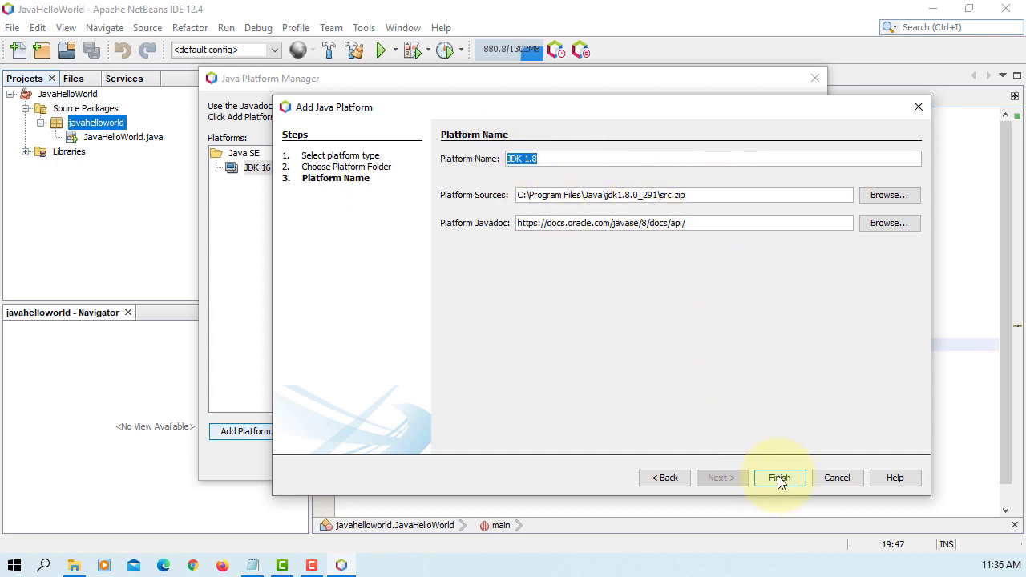
pyautogui.click(836, 477)
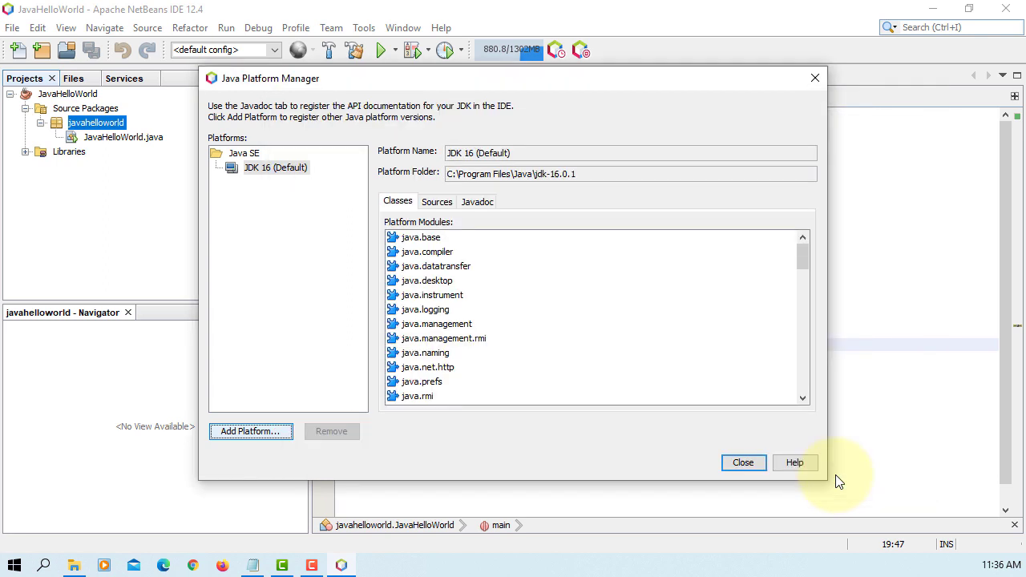
# Close the Java Platform Manager and start a new JavaFX FXML Application project from the Java with Ant category.
pyautogui.click(752, 461)
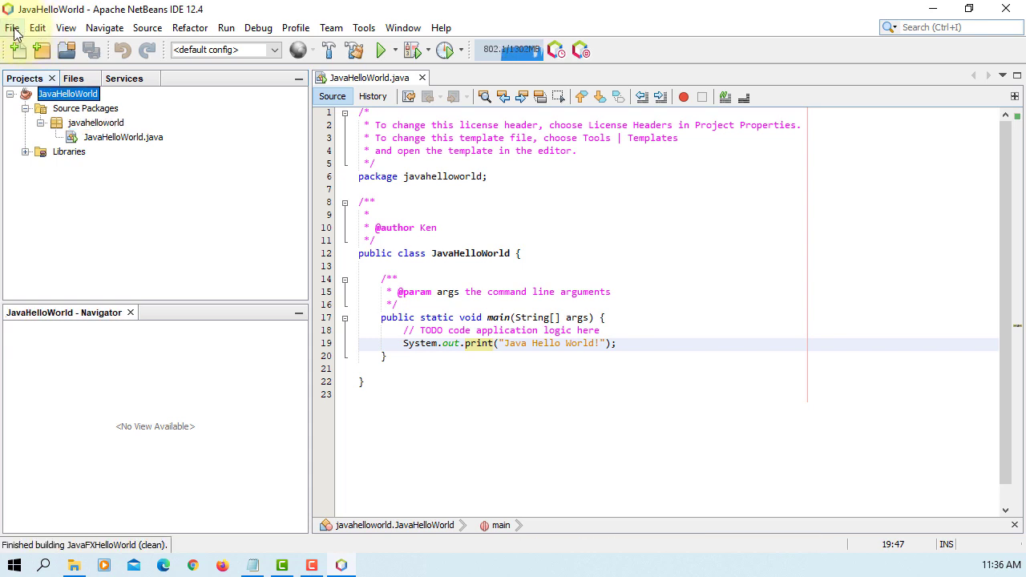
pyautogui.click(13, 29)
pyautogui.click(18, 48)
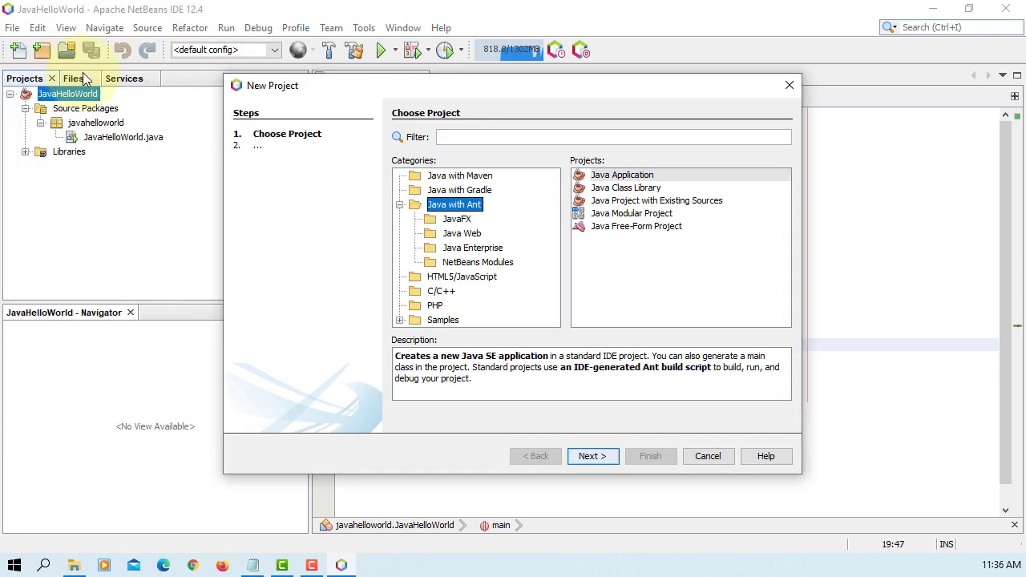
pyautogui.click(457, 219)
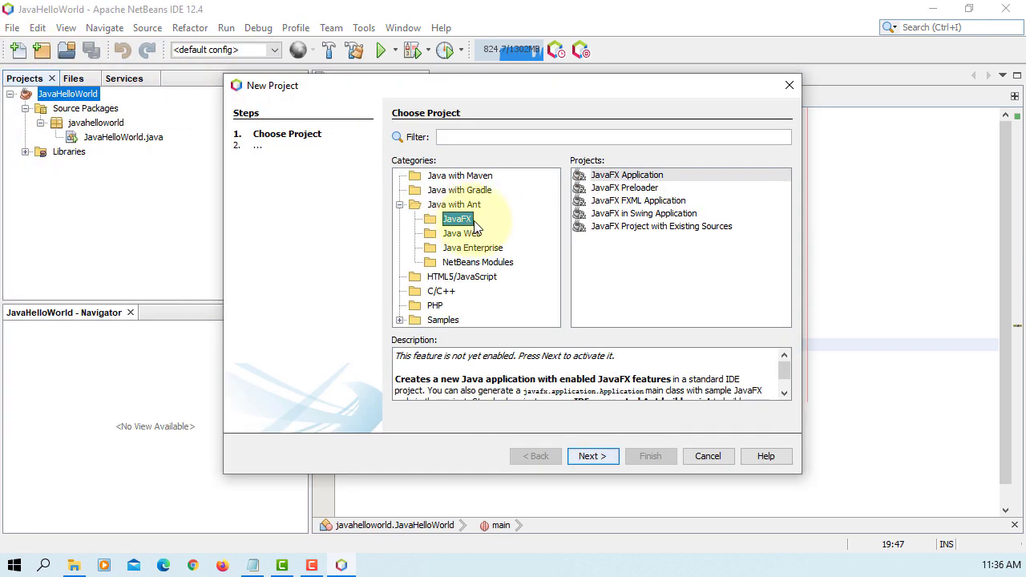
pyautogui.click(648, 204)
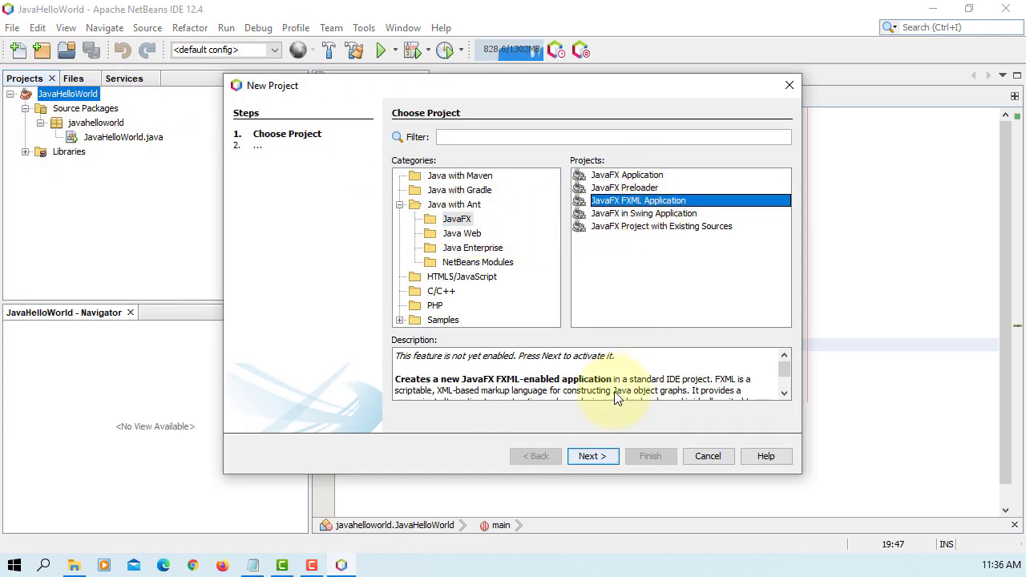
pyautogui.click(594, 456)
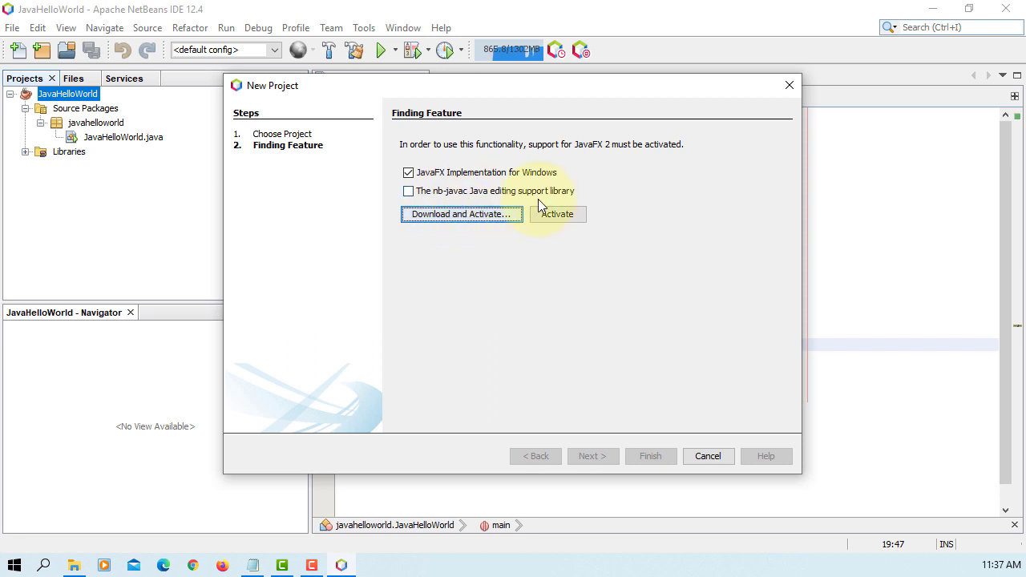
# Download and install the JavaFX Implementation for Windows plugin without the nb-javac library, and cancel the new JavaFX project.
pyautogui.click(410, 192)
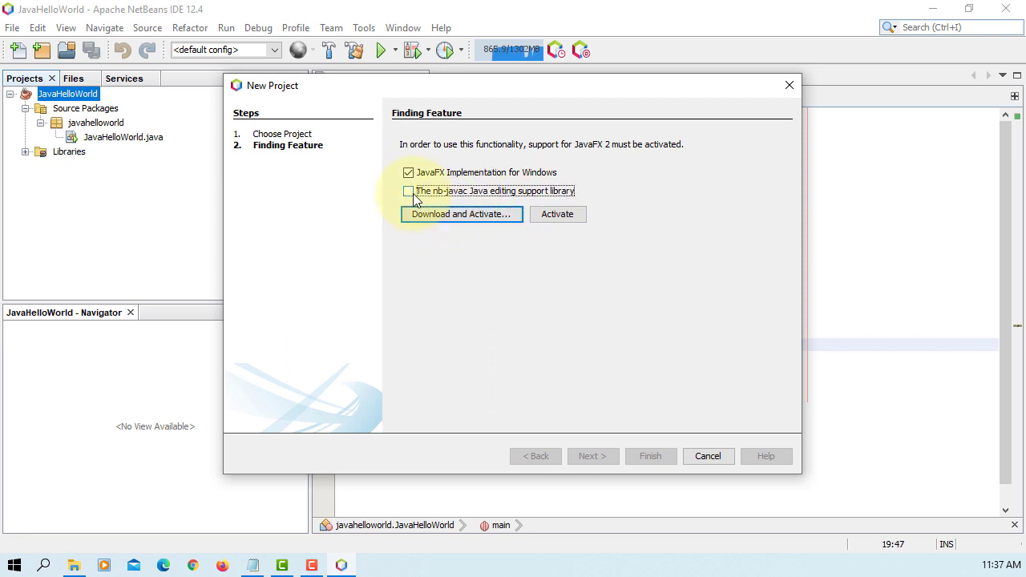
pyautogui.click(466, 213)
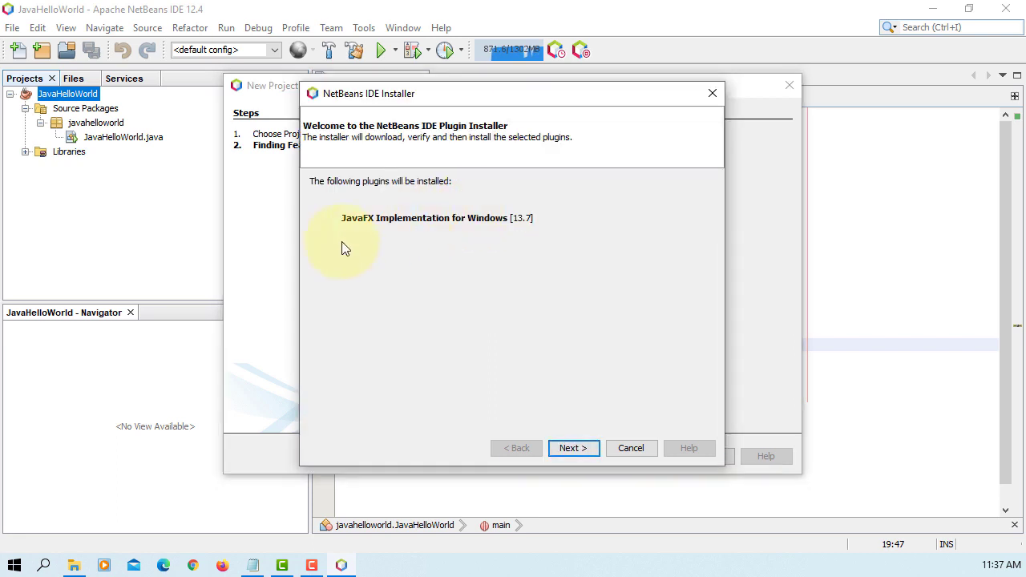
pyautogui.click(579, 447)
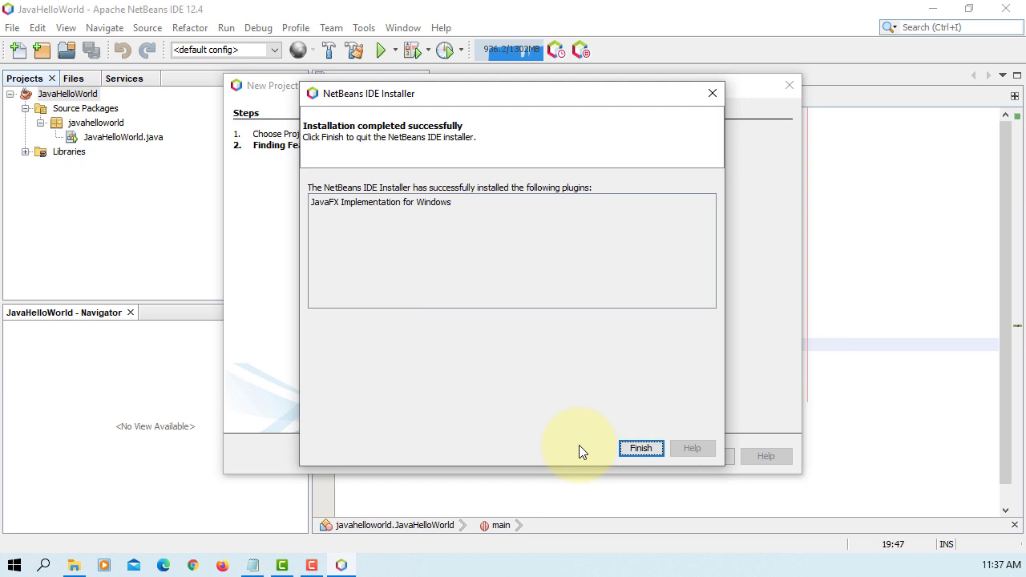
pyautogui.click(637, 450)
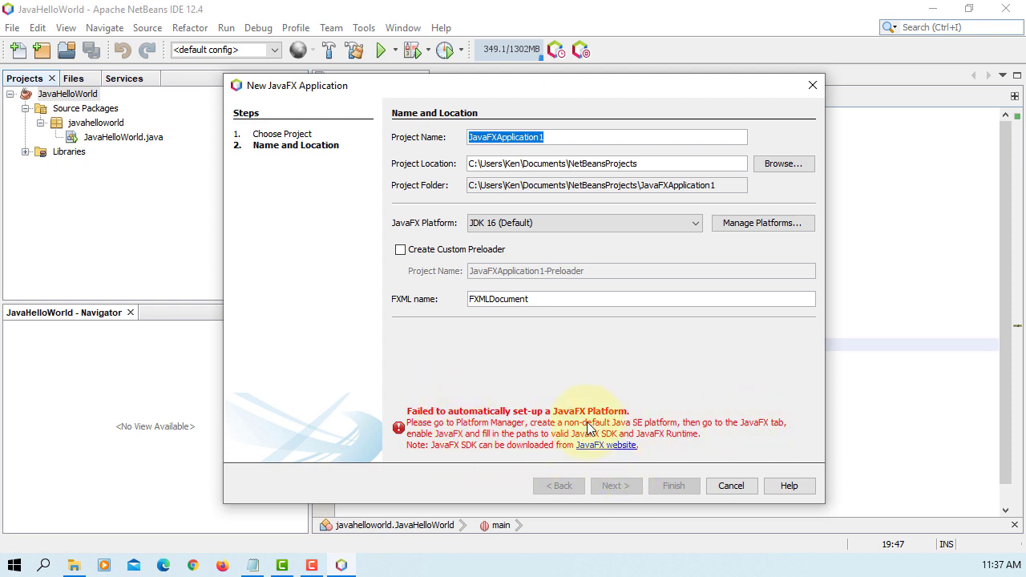
pyautogui.click(731, 486)
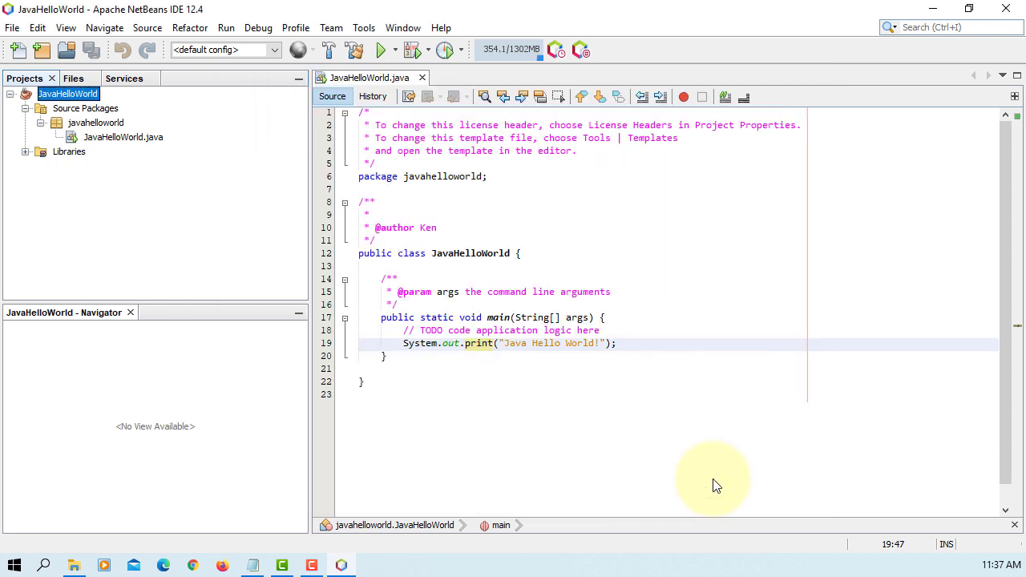
# Create a Java with Ant Java Application project named JavaFXHelloWorld with its main class.
pyautogui.click(13, 28)
pyautogui.click(32, 44)
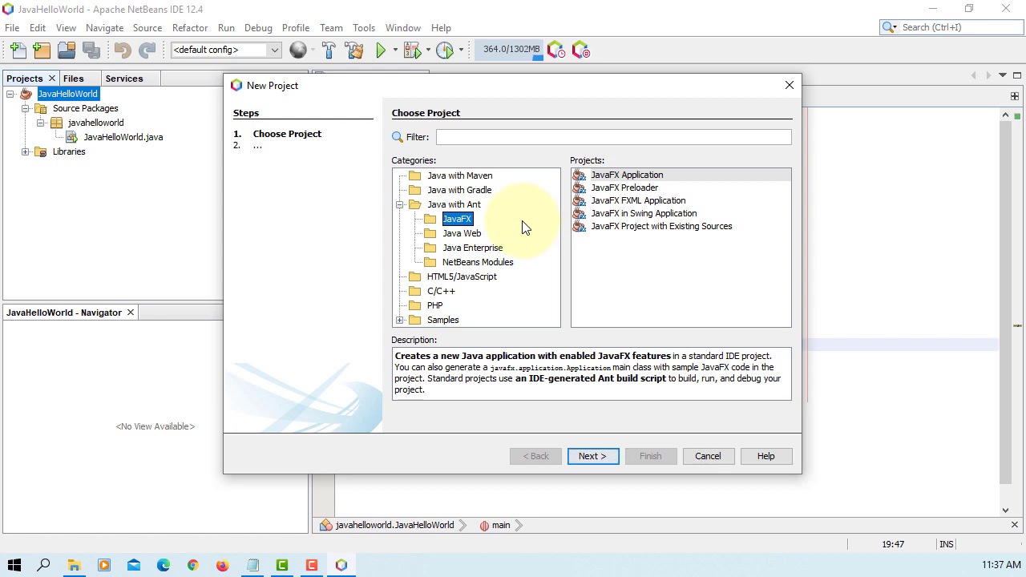
pyautogui.click(473, 205)
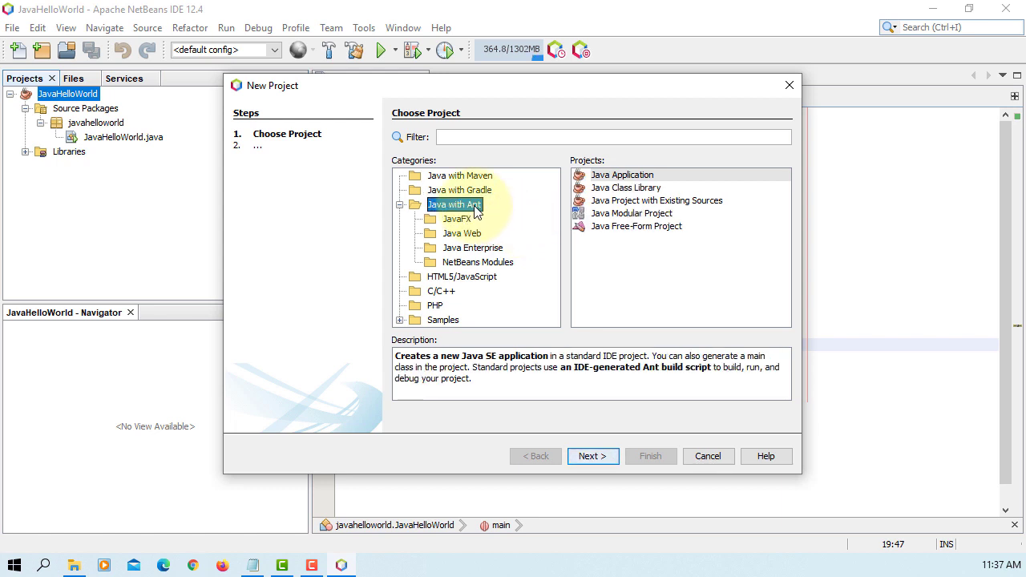
pyautogui.click(605, 174)
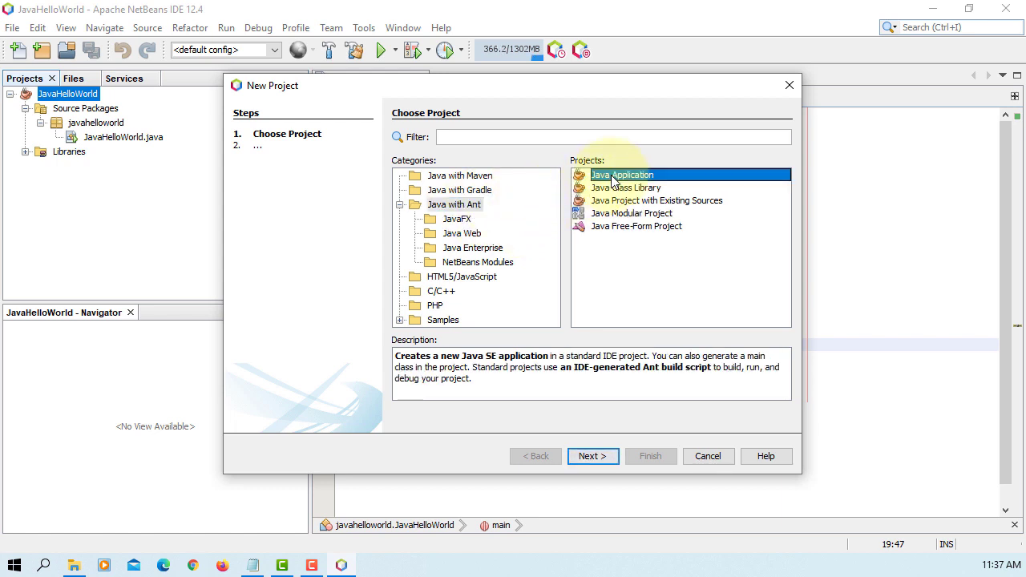
pyautogui.click(592, 455)
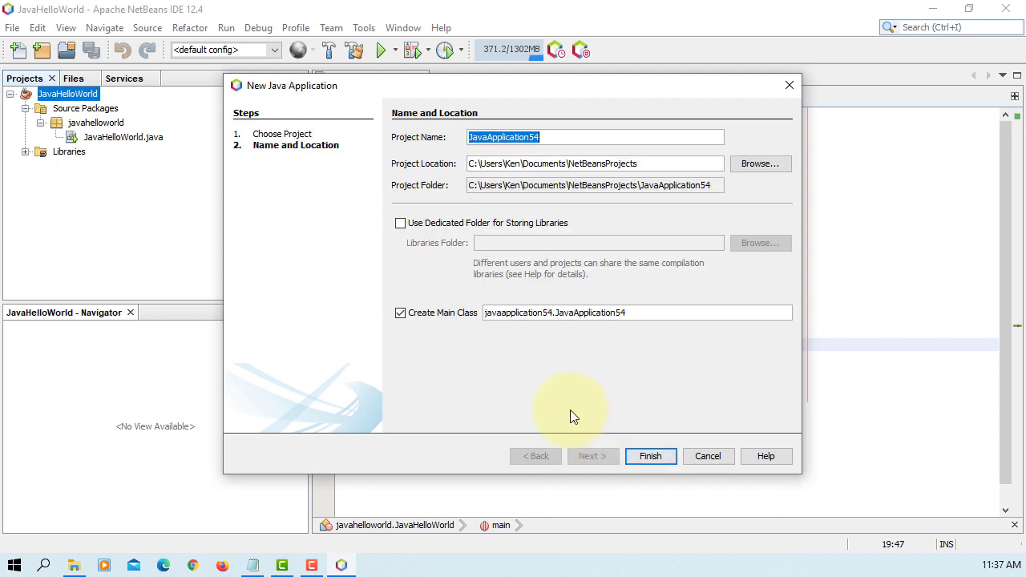
pyautogui.write('JavaFX')
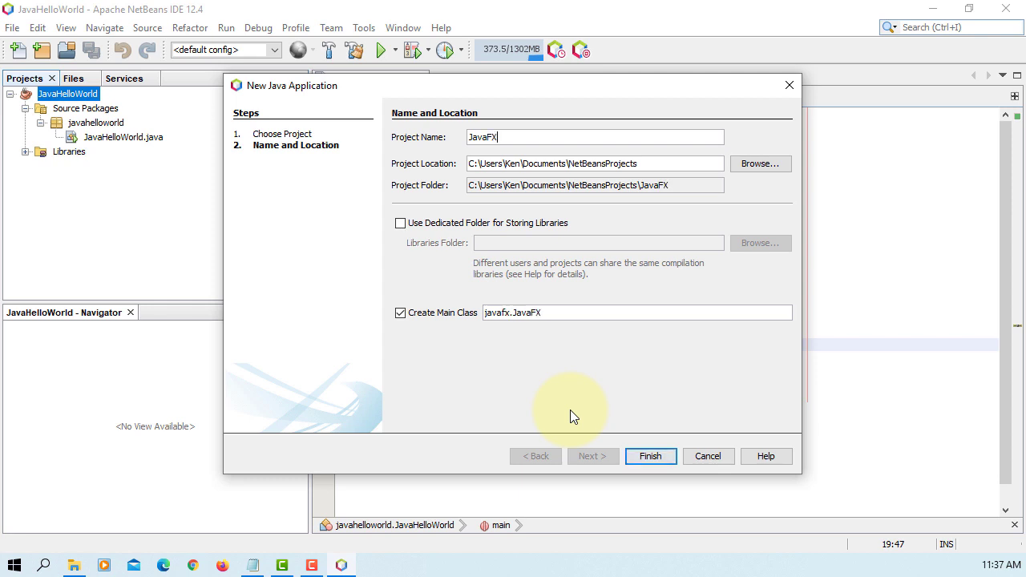
pyautogui.write('Hello')
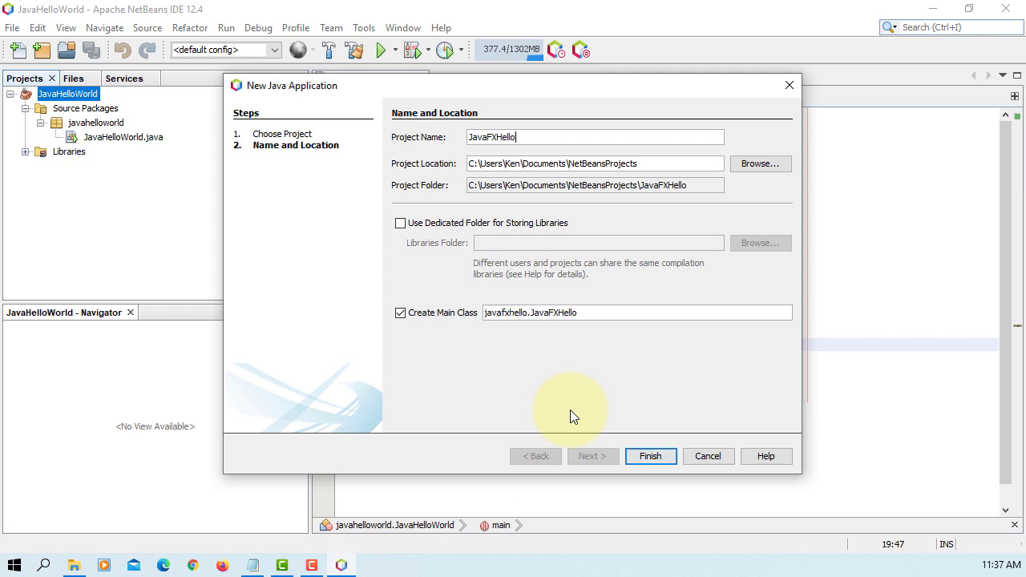
pyautogui.write('World')
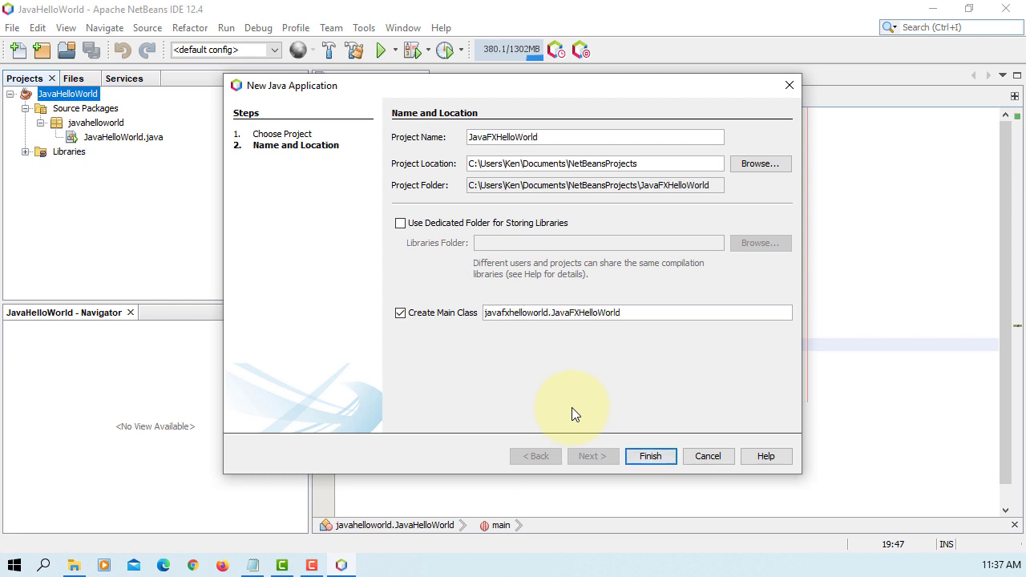
pyautogui.click(654, 456)
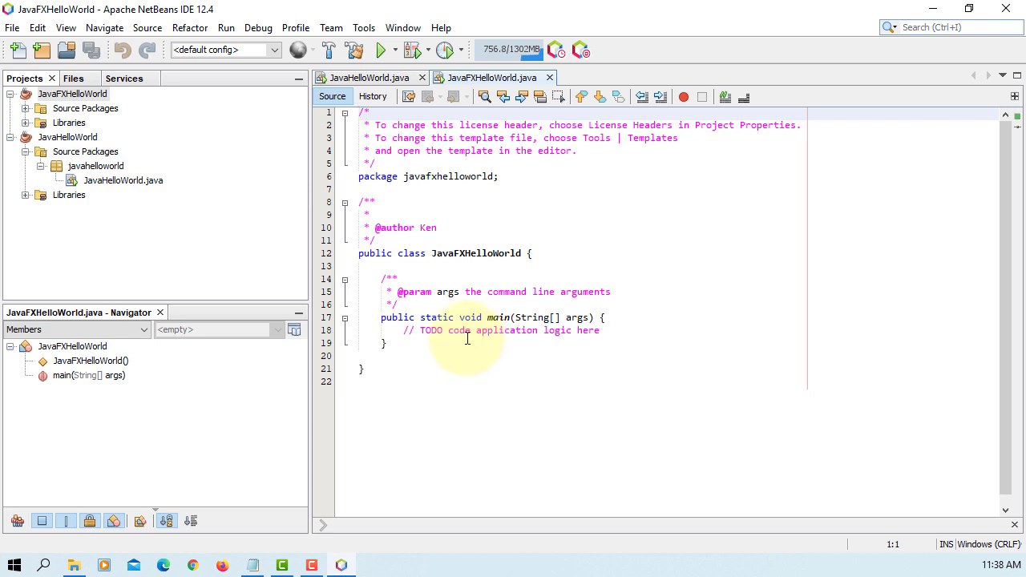
# Collapse the JavaHelloWorld project and expand JavaFXHelloWorld's source packages down to the contents of the javafxhelloworld package.
pyautogui.click(9, 138)
pyautogui.click(25, 109)
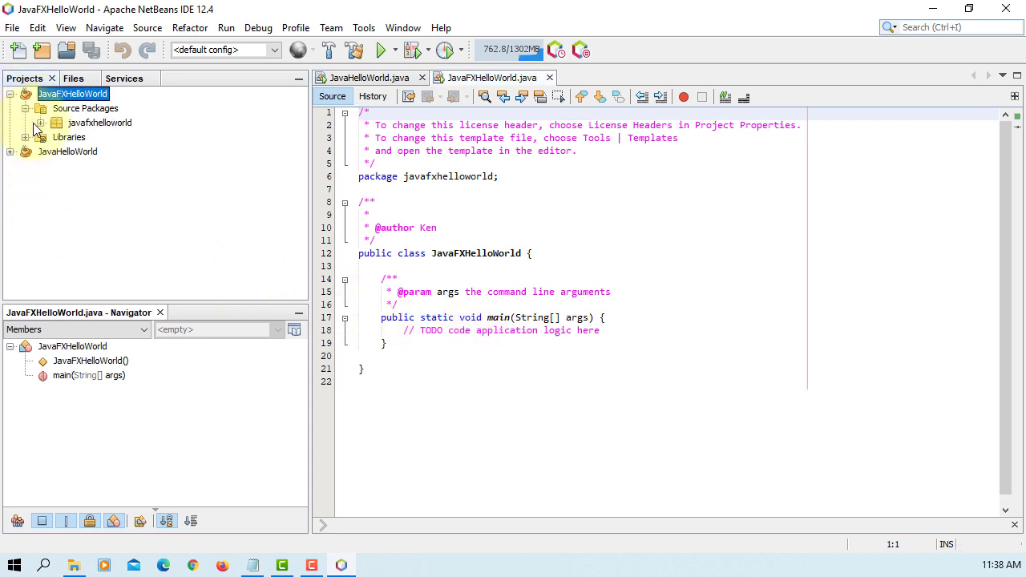
pyautogui.click(41, 122)
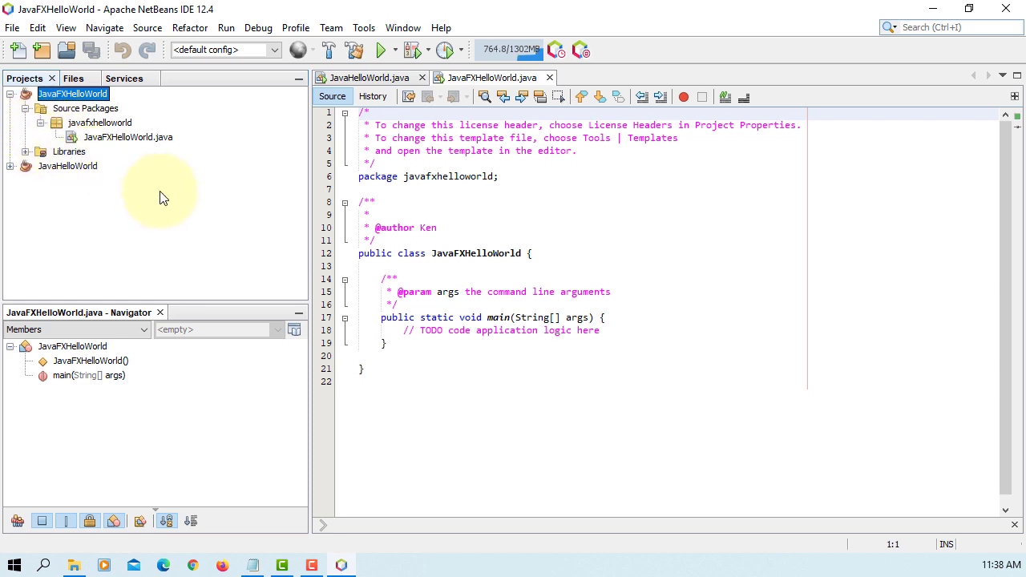
# Add an Empty FXML file named FXML to the javafxhelloworld package, with a new Java controller FXMLController and no style sheet.
pyautogui.rightClick(119, 124)
pyautogui.moveTo(259, 139)
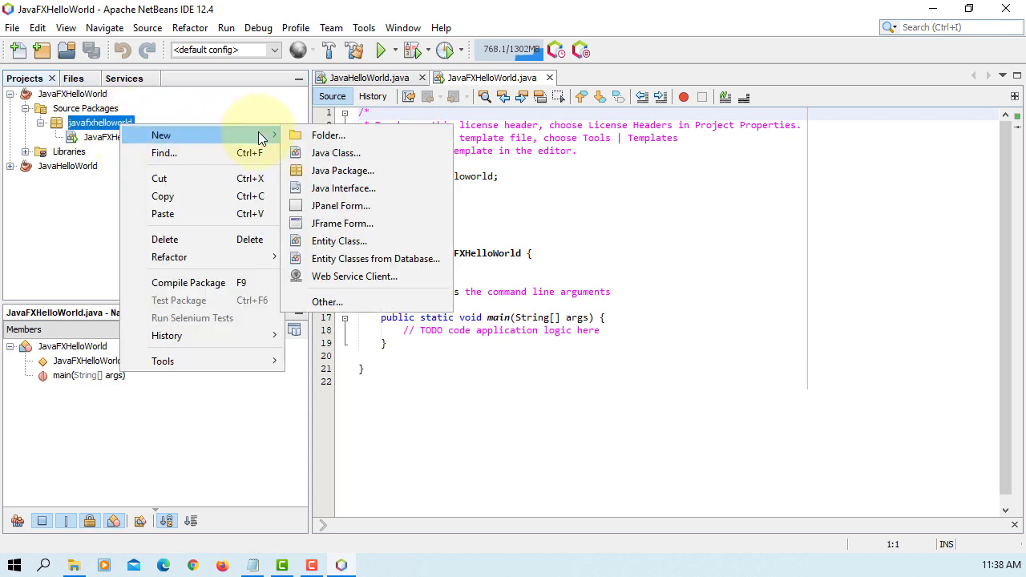
pyautogui.click(363, 303)
pyautogui.click(445, 218)
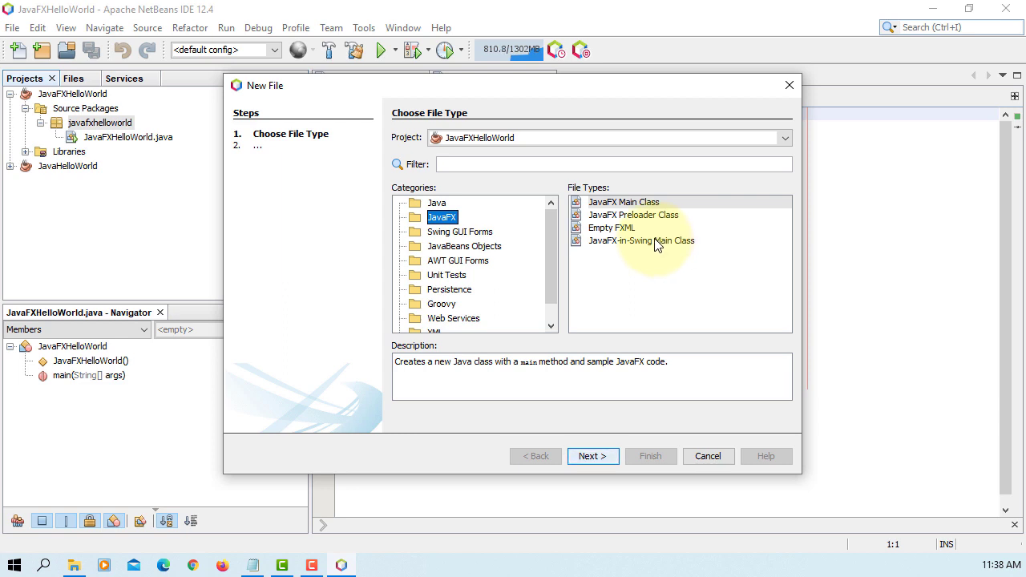
pyautogui.click(633, 228)
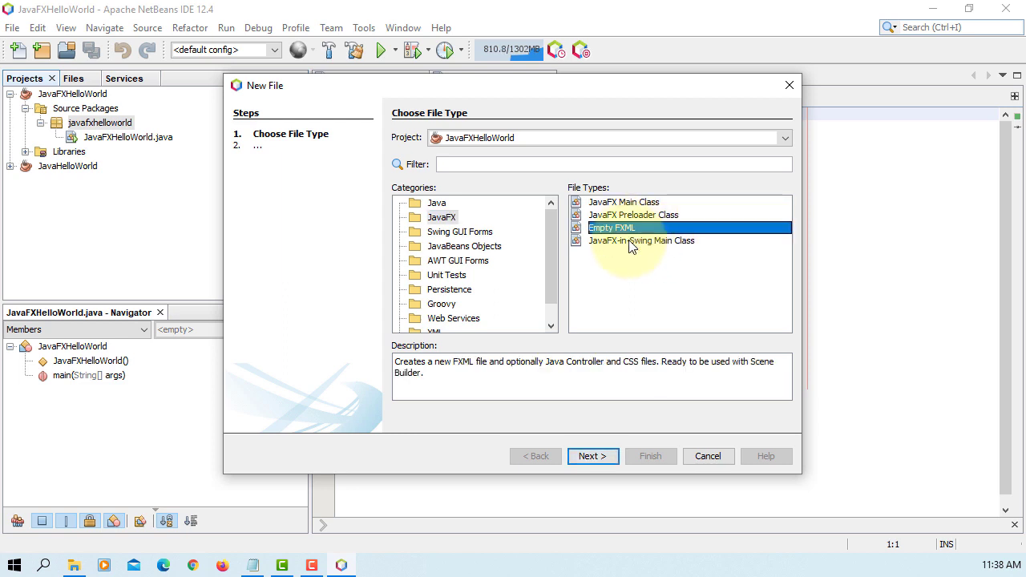
pyautogui.click(590, 457)
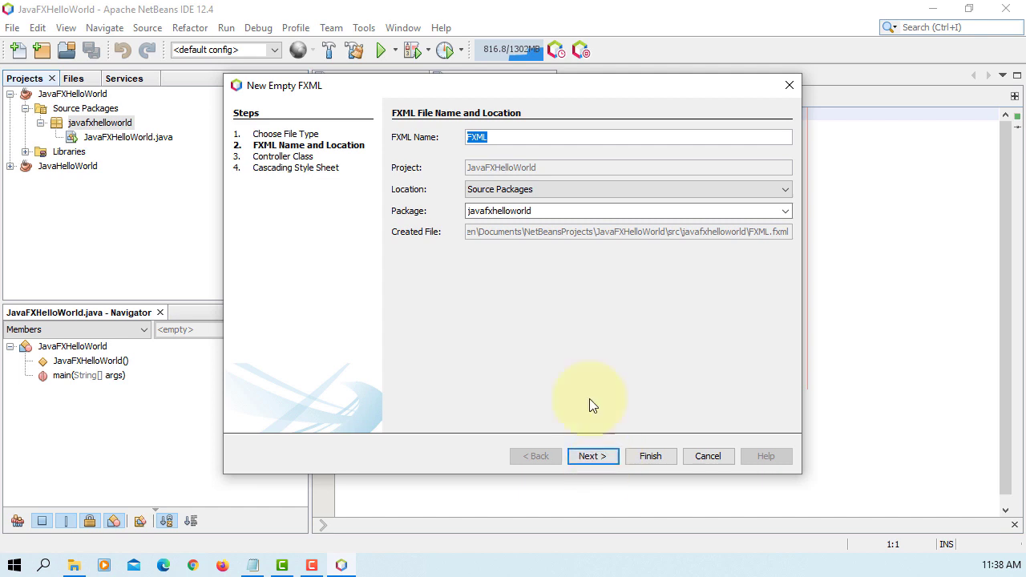
pyautogui.click(593, 457)
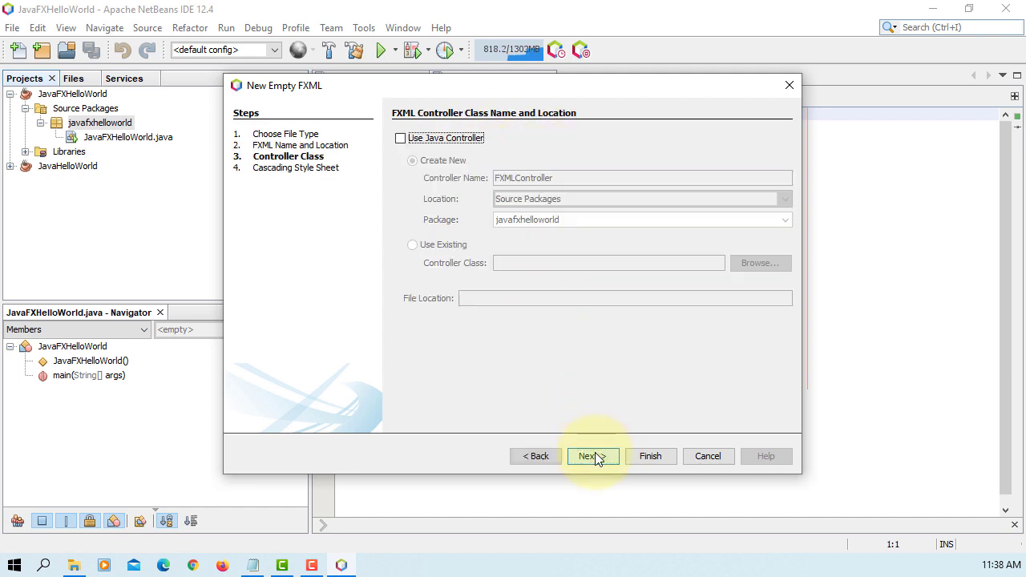
pyautogui.click(458, 144)
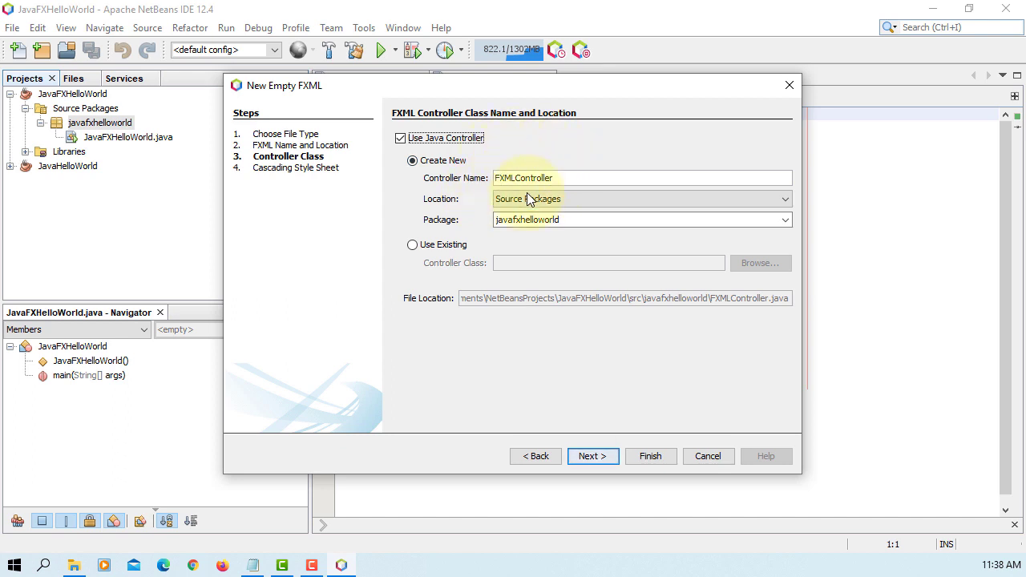
pyautogui.click(593, 456)
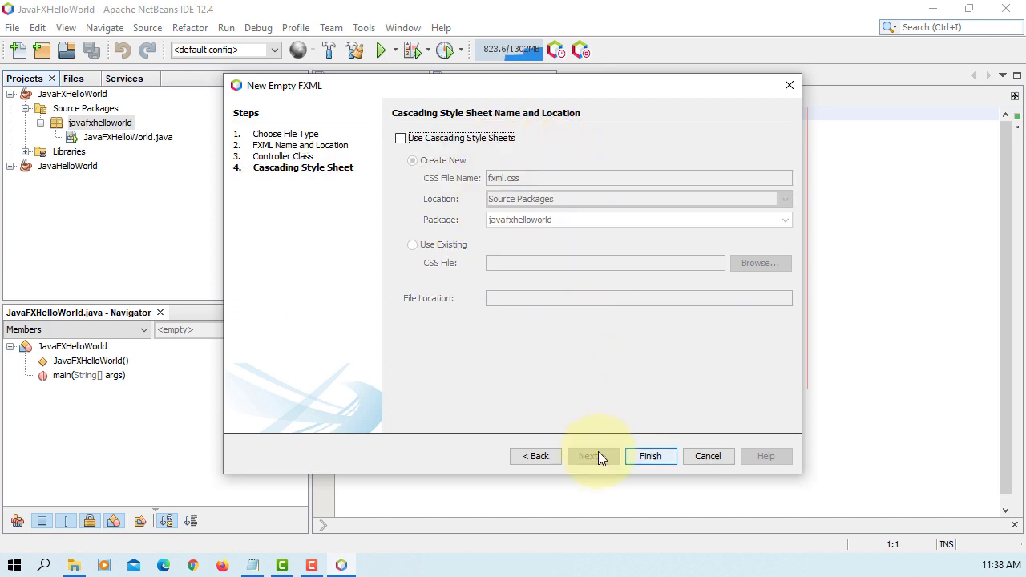
pyautogui.click(642, 455)
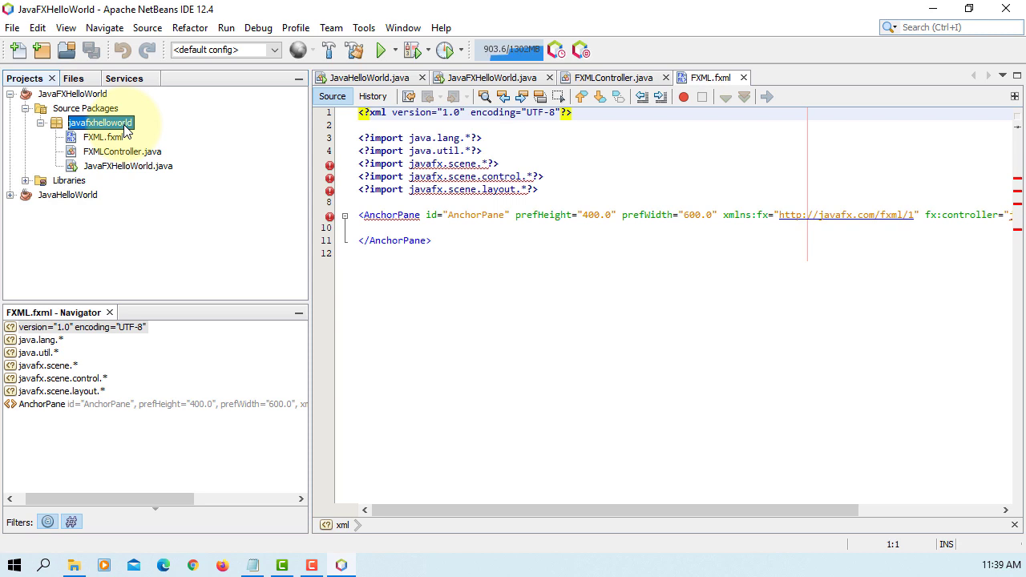
# Open the Libraries settings in the JavaFXHelloWorld project's properties.
pyautogui.click(97, 95)
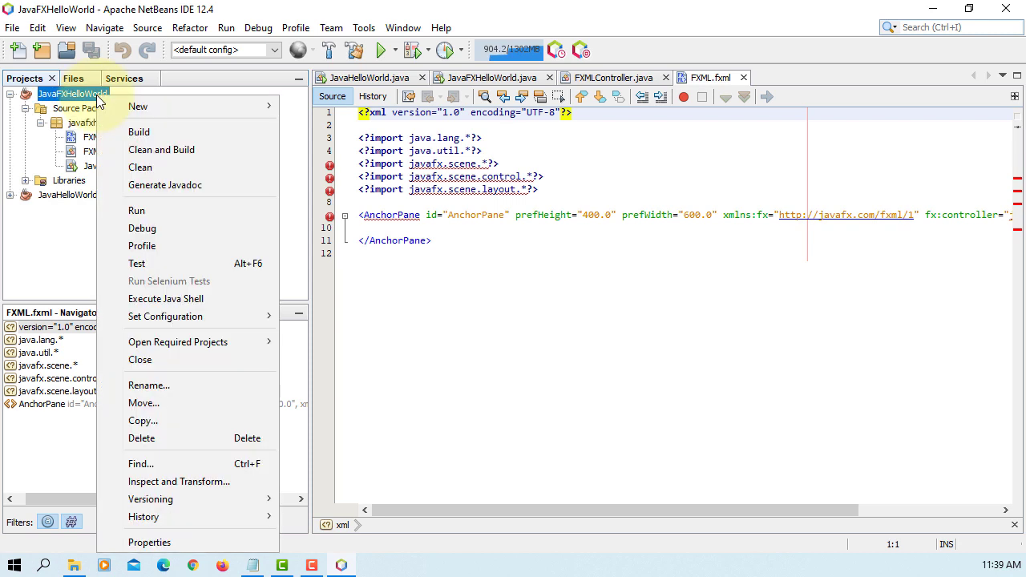
pyautogui.rightClick(97, 94)
pyautogui.click(202, 541)
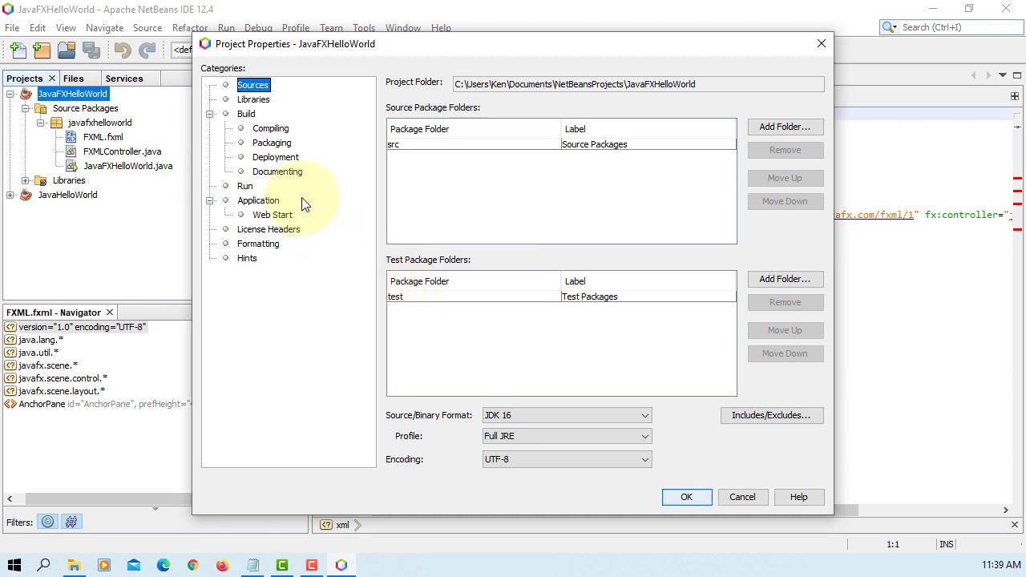
pyautogui.click(251, 100)
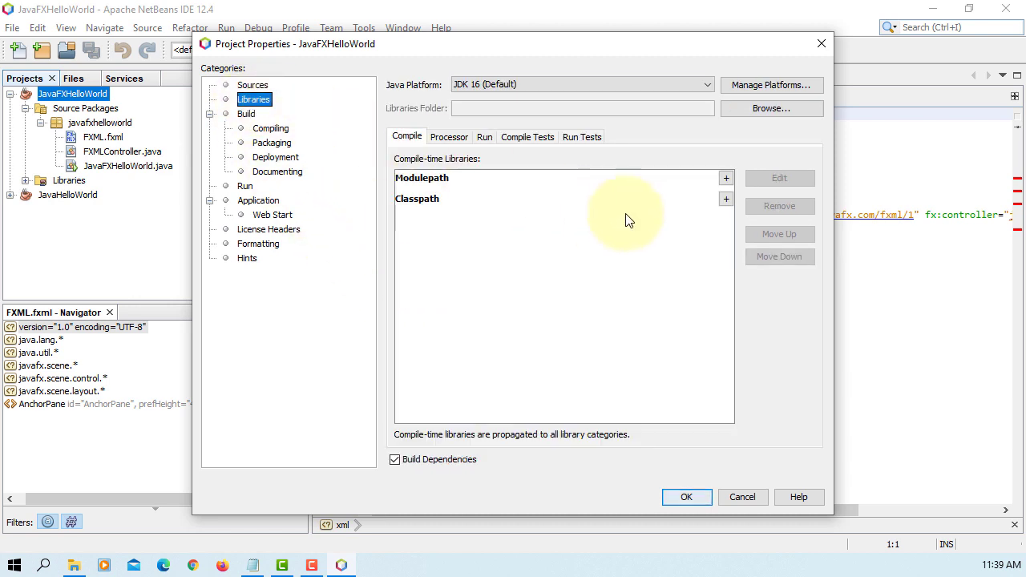
# For a JAR addition to the compile-time Classpath, browse to the folder C:\Program Files\Java\javafx-sdk-16\lib.
pyautogui.click(725, 200)
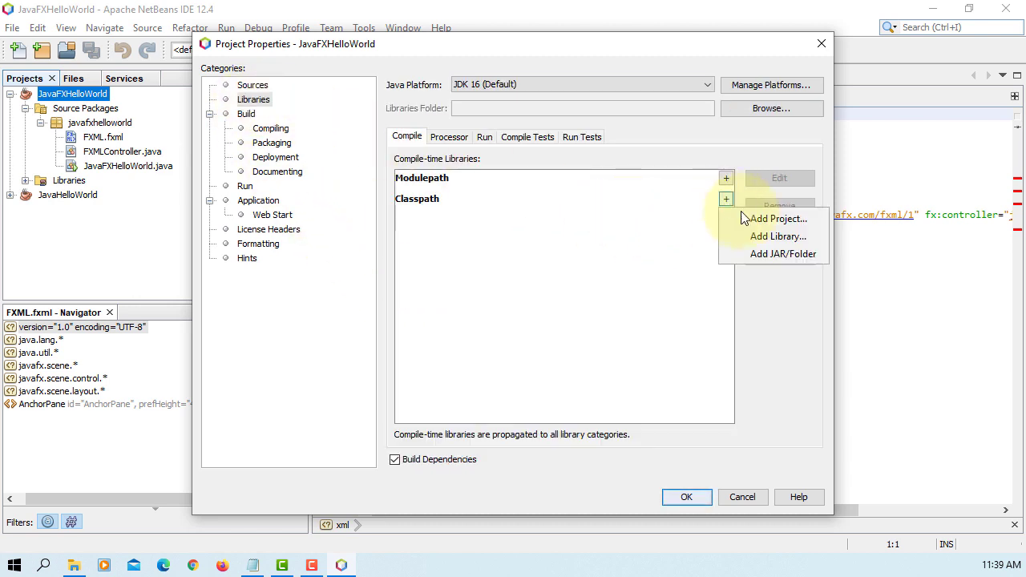
pyautogui.click(793, 254)
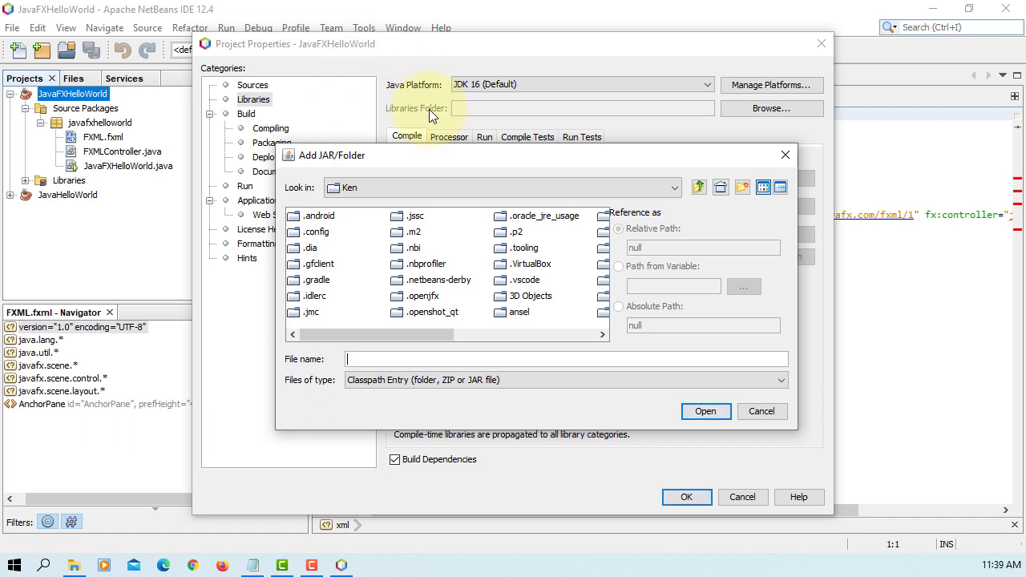
pyautogui.click(420, 187)
pyautogui.scroll(4, 417, 210)
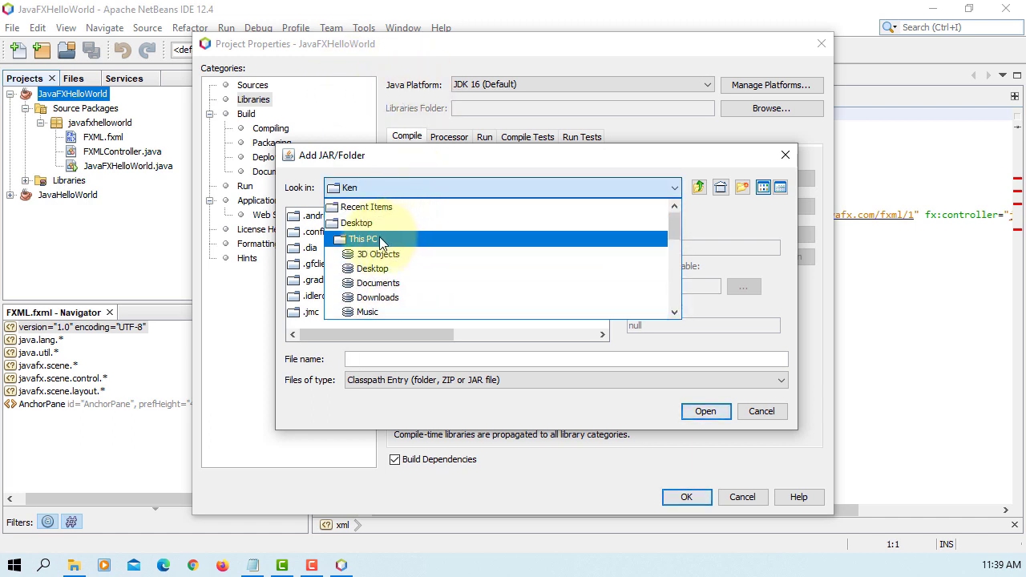
pyautogui.click(381, 242)
pyautogui.doubleClick(353, 315)
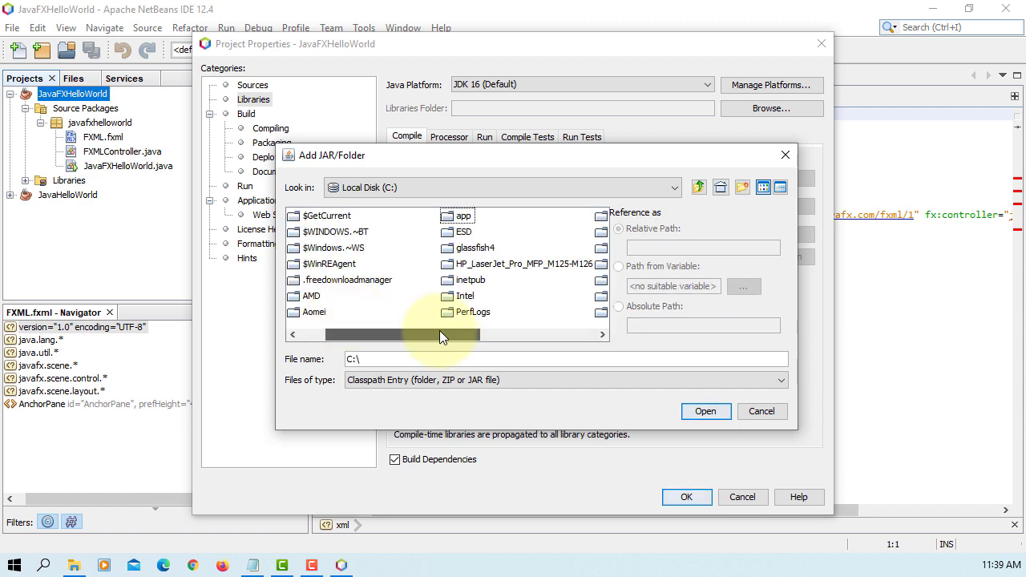
pyautogui.moveTo(439, 337); pyautogui.dragTo(492, 335)
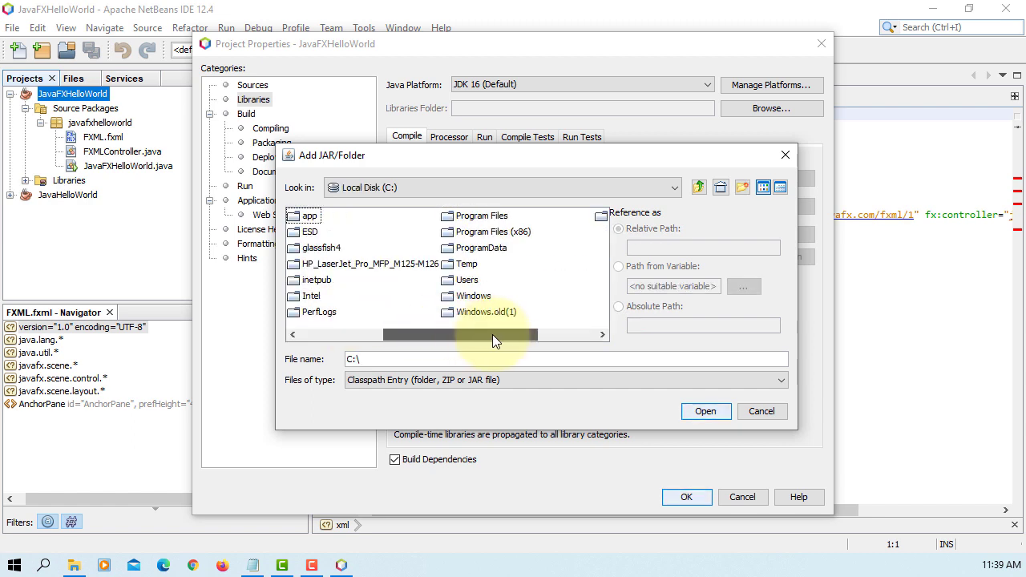
pyautogui.doubleClick(483, 222)
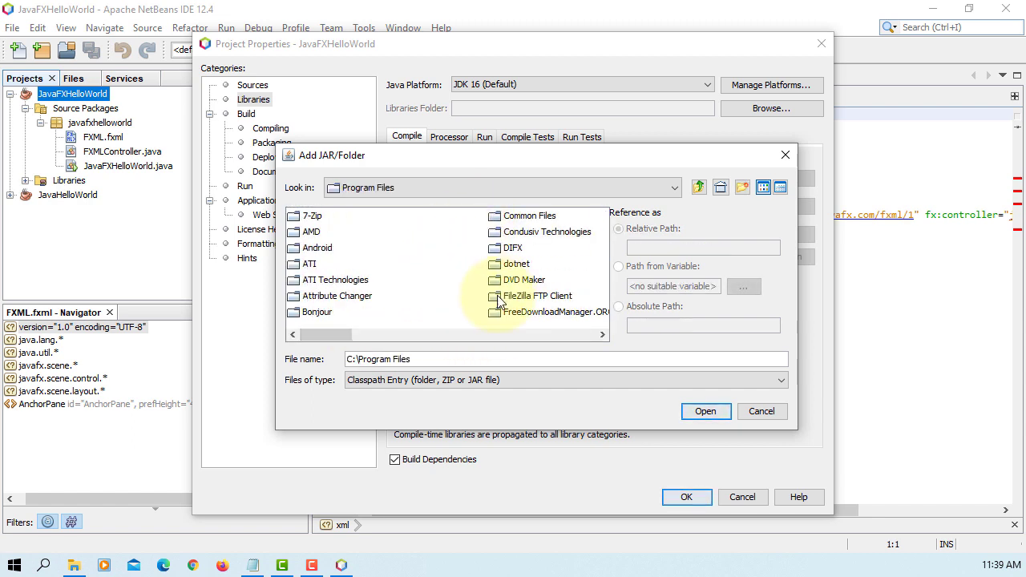
pyautogui.click(456, 334)
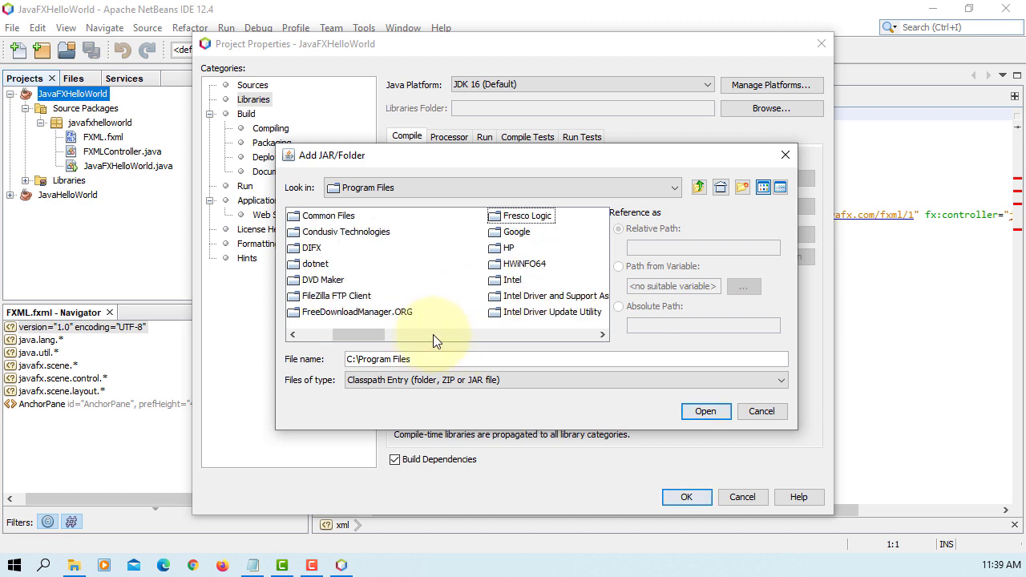
pyautogui.click(431, 333)
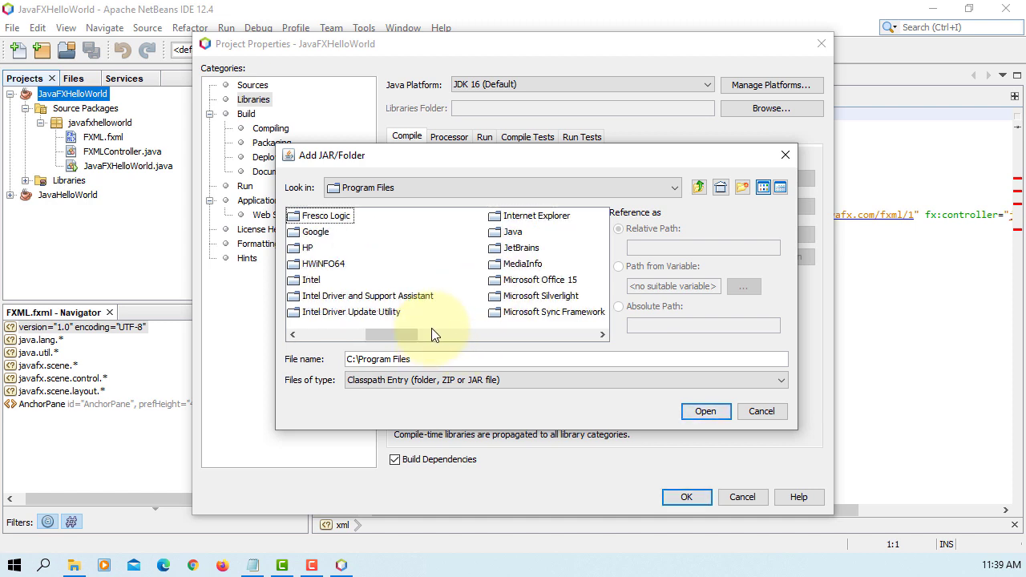
pyautogui.click(501, 234)
pyautogui.doubleClick(422, 233)
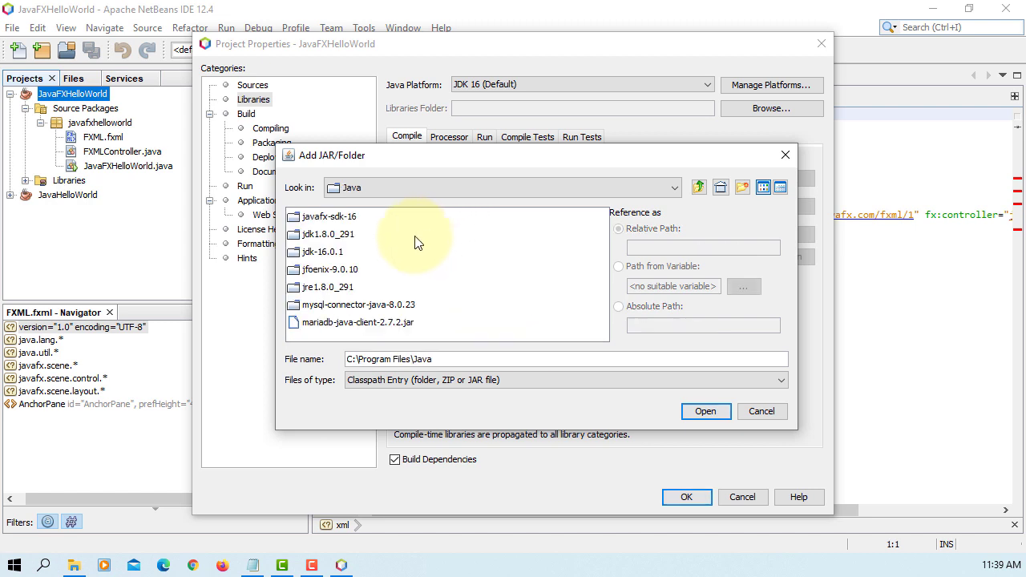
pyautogui.doubleClick(343, 216)
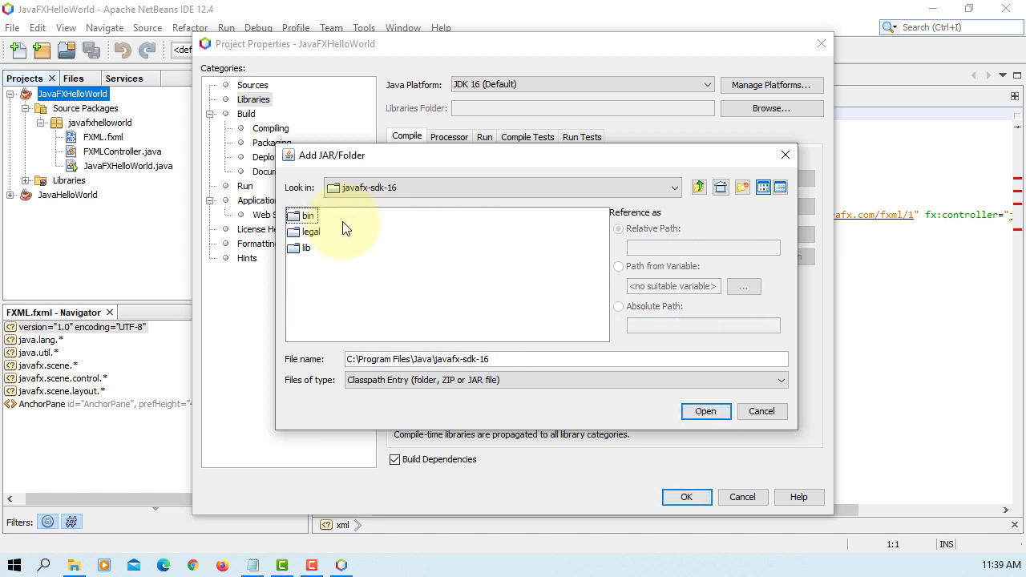
pyautogui.doubleClick(307, 249)
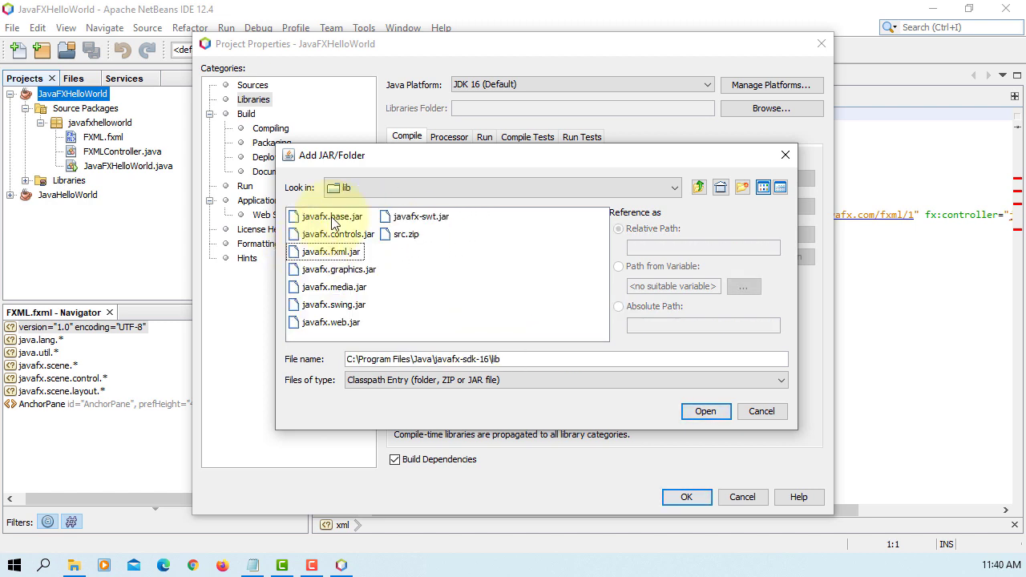
# Add javafx.base.jar, javafx.controls.jar, javafx.fxml.jar and javafx.graphics.jar to the compile-time Classpath, and clean and build the JavaFXHelloWorld project.
pyautogui.click(333, 223)
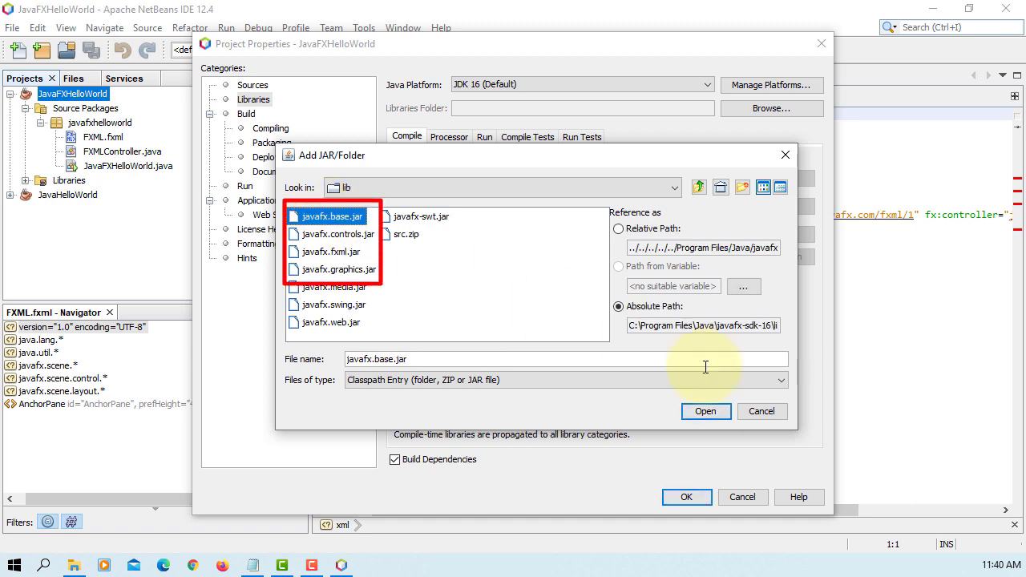
pyautogui.hotkey('shift', 'Down')
pyautogui.hotkey('shift', 'Down')
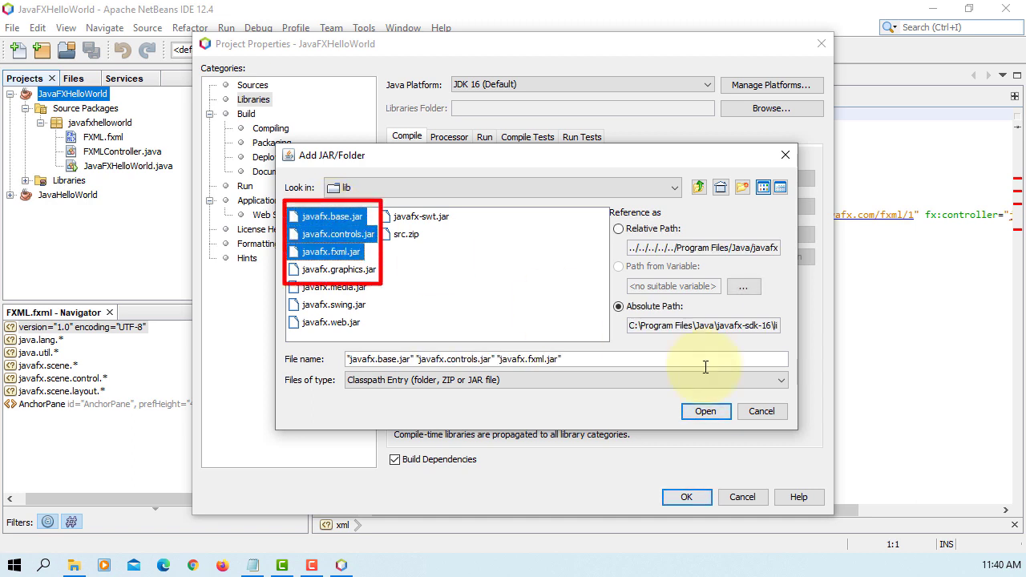
pyautogui.hotkey('shift', 'Down')
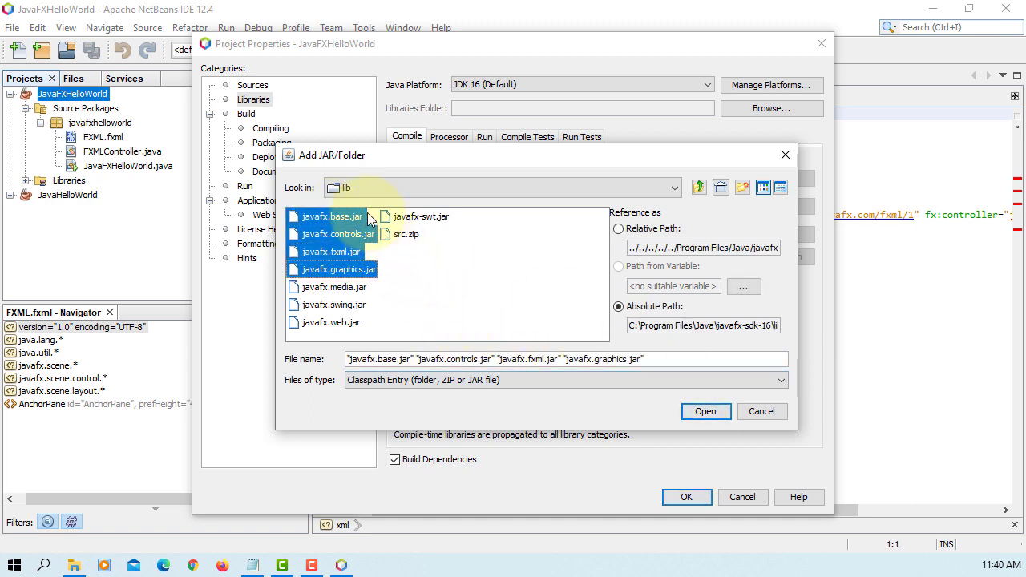
pyautogui.click(704, 412)
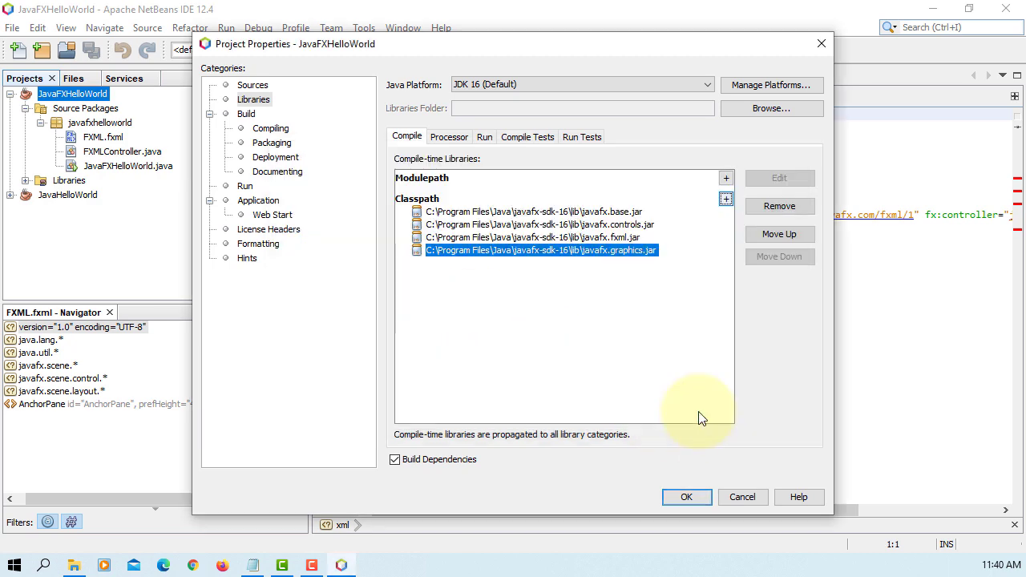
pyautogui.click(683, 496)
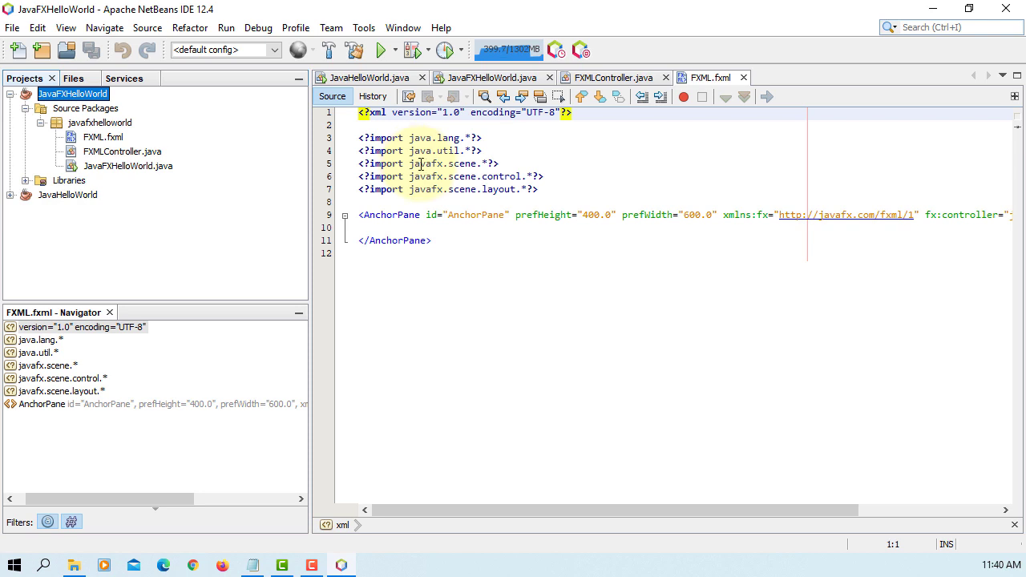
pyautogui.rightClick(101, 102)
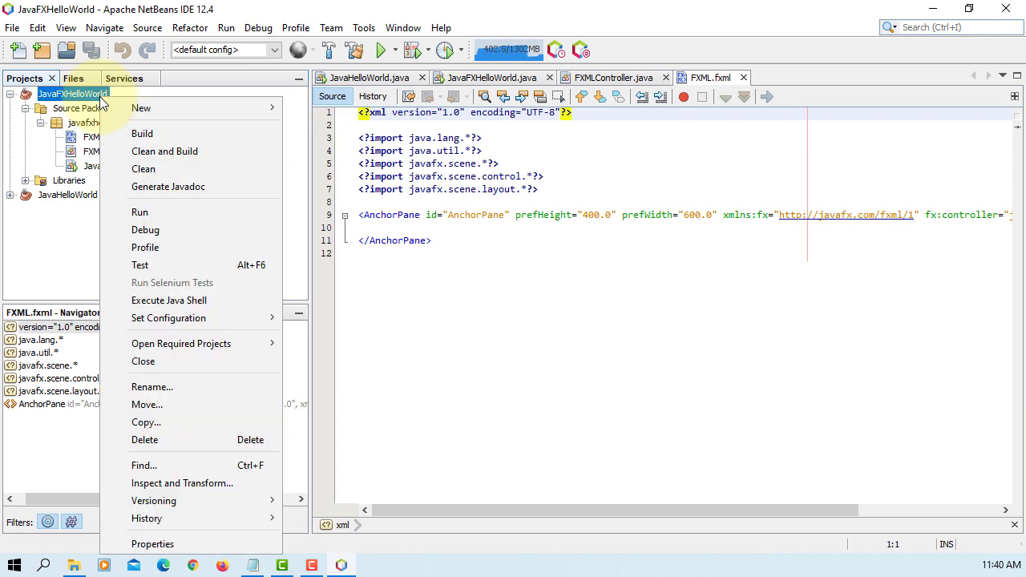
pyautogui.click(178, 152)
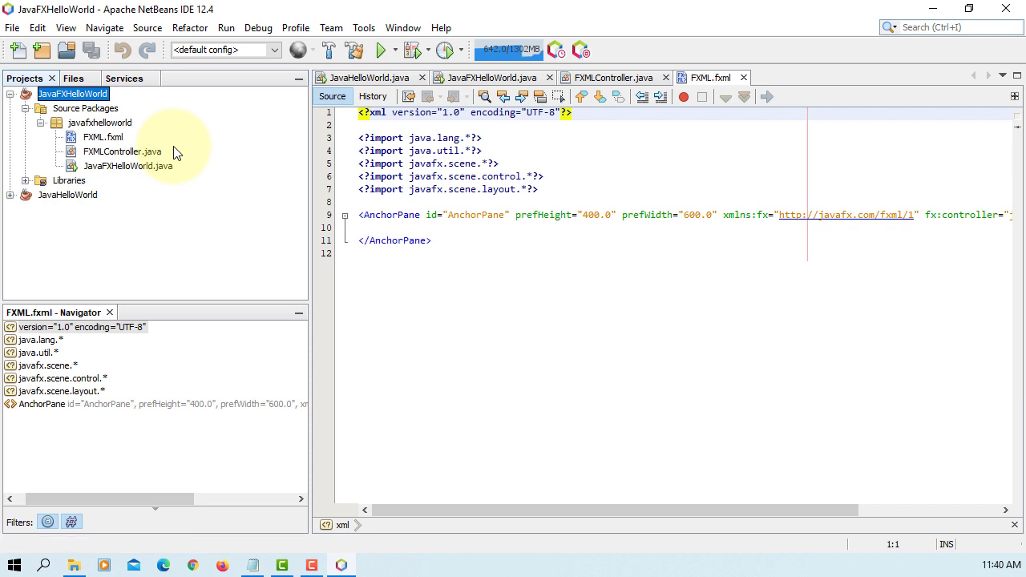
# Add a JavaFX Main Class named FXMain to the javafxhelloworld package of the JavaFXHelloWorld project.
pyautogui.rightClick(129, 125)
pyautogui.moveTo(251, 135)
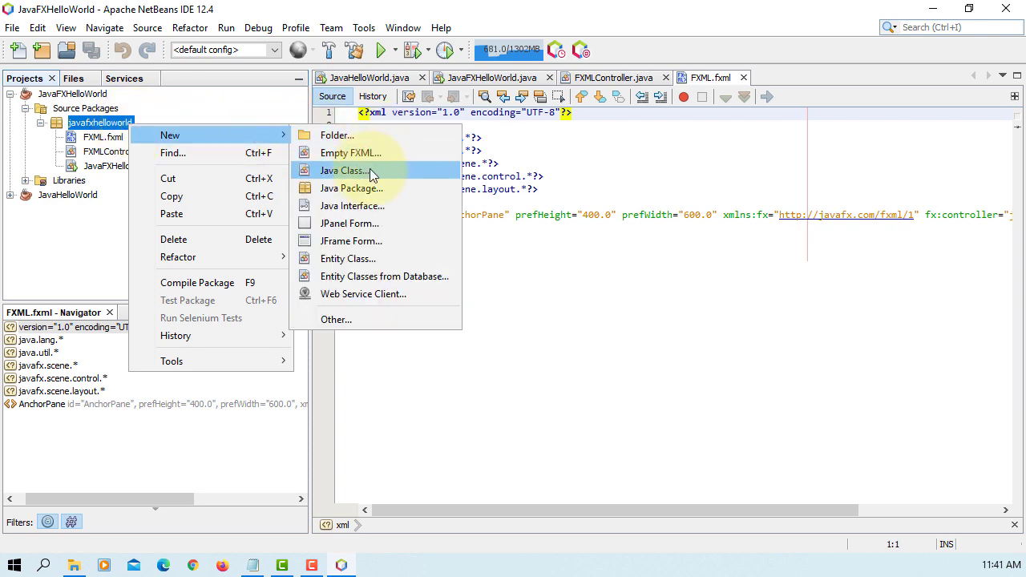
pyautogui.click(380, 319)
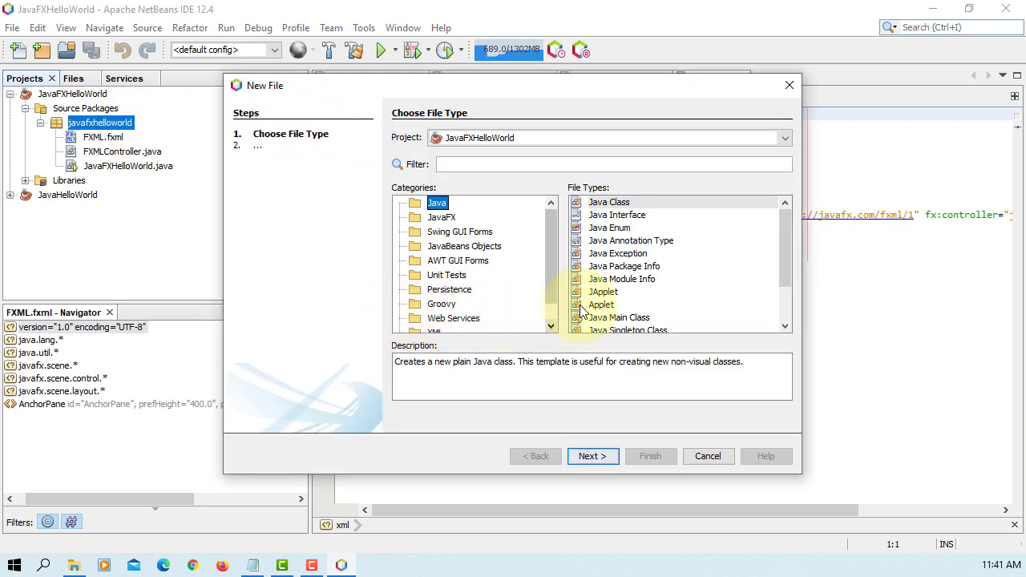
pyautogui.click(453, 221)
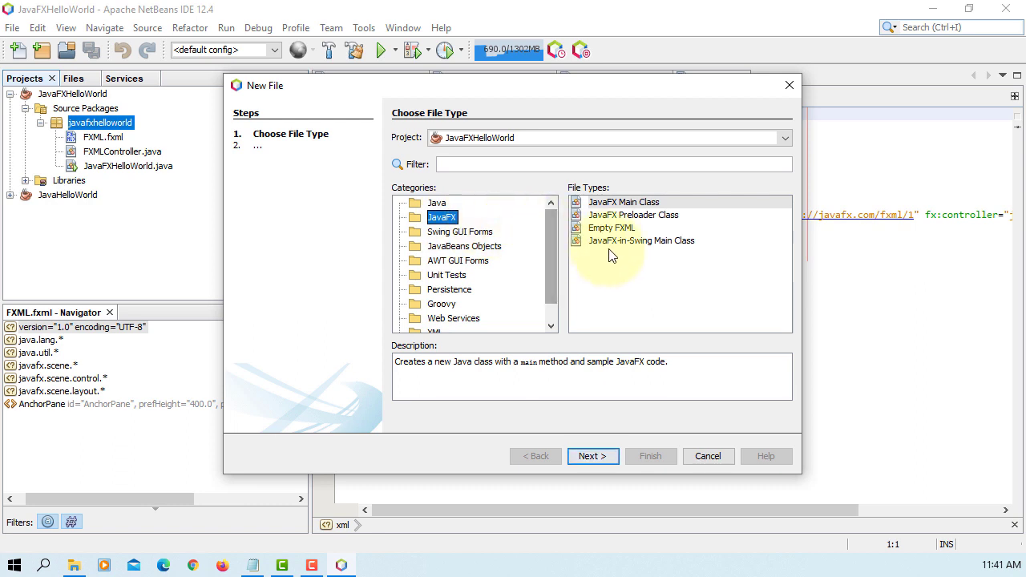
pyautogui.click(621, 202)
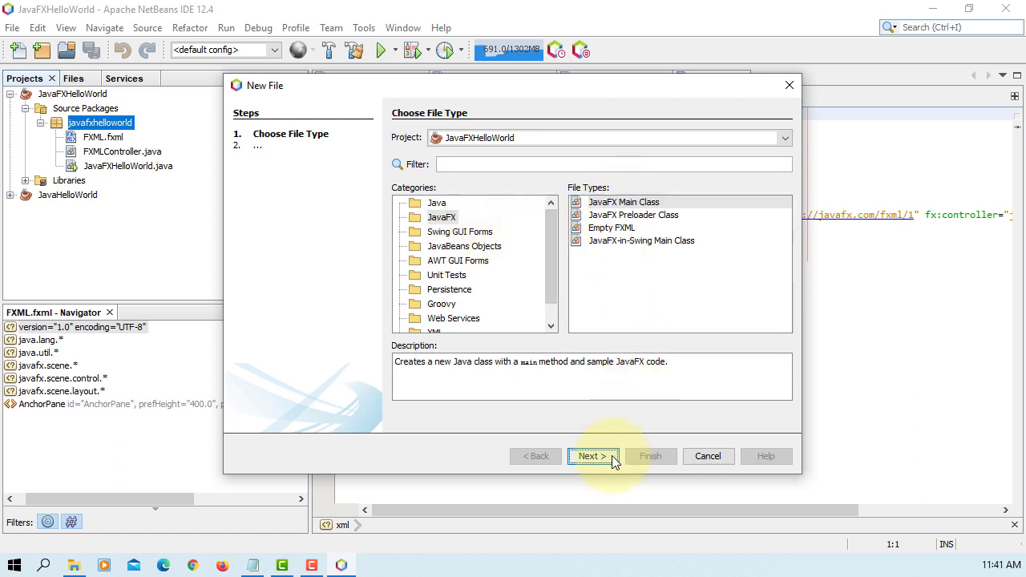
pyautogui.click(612, 455)
pyautogui.click(462, 137)
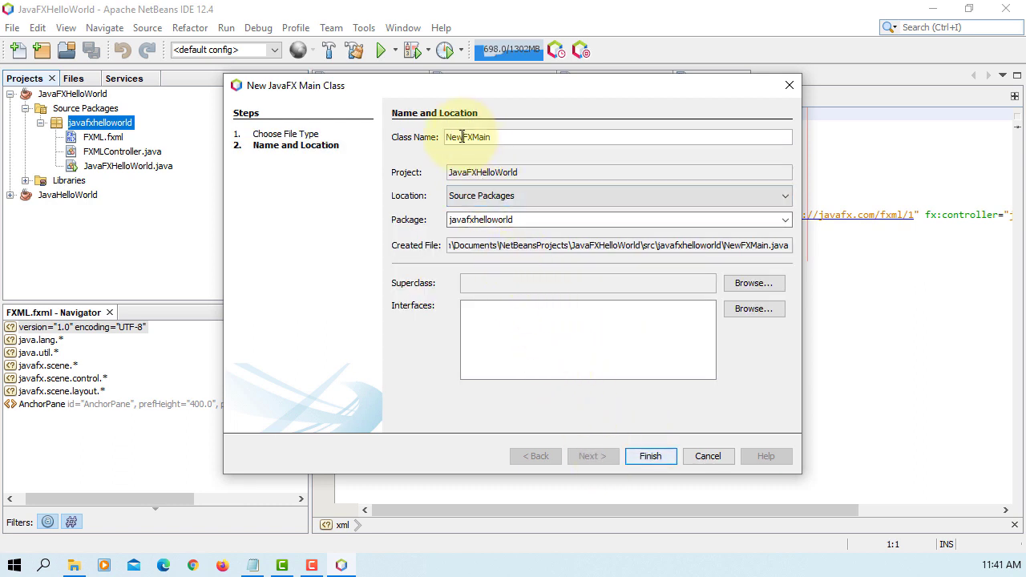
pyautogui.moveTo(461, 137); pyautogui.dragTo(432, 139)
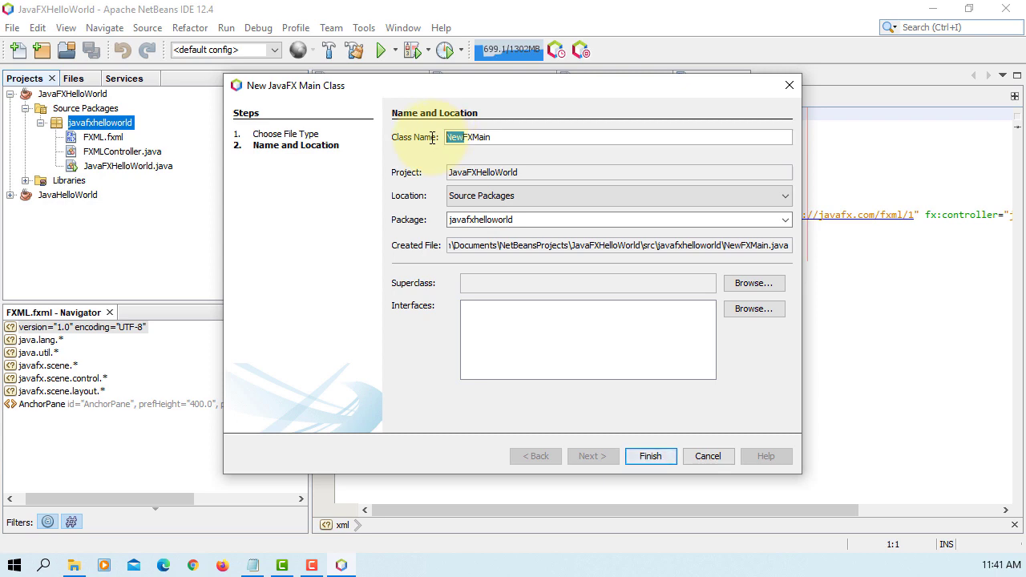
pyautogui.press('BackSpace')
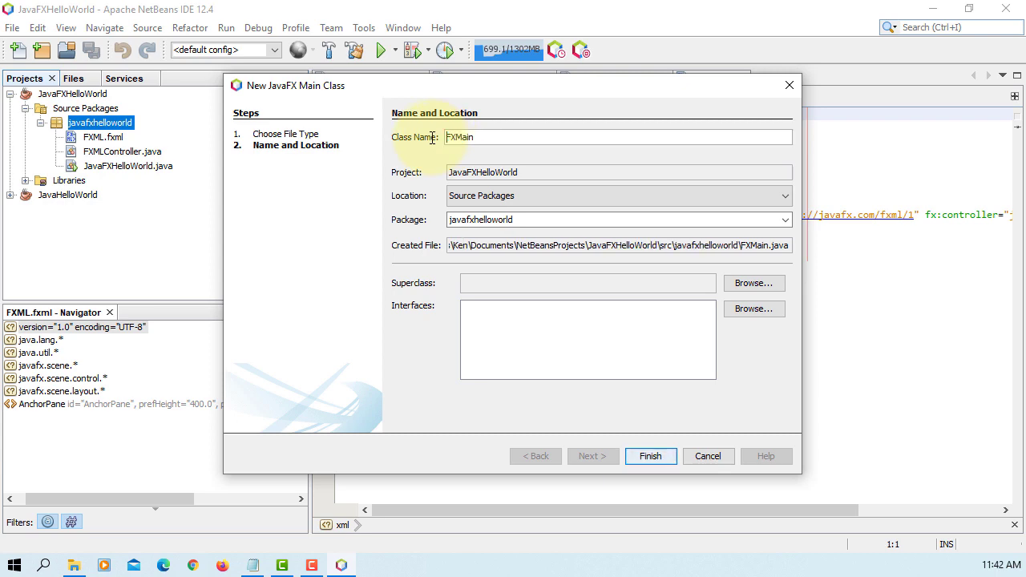
pyautogui.click(650, 454)
# Look through the FXMain.java code and run the JavaFXHelloWorld project.
pyautogui.scroll(-5, 528, 223)
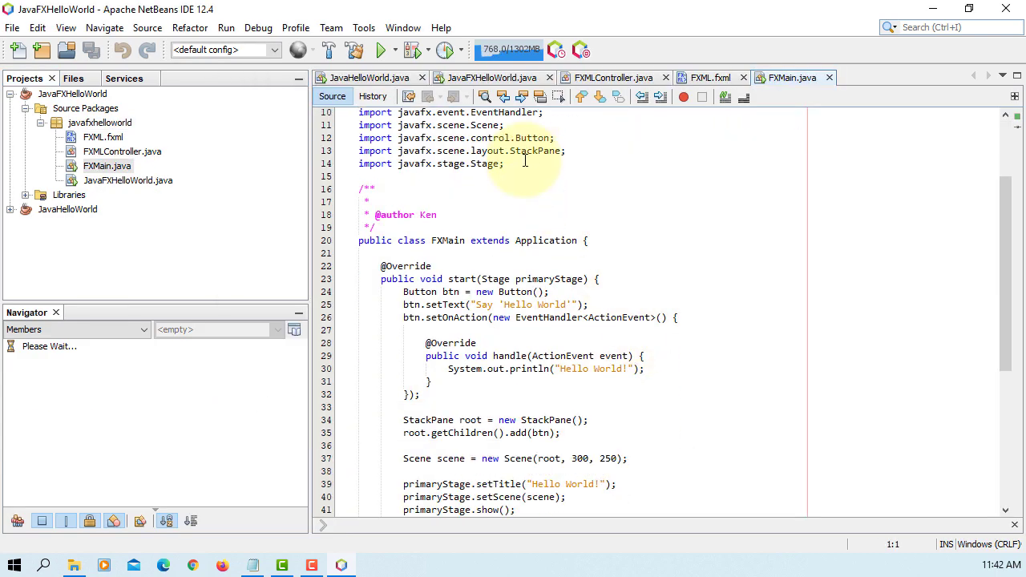
pyautogui.click(381, 48)
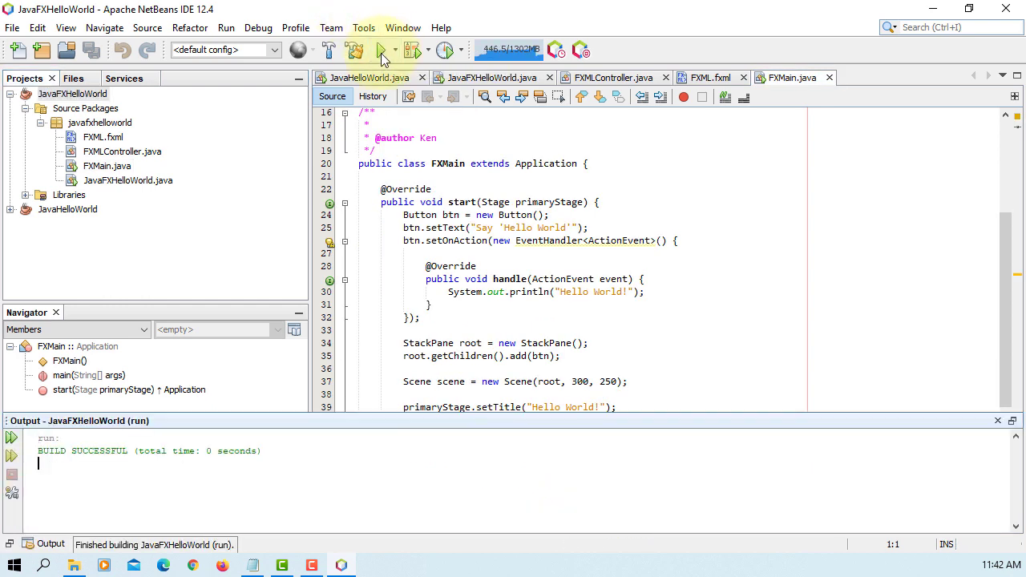
pyautogui.click(561, 343)
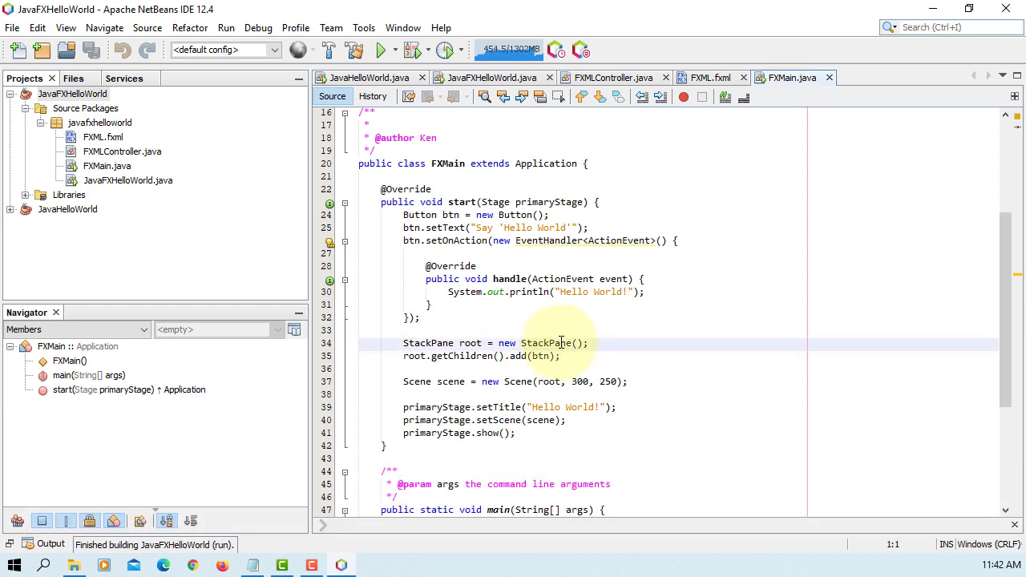
# Run the FXMain.java file on its own and examine the messages in the run output.
pyautogui.rightClick(113, 166)
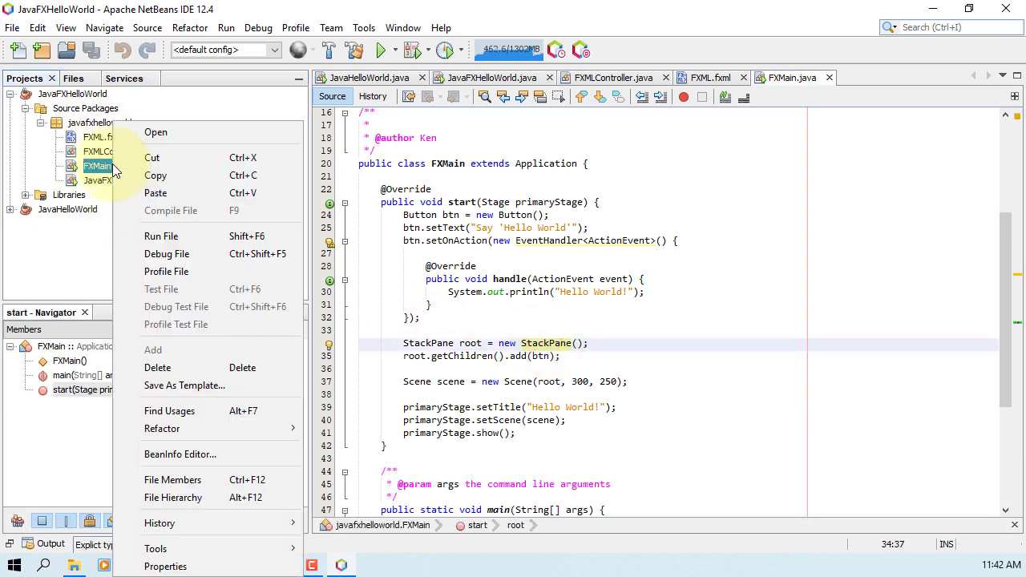
pyautogui.click(200, 233)
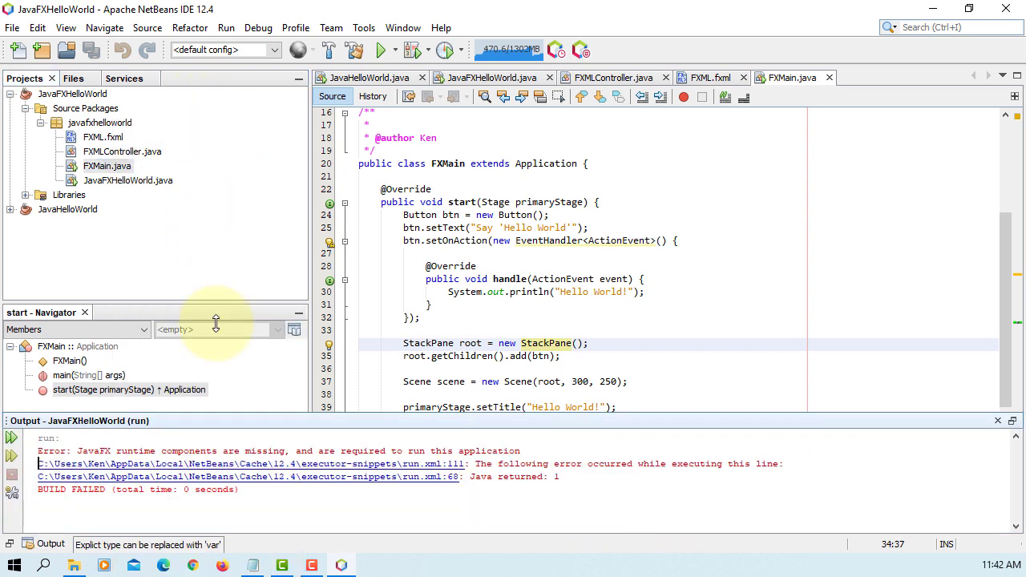
pyautogui.moveTo(38, 452); pyautogui.dragTo(569, 496)
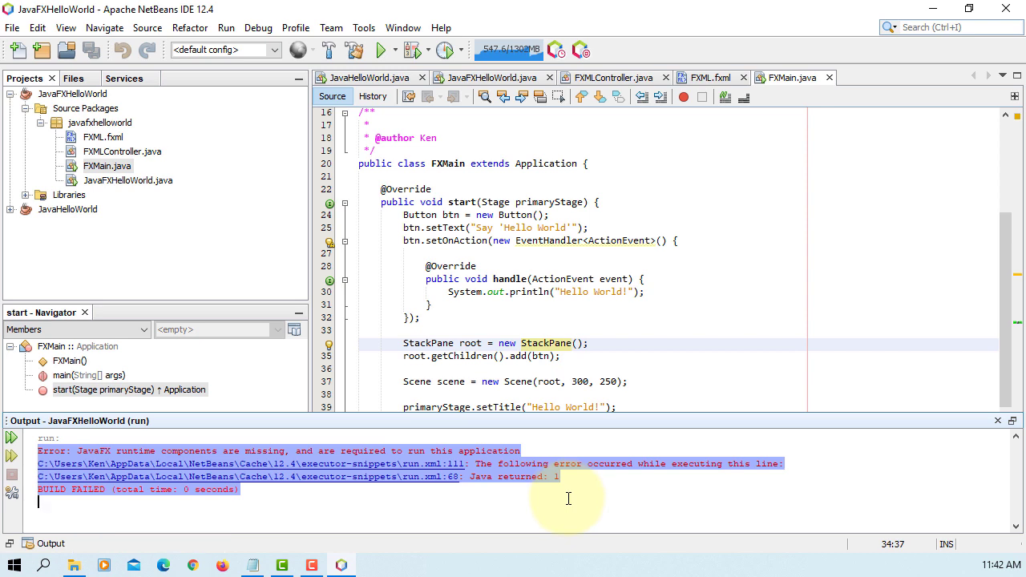
pyautogui.click(568, 498)
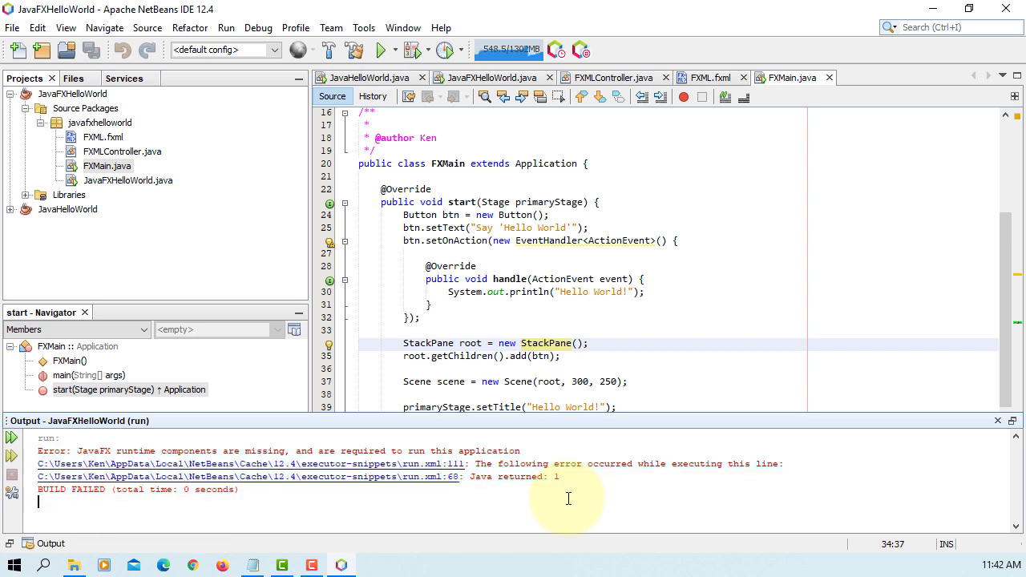
# Open the Run settings in the JavaFXHelloWorld project's properties.
pyautogui.click(162, 262)
pyautogui.rightClick(83, 94)
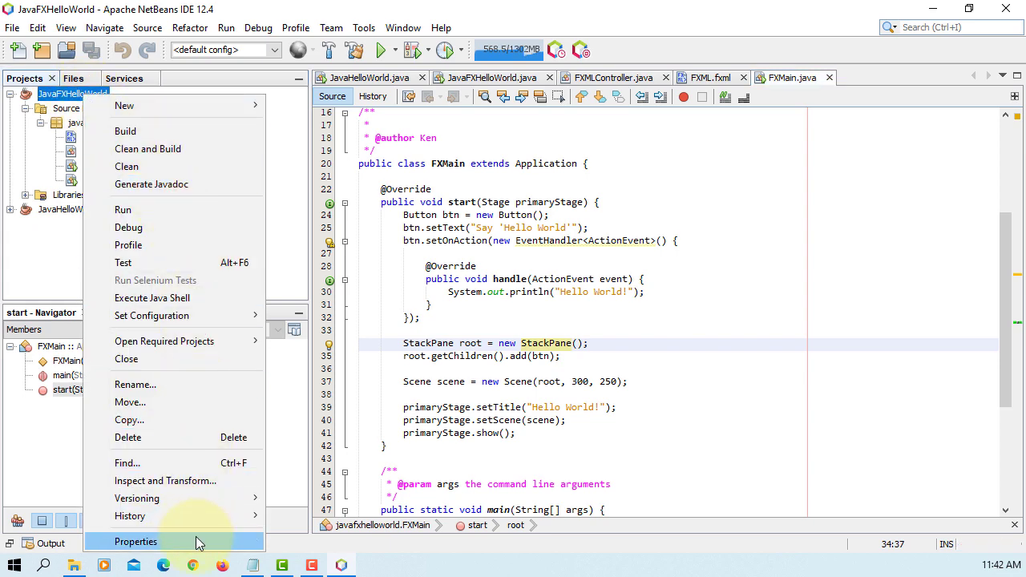
pyautogui.click(195, 541)
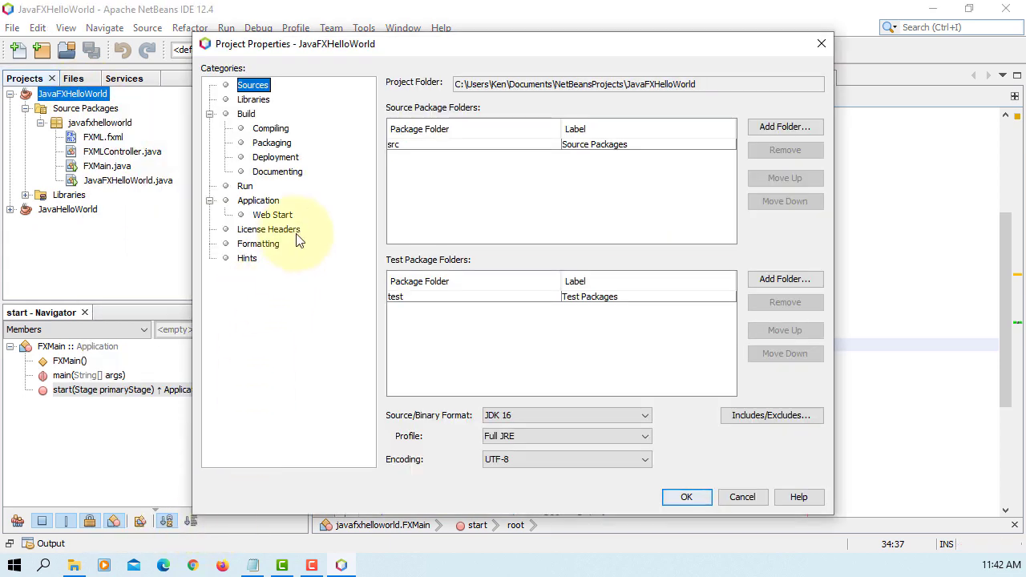
pyautogui.click(249, 186)
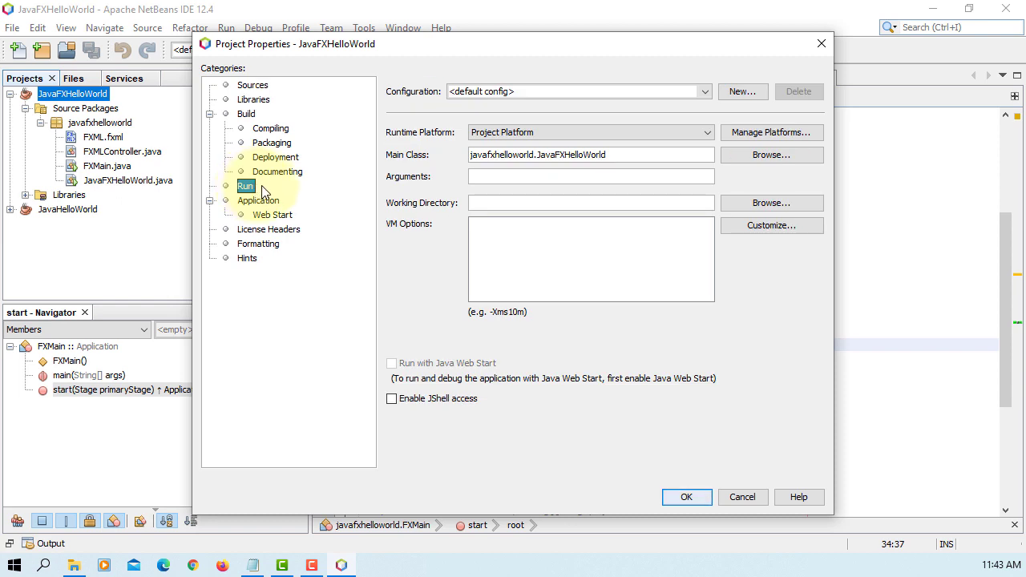
# Start the VM options with --module-path "" and copy the path of the javafx-sdk-16\lib folder under C:\Program Files\Java from File Explorer.
pyautogui.click(507, 233)
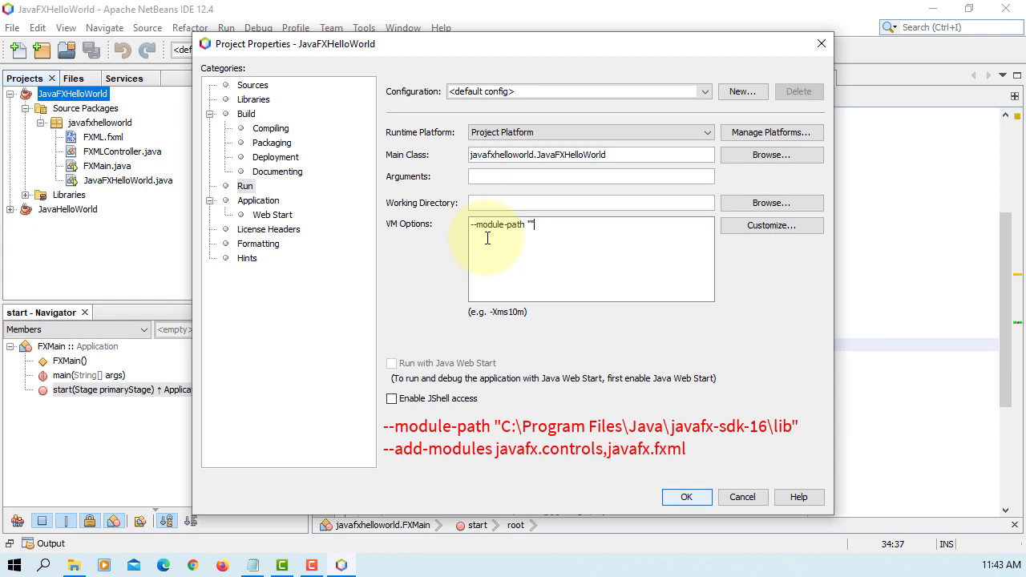
pyautogui.click(73, 566)
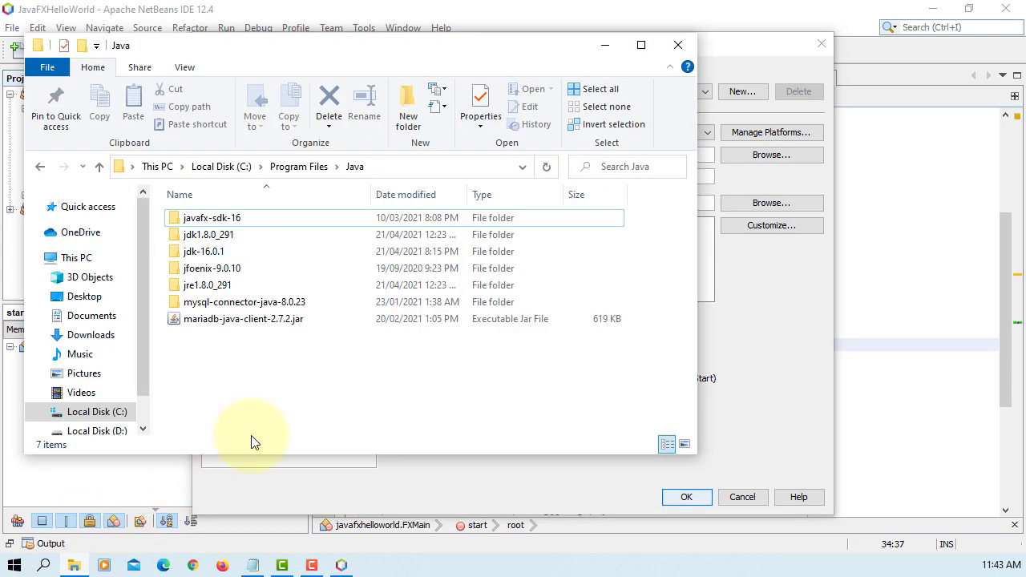
pyautogui.doubleClick(224, 222)
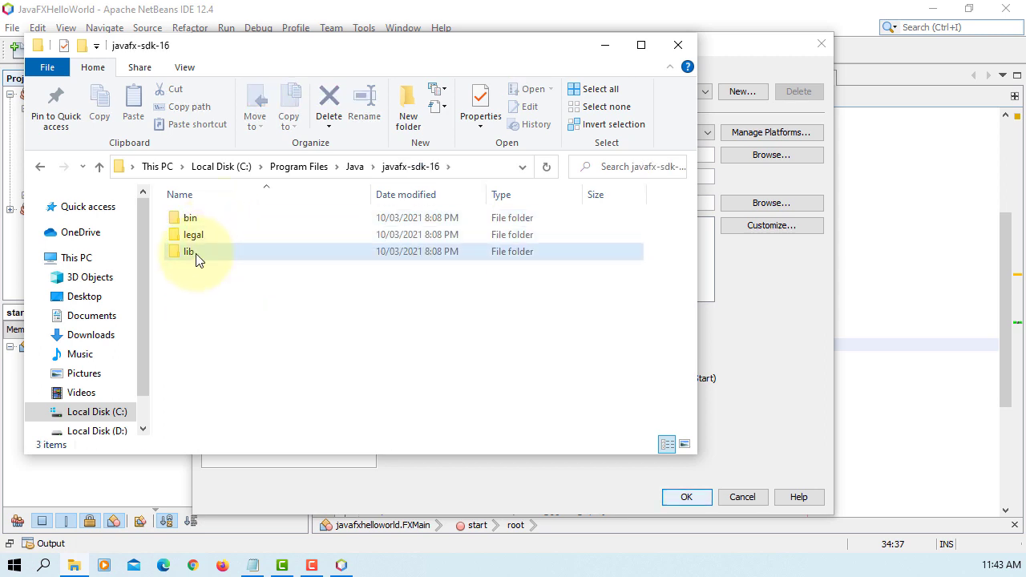
pyautogui.doubleClick(196, 253)
pyautogui.click(475, 170)
pyautogui.hotkey('ctrl', 'c')
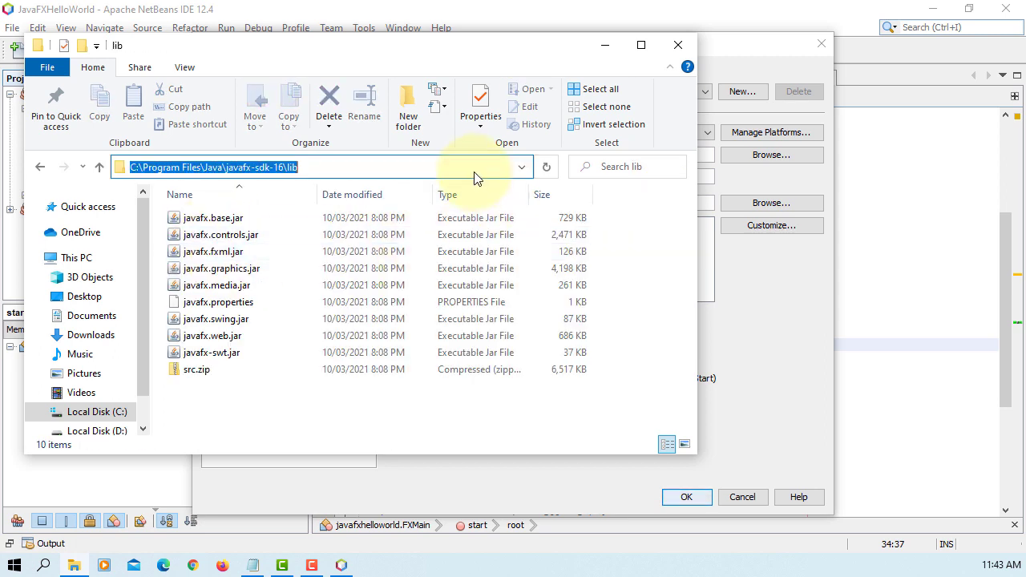
pyautogui.click(604, 44)
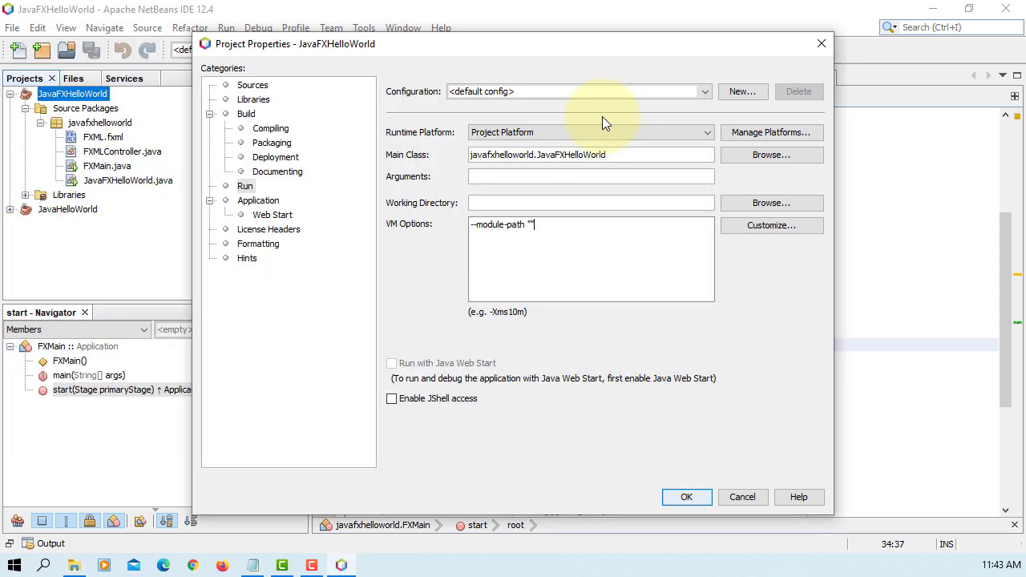
# Complete the VM options as --module-path "C:\Program Files\Java\javafx-sdk-16\lib" --add-modules javafx.controls,javafx.fxml and save the project properties.
pyautogui.click(614, 267)
pyautogui.hotkey('ctrl', 'v')
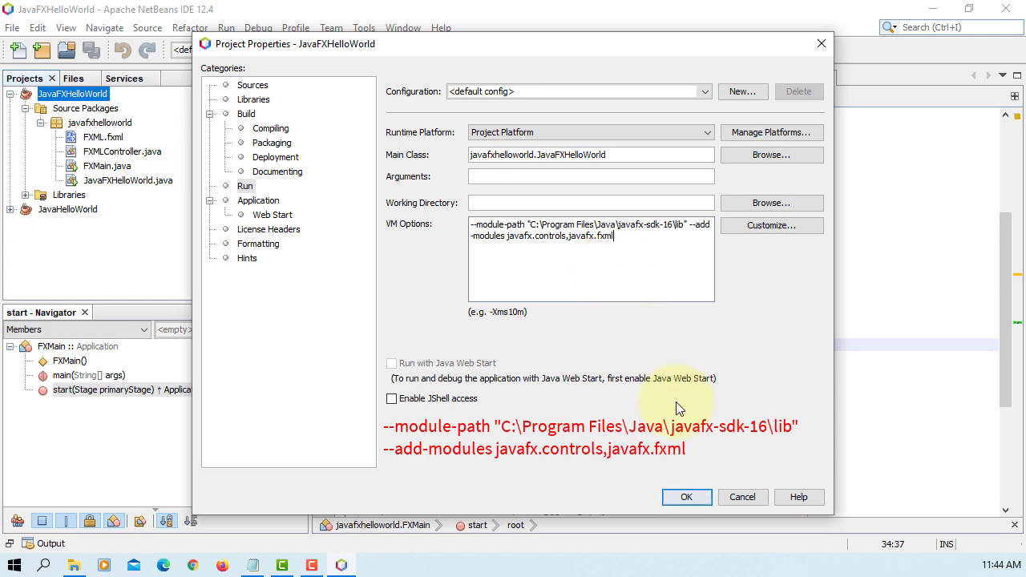
pyautogui.click(686, 496)
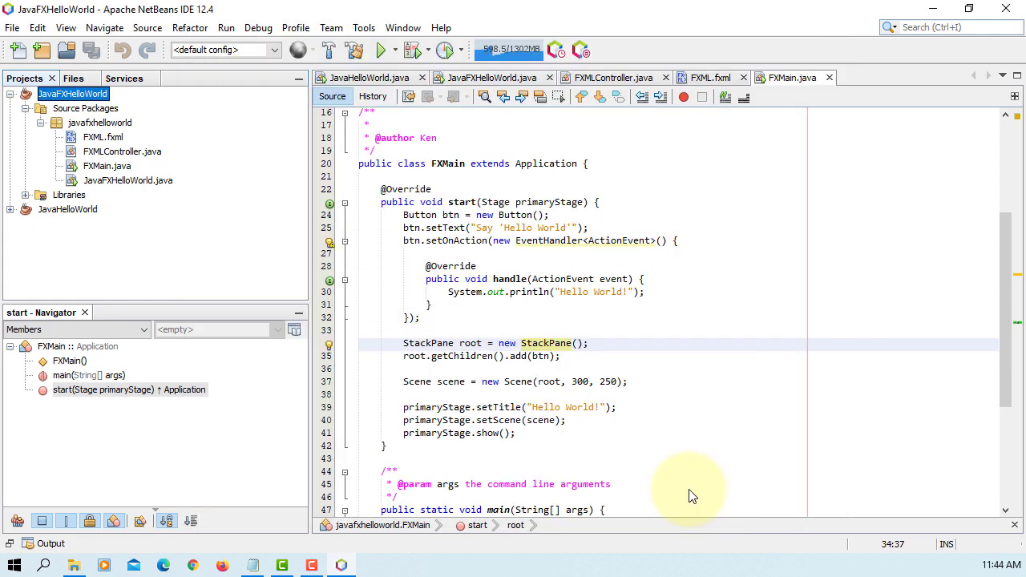
# Clean and build the JavaFXHelloWorld project with the new VM options.
pyautogui.click(86, 98)
pyautogui.rightClick(86, 98)
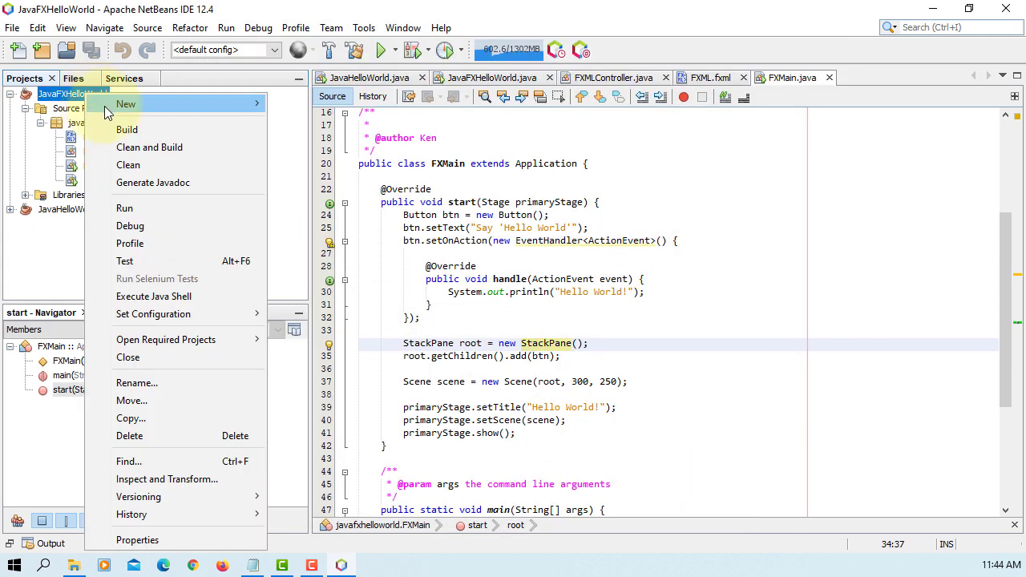
pyautogui.click(157, 148)
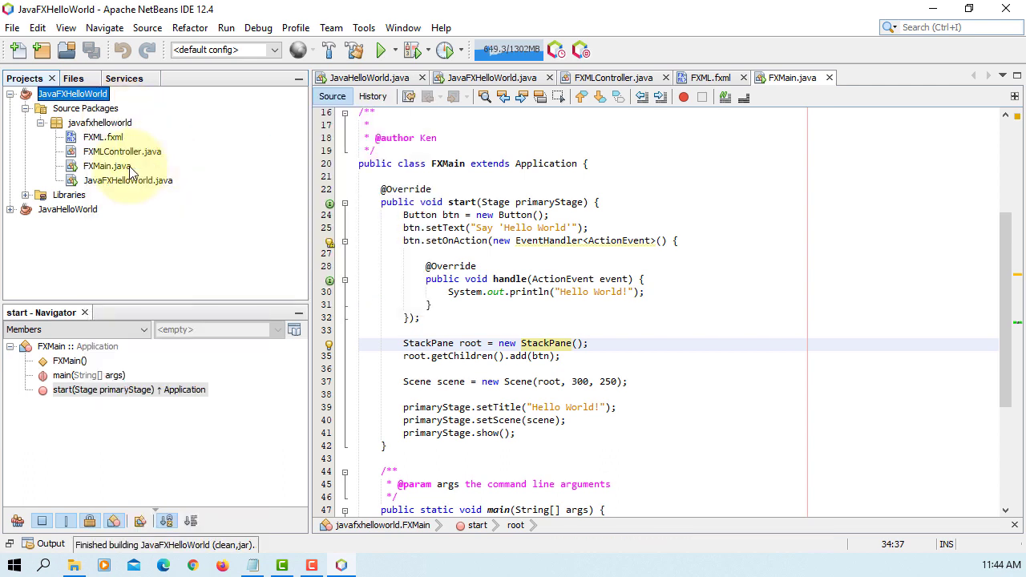
# Run the FXMain.java file on its own and examine the module error in the run output.
pyautogui.rightClick(129, 166)
pyautogui.click(235, 244)
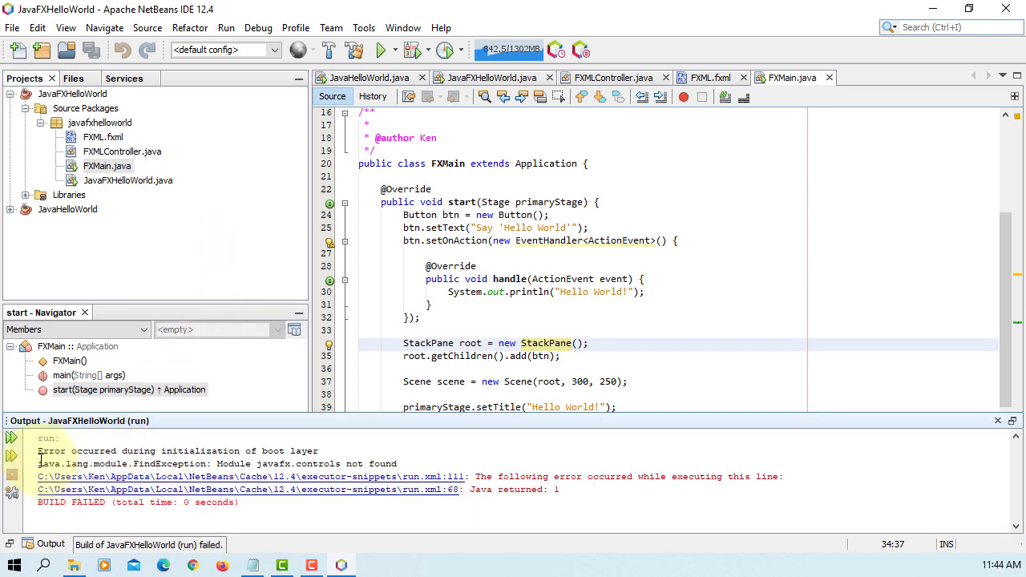
pyautogui.moveTo(38, 463); pyautogui.dragTo(412, 465)
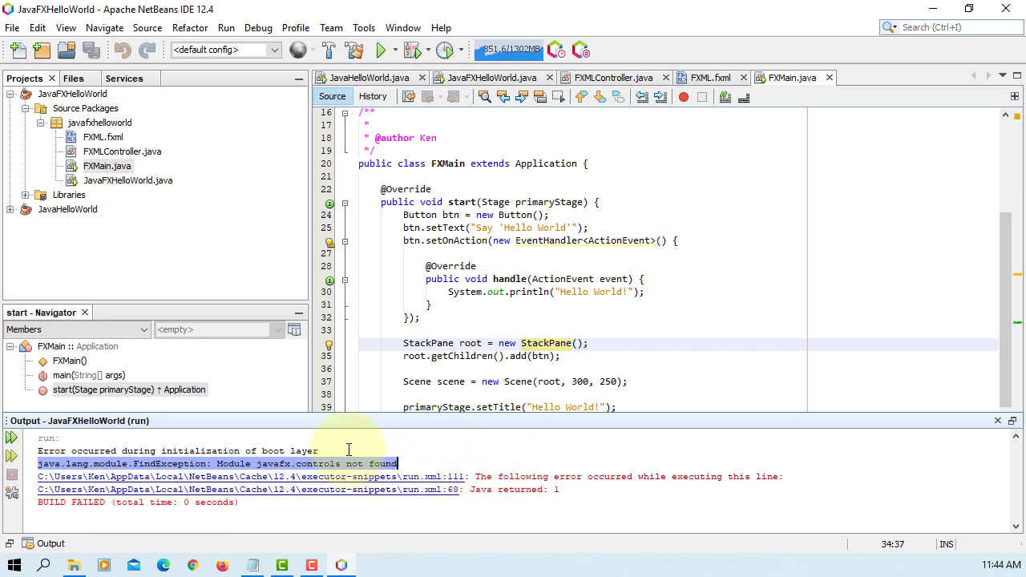
pyautogui.moveTo(319, 450); pyautogui.dragTo(398, 447)
pyautogui.click(68, 451)
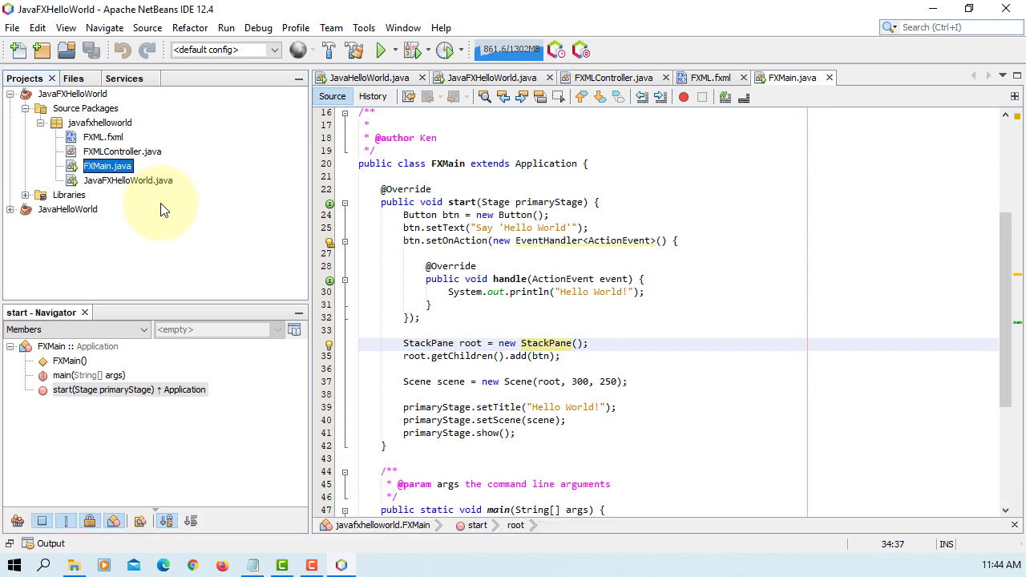
# Switch the JavaFXHelloWorld project to the JavaFX deployment model, using the existing FXMain application class.
pyautogui.rightClick(100, 95)
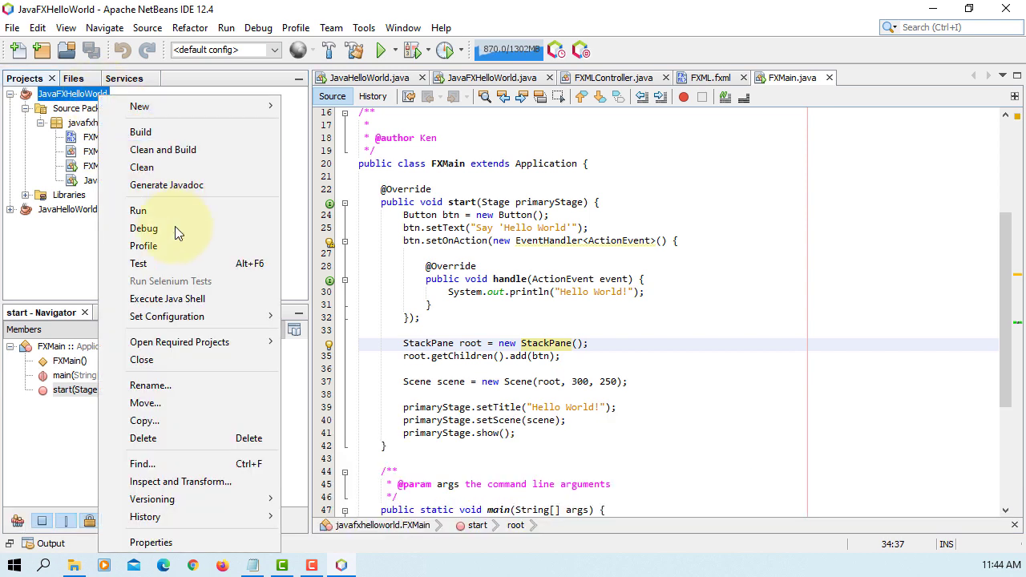
pyautogui.click(202, 546)
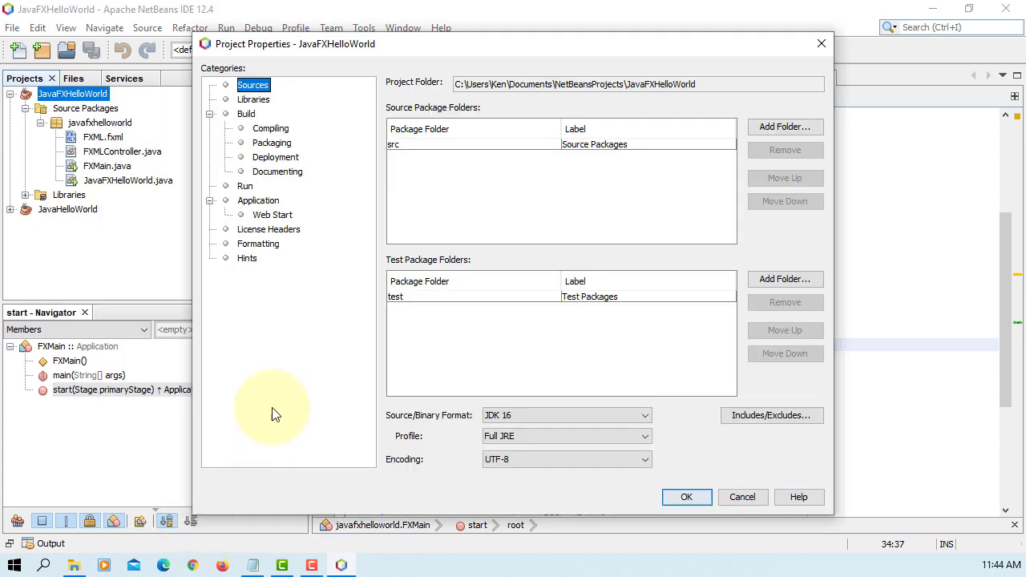
pyautogui.click(276, 157)
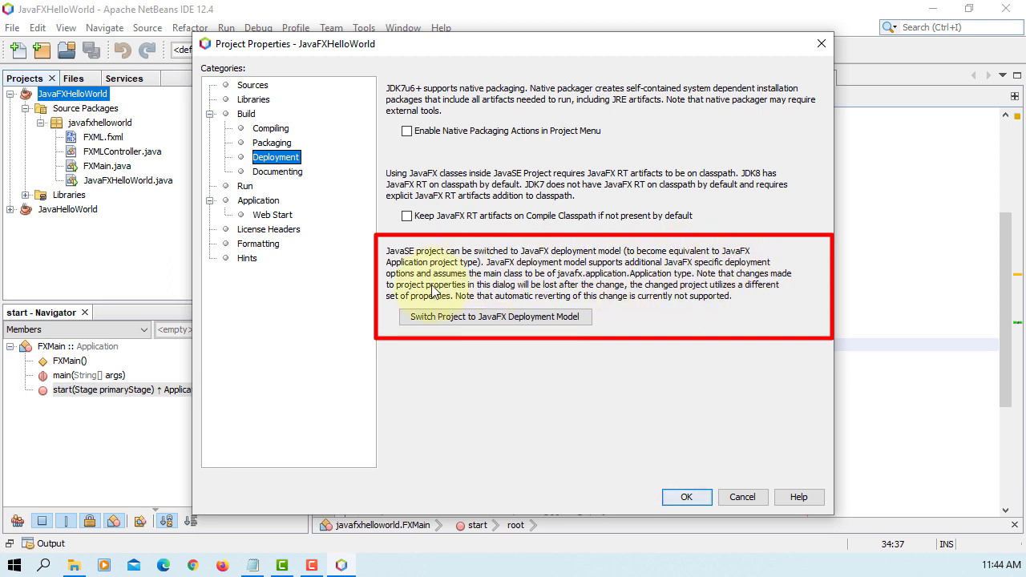
pyautogui.click(535, 324)
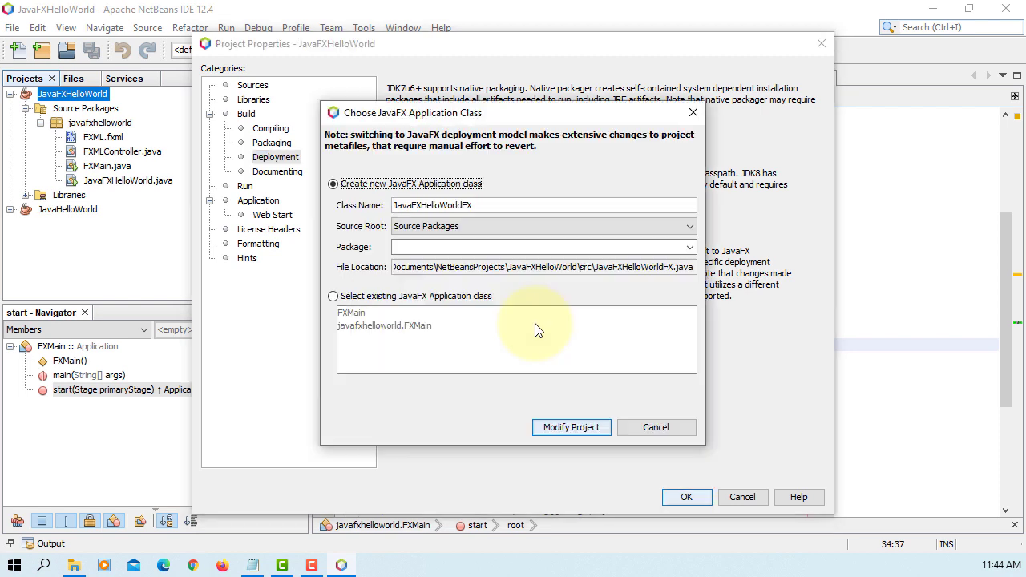
pyautogui.click(333, 298)
pyautogui.click(350, 315)
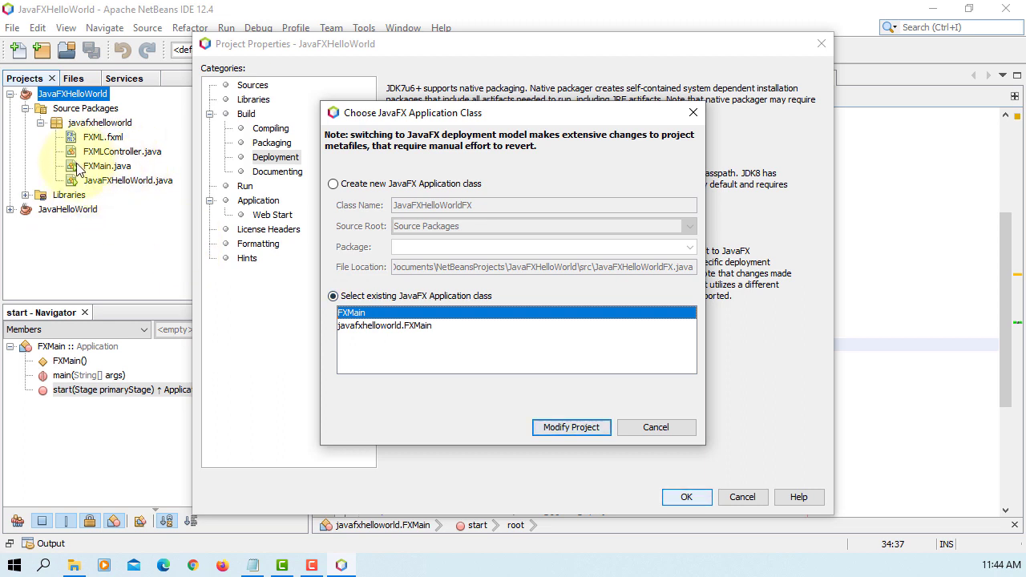
pyautogui.click(568, 426)
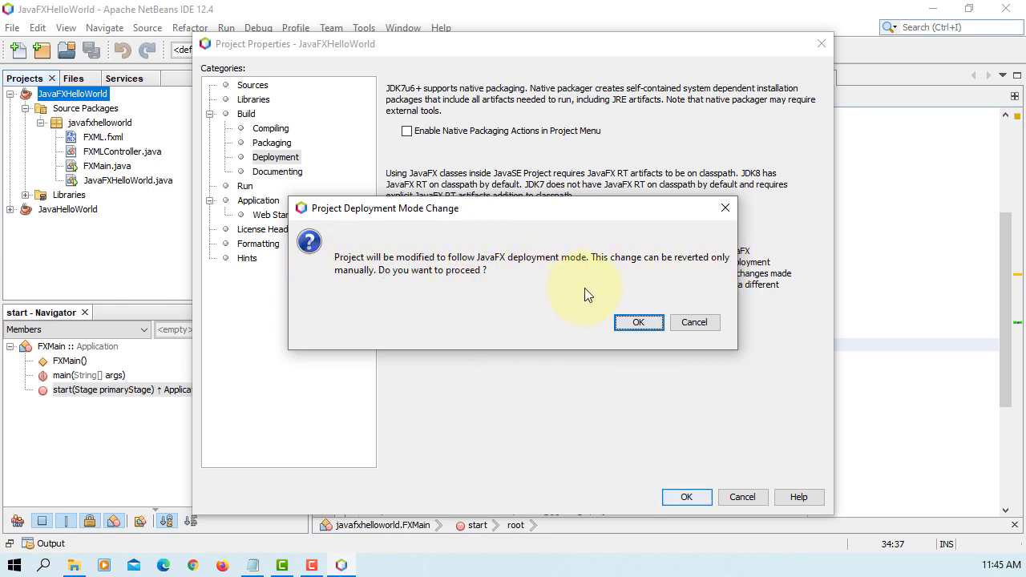
pyautogui.click(640, 324)
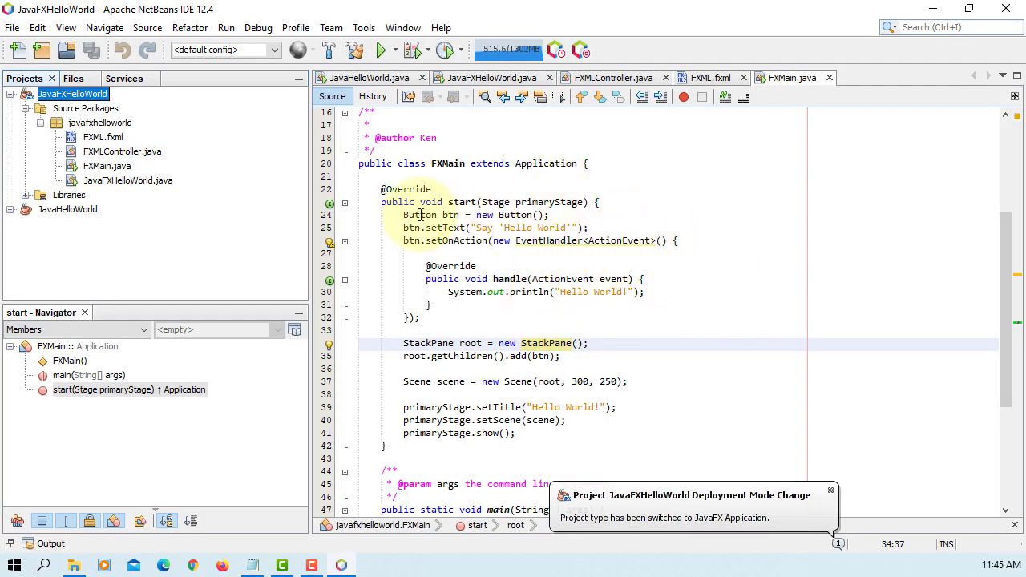
# Clean and build the JavaFXHelloWorld project in JavaFX deployment mode and examine the errors in the build output.
pyautogui.rightClick(97, 94)
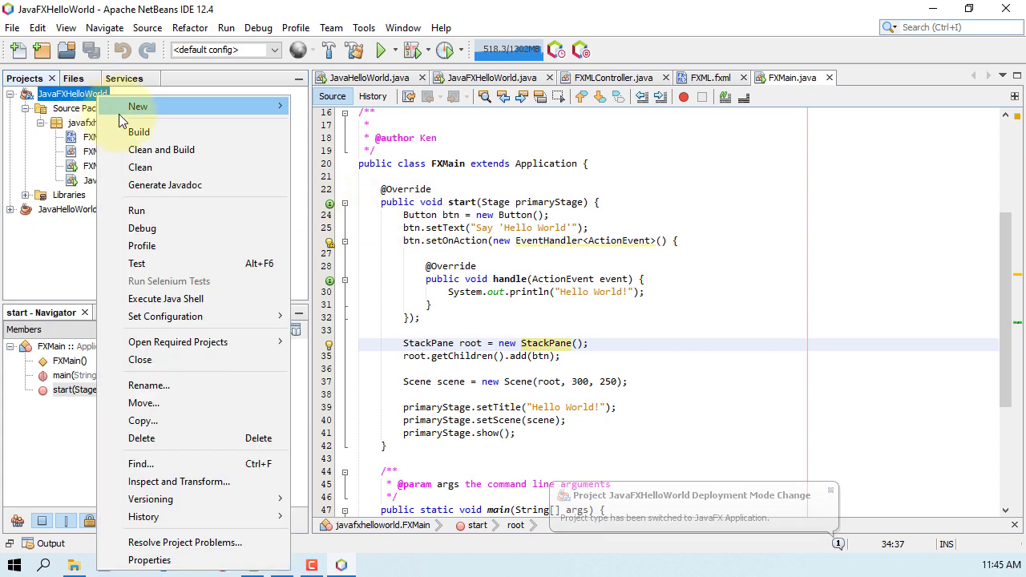
pyautogui.click(159, 152)
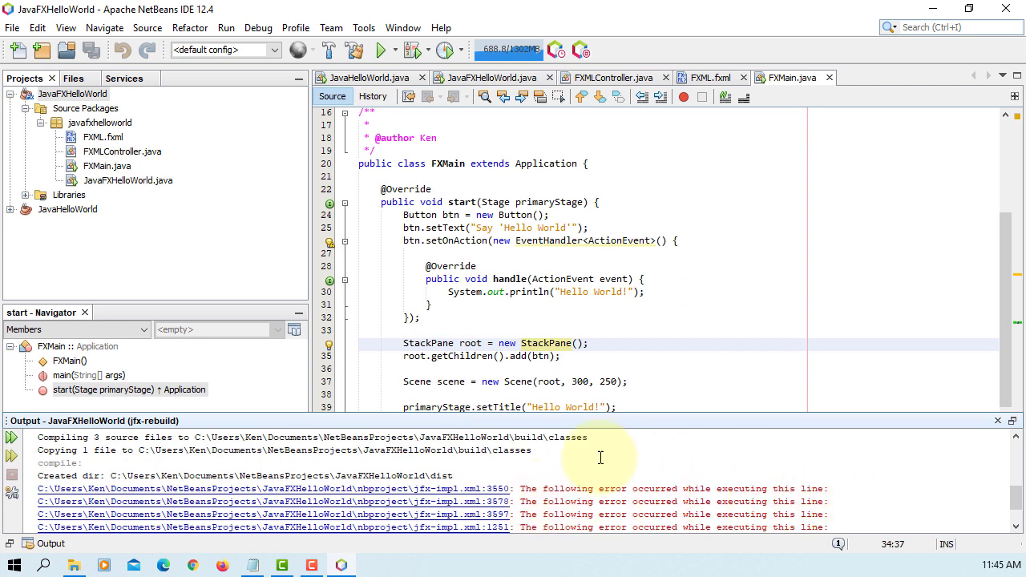
pyautogui.scroll(-1, 597, 468)
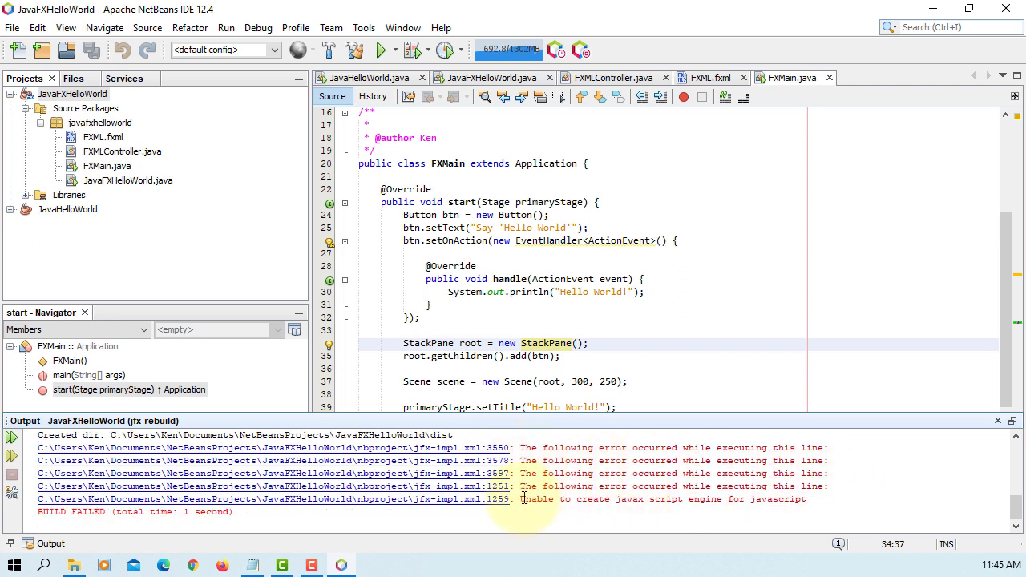
pyautogui.moveTo(525, 499); pyautogui.dragTo(808, 501)
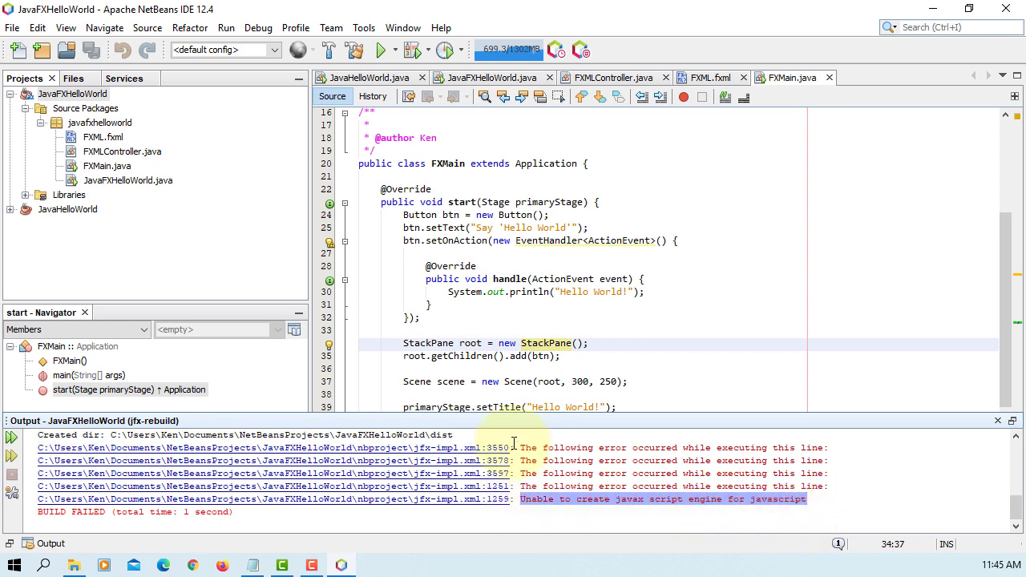
# Turn off Build JAR after Compiling in the JavaFXHelloWorld project's Packaging settings and save the properties.
pyautogui.rightClick(98, 96)
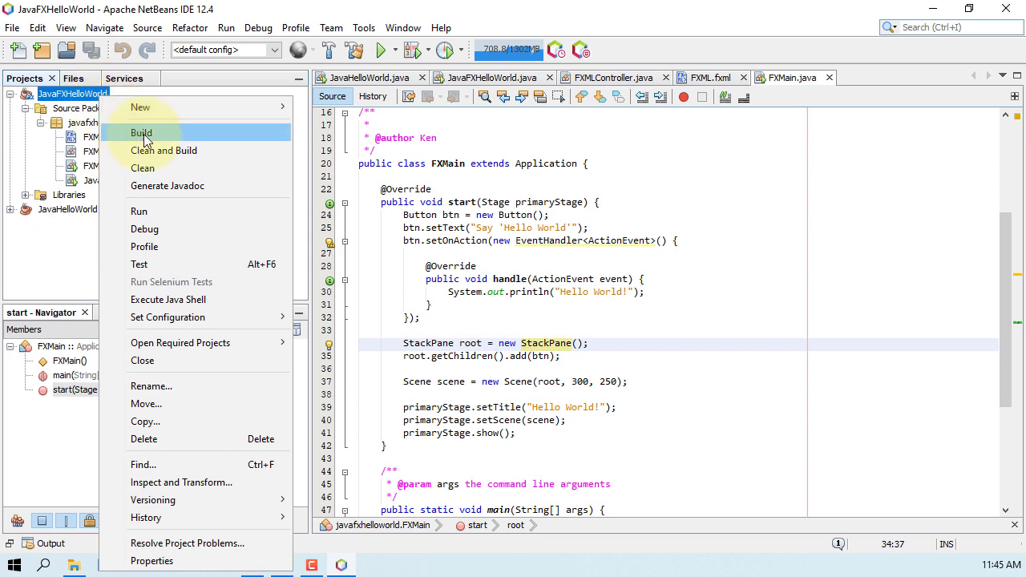
pyautogui.click(265, 562)
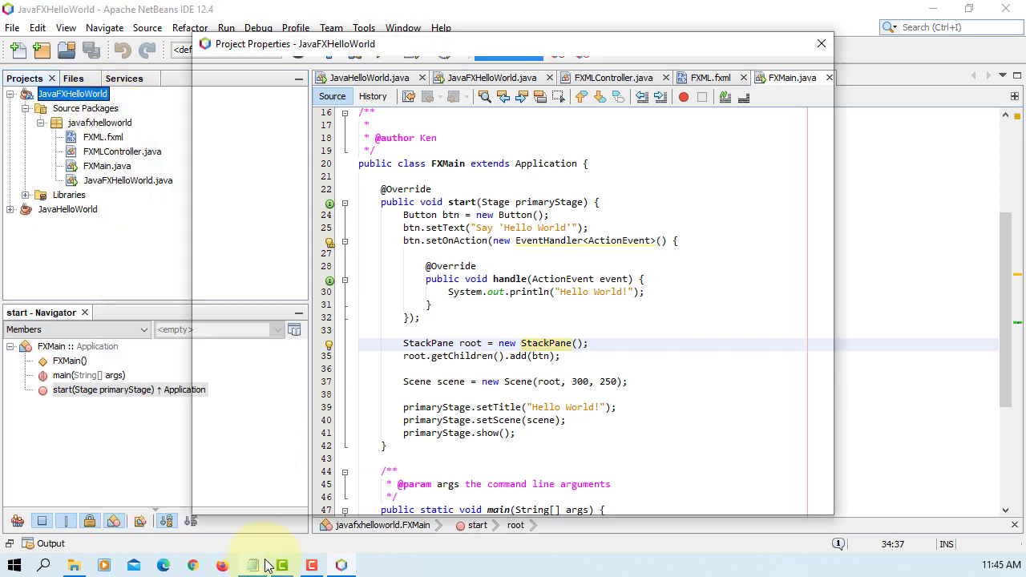
pyautogui.click(249, 116)
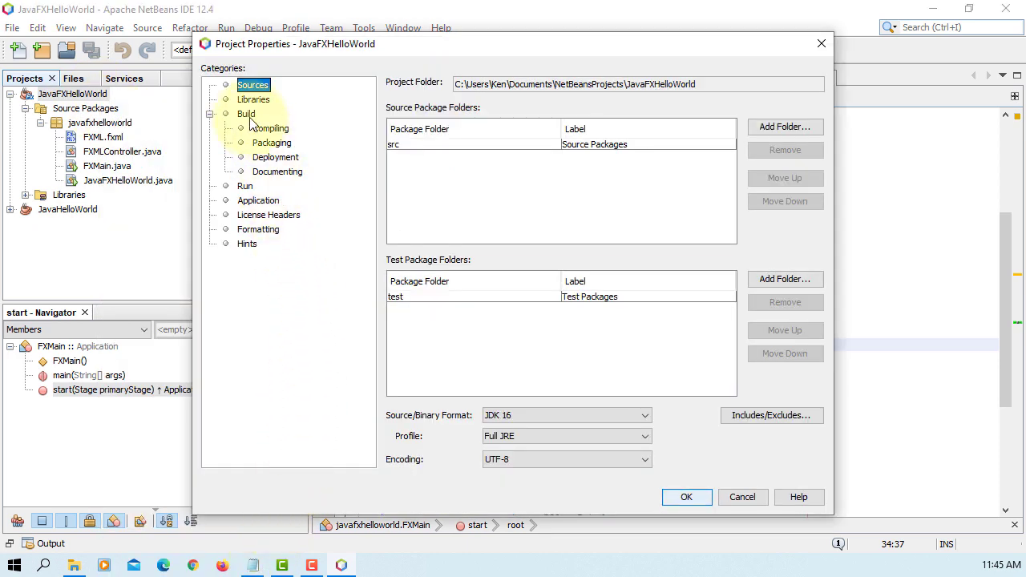
pyautogui.click(264, 130)
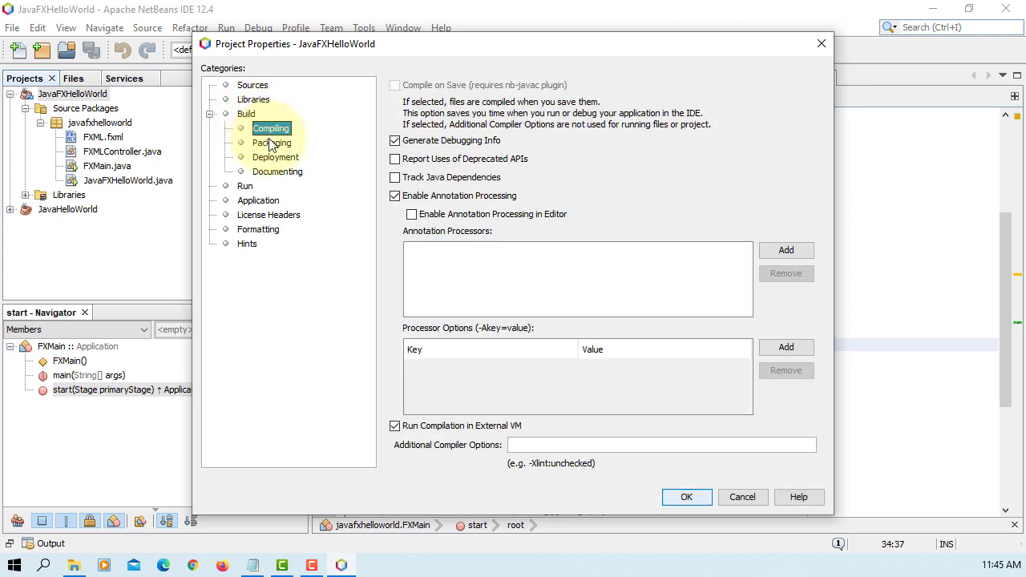
pyautogui.click(271, 143)
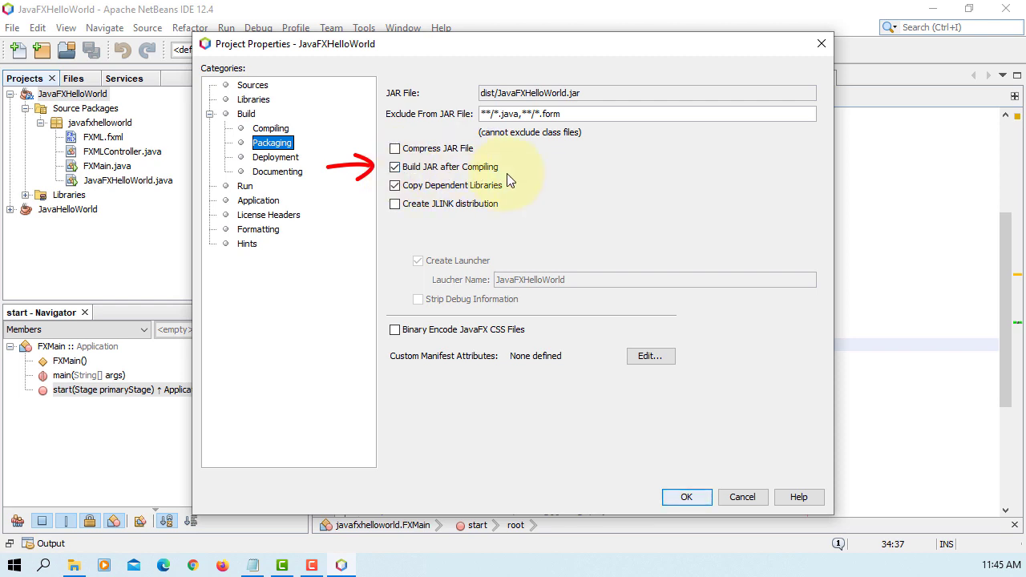
pyautogui.click(396, 168)
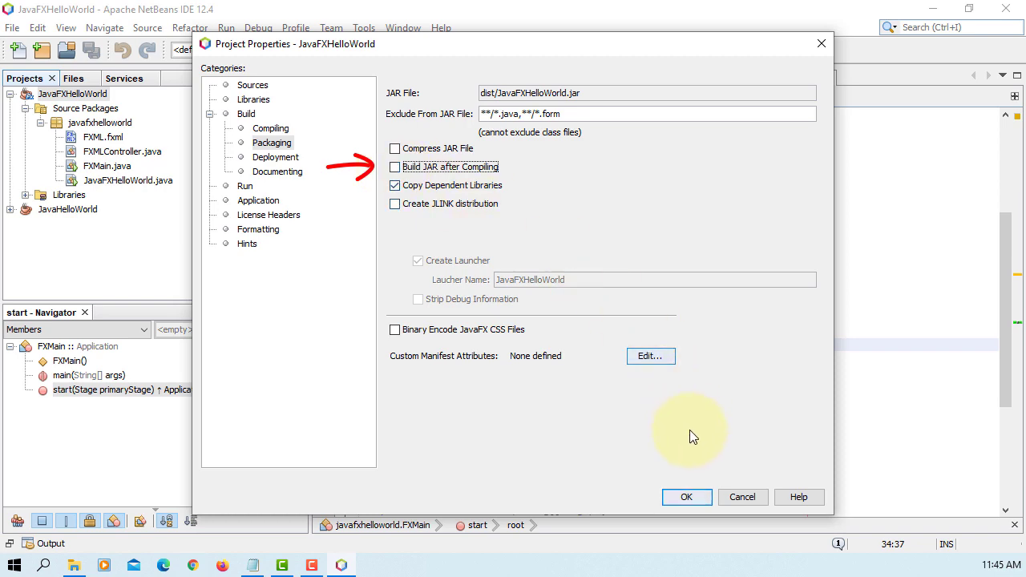
pyautogui.click(686, 497)
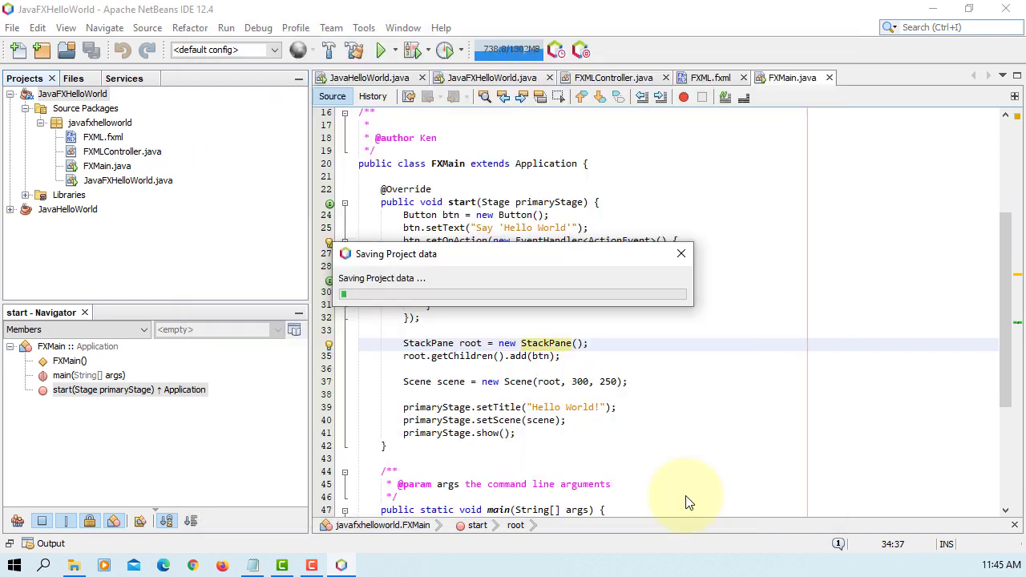
# Clean and build the JavaFXHelloWorld project without JAR building and check the result in the build output.
pyautogui.rightClick(94, 94)
pyautogui.click(167, 148)
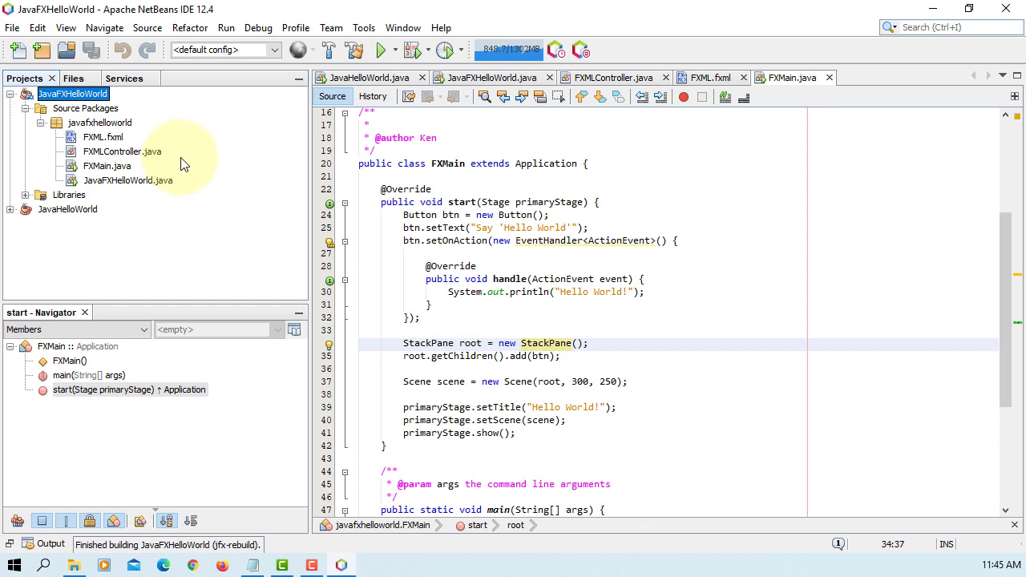
pyautogui.click(67, 546)
pyautogui.moveTo(258, 511); pyautogui.dragTo(30, 513)
pyautogui.click(489, 335)
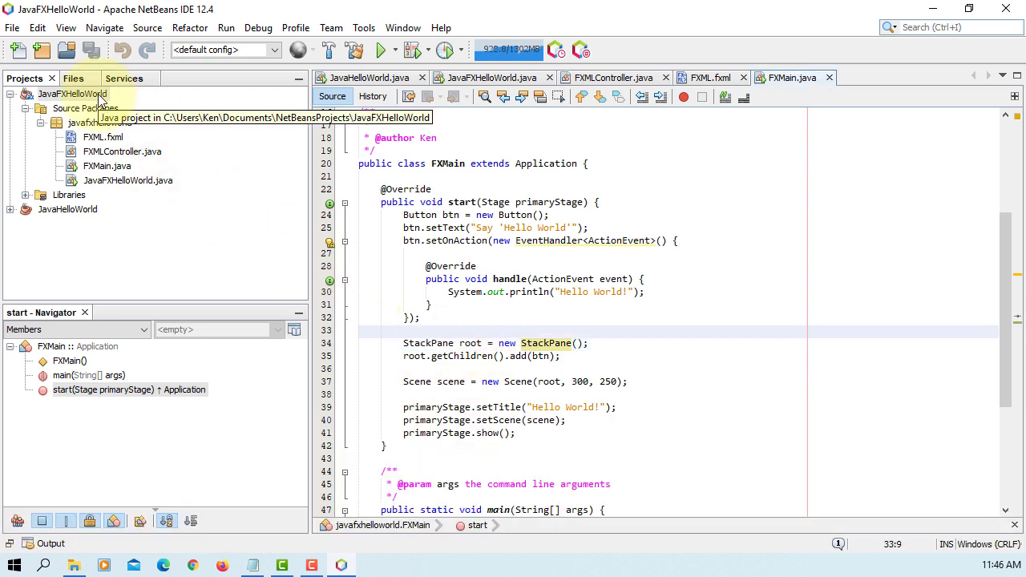
# Run the JavaFXHelloWorld project and examine the script engine error in the run output.
pyautogui.click(394, 50)
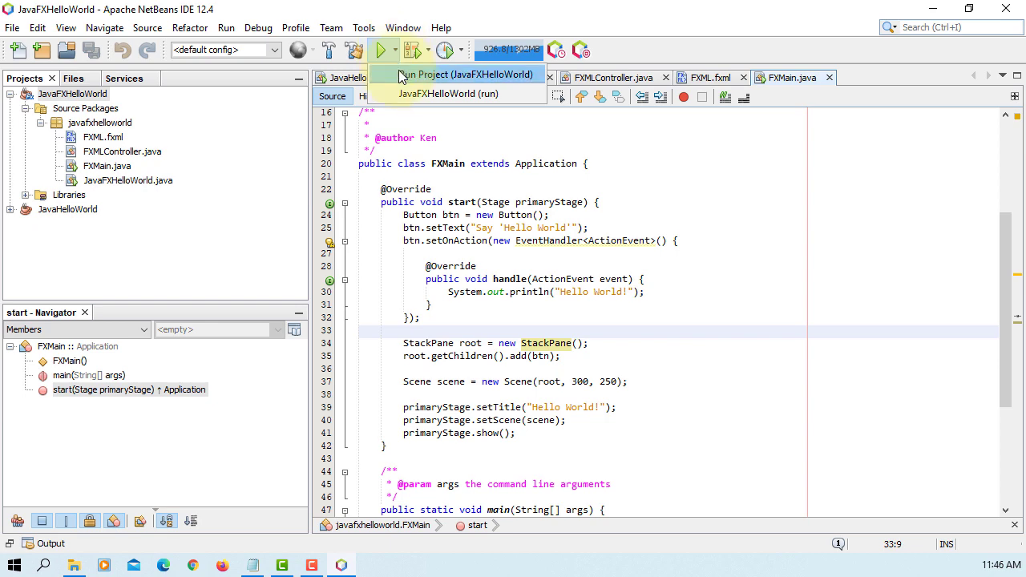
pyautogui.click(402, 74)
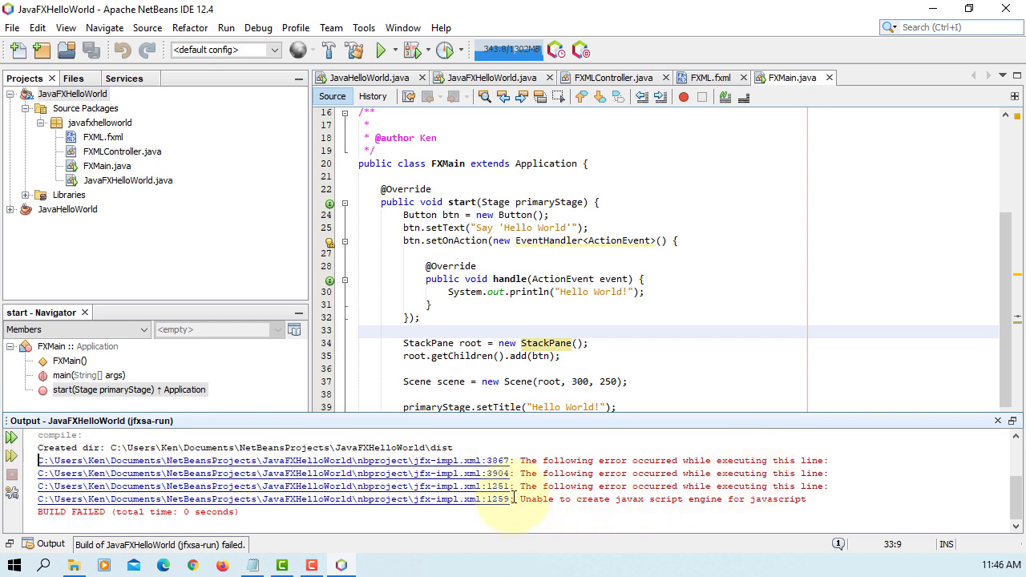
pyautogui.moveTo(519, 499); pyautogui.dragTo(810, 499)
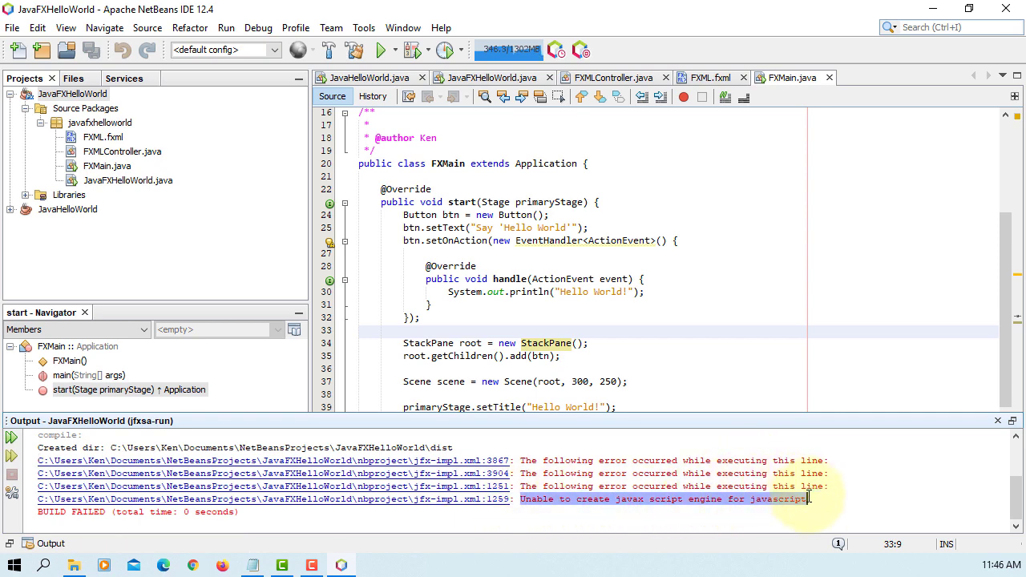
# Examine the compile stage and error lines in the JavaFXHelloWorld run output, and return to the FXMain.java code.
pyautogui.scroll(2, 819, 502)
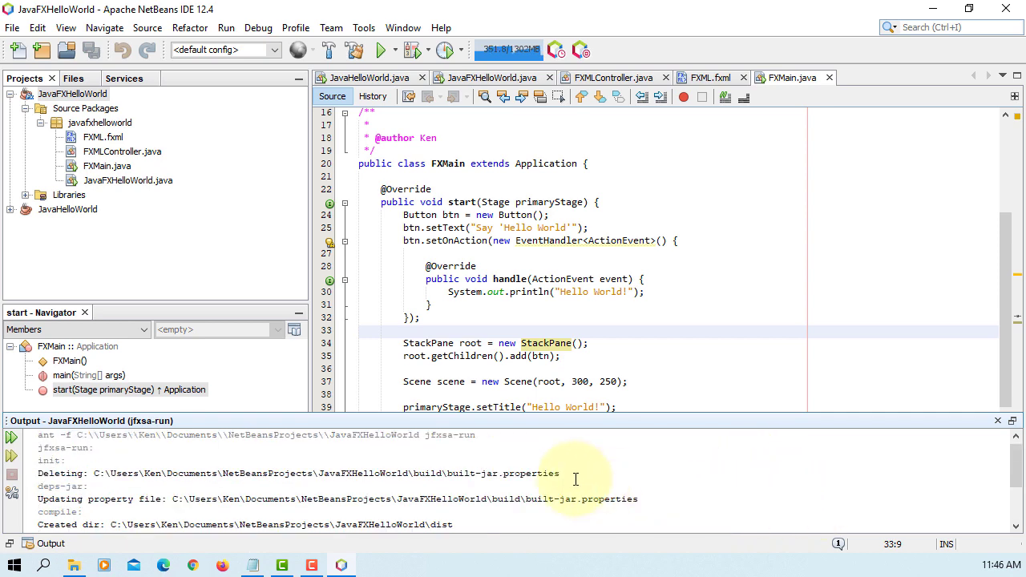
pyautogui.scroll(-1, 575, 479)
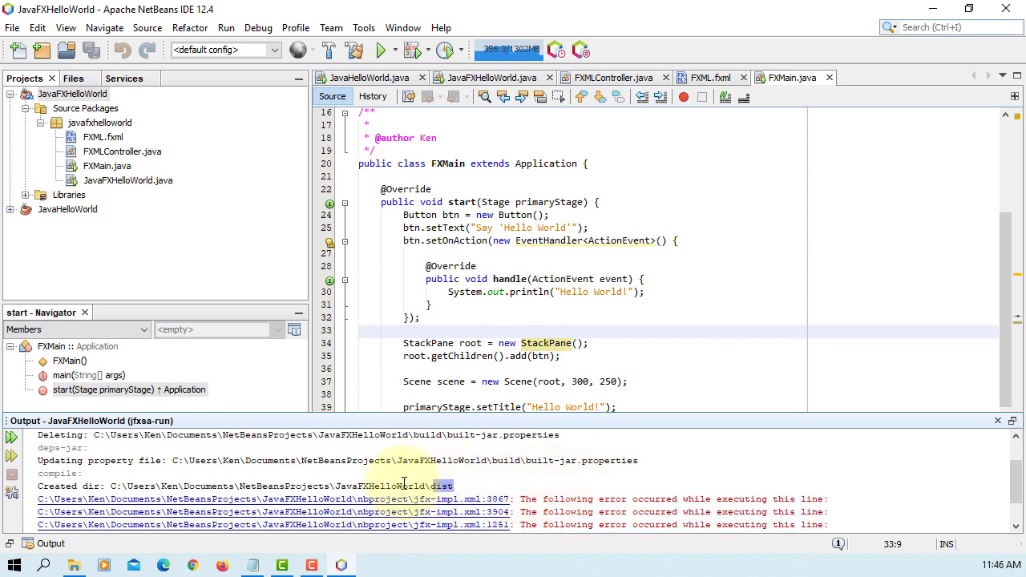
pyautogui.moveTo(456, 486); pyautogui.dragTo(39, 473)
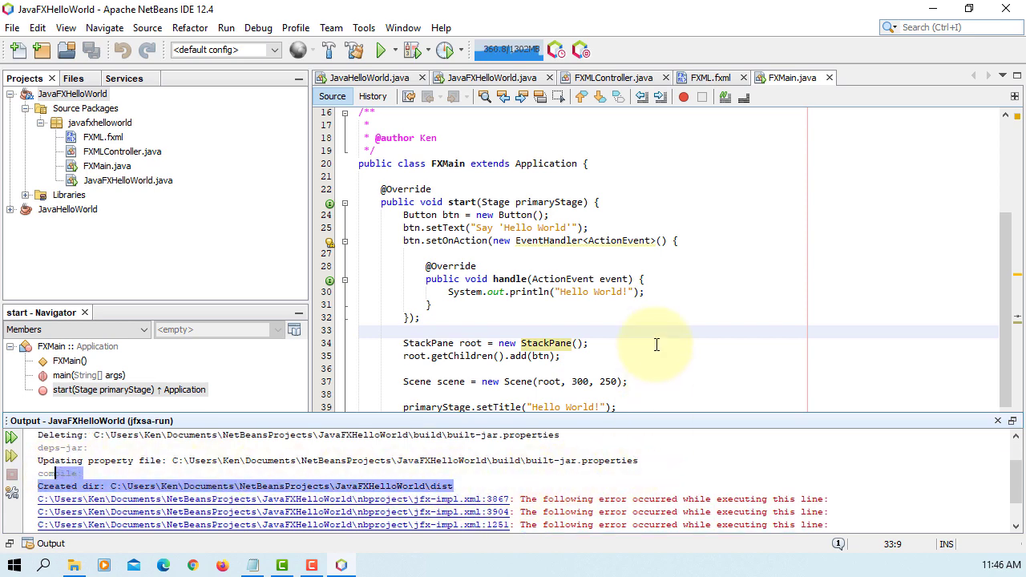
pyautogui.click(655, 498)
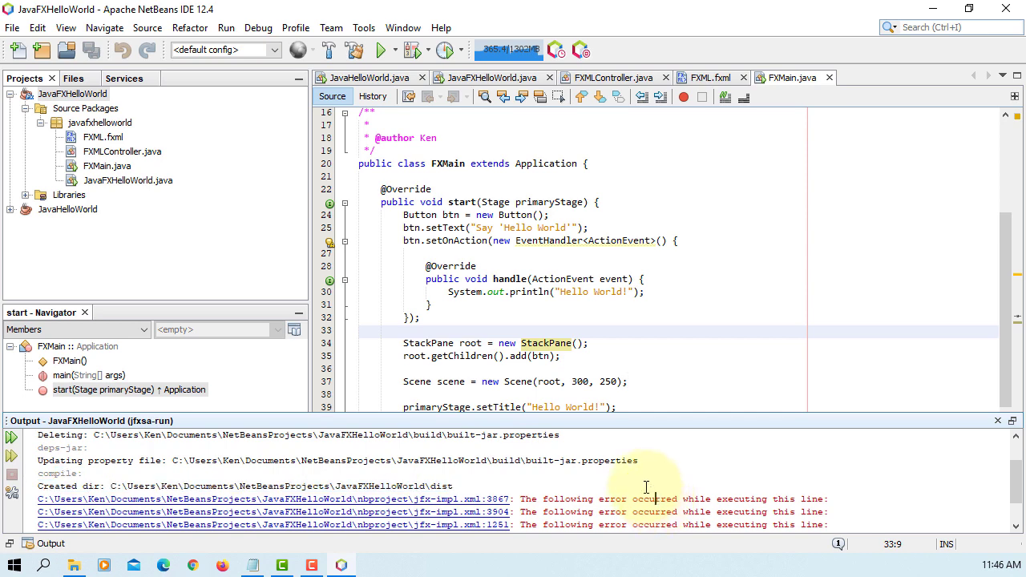
pyautogui.click(578, 329)
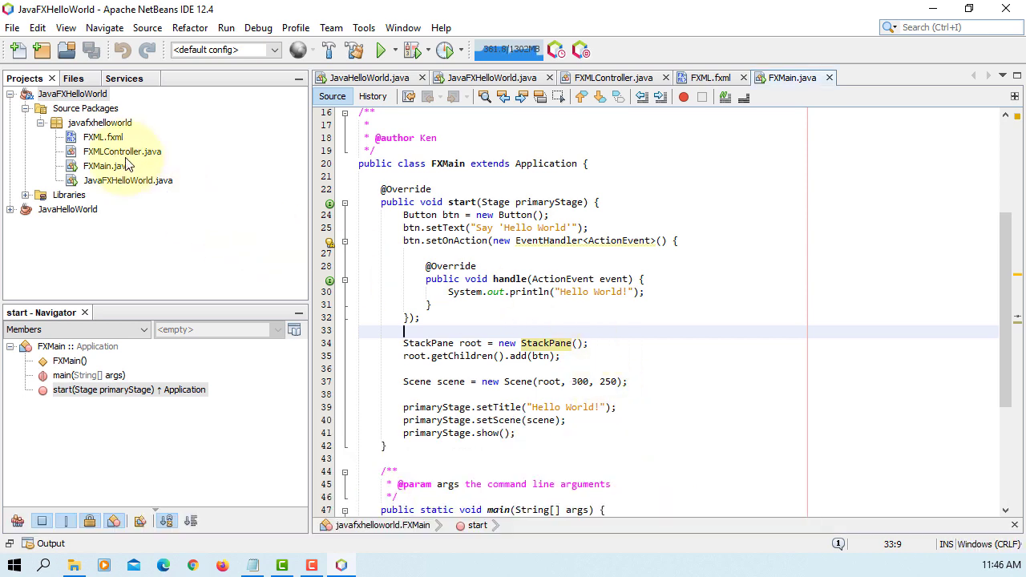
# Run FXMain.java as a single file, test its Say 'Hello World' button, and close the application window and run output.
pyautogui.rightClick(115, 166)
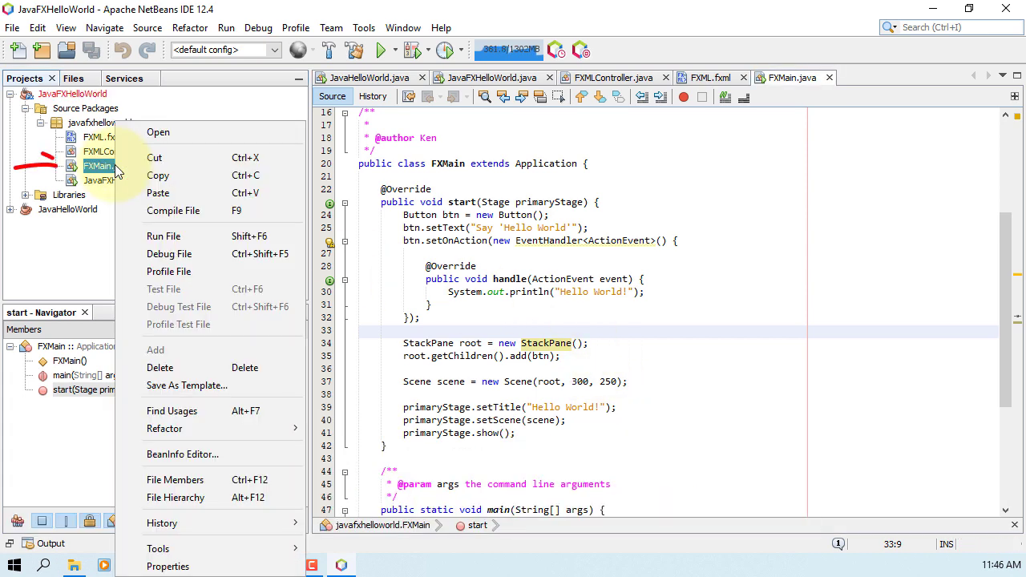
pyautogui.click(180, 236)
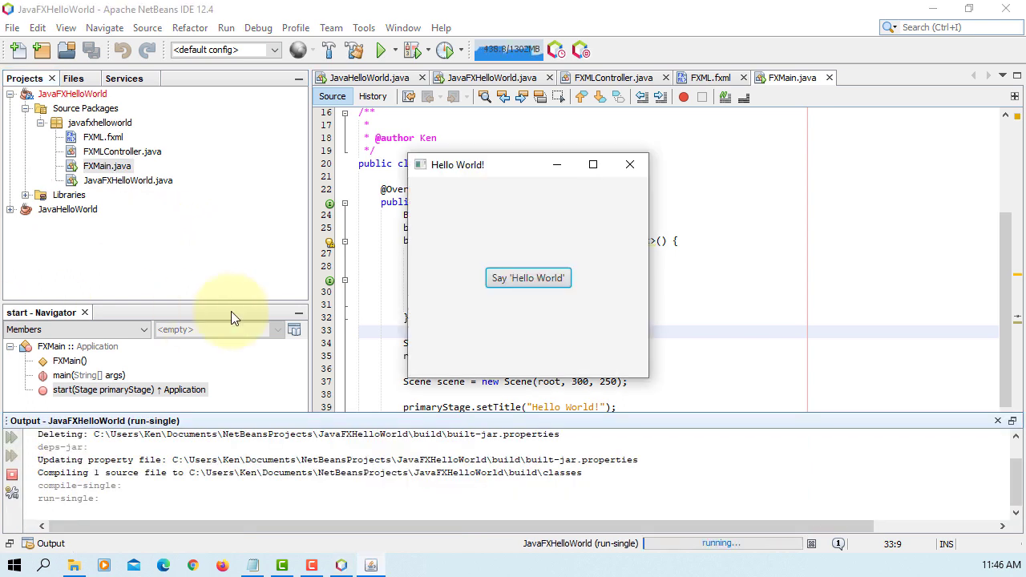
pyautogui.click(544, 283)
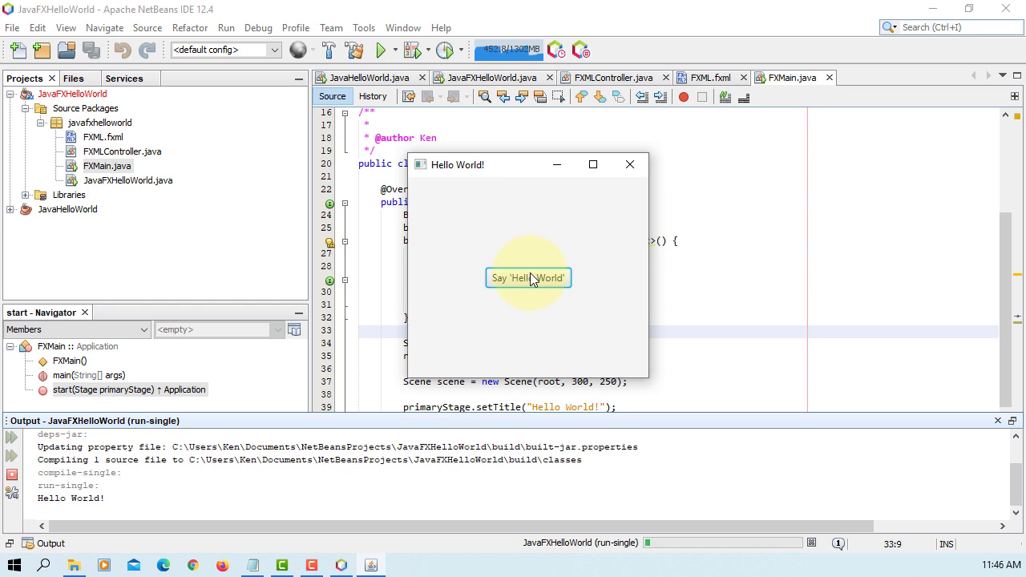
pyautogui.click(629, 168)
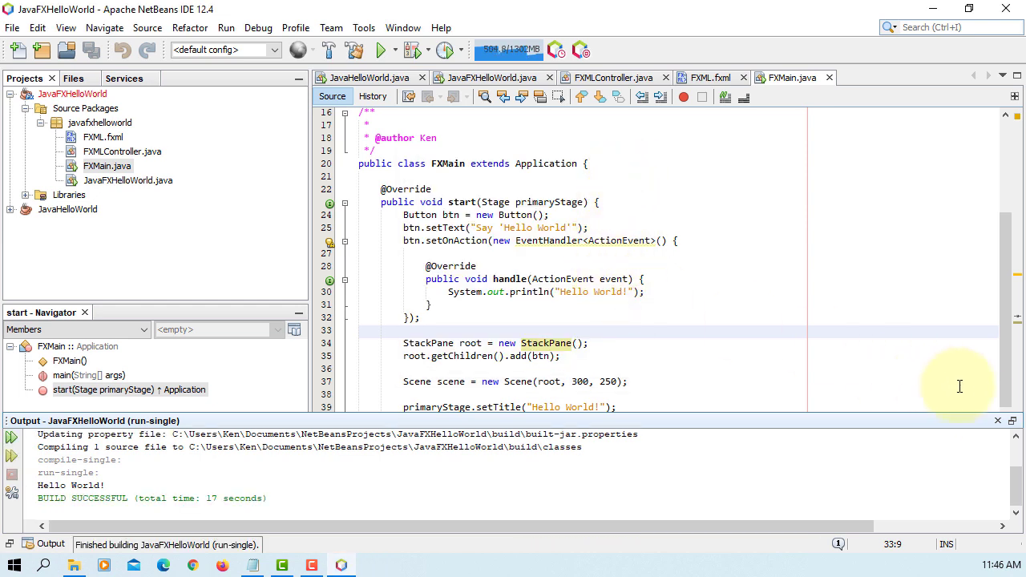
pyautogui.click(997, 421)
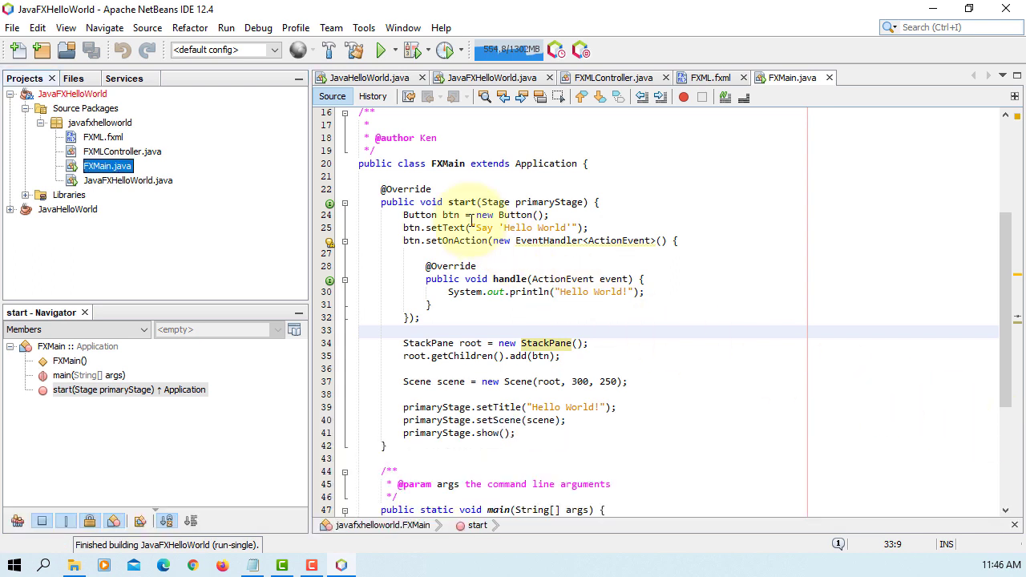
# Check the Scene Builder Home setting in the IDE's JavaFX options and leave the options without changes.
pyautogui.click(363, 28)
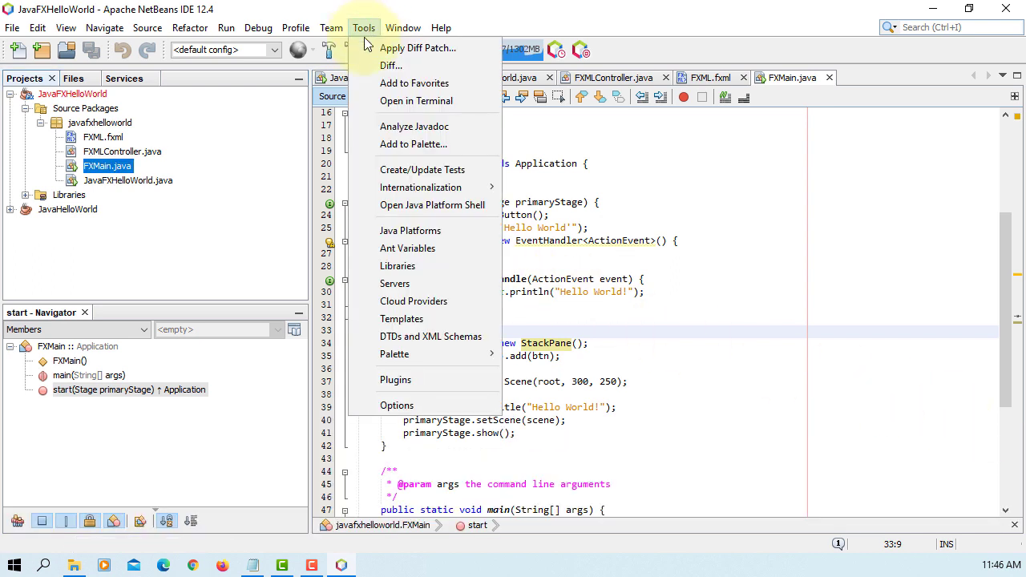
pyautogui.click(428, 405)
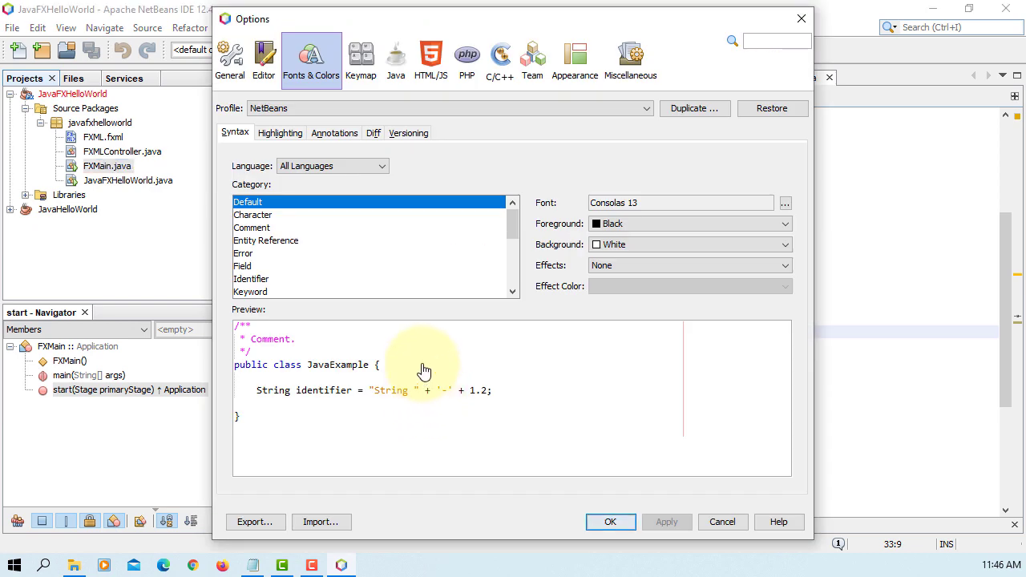
pyautogui.click(394, 81)
pyautogui.click(426, 112)
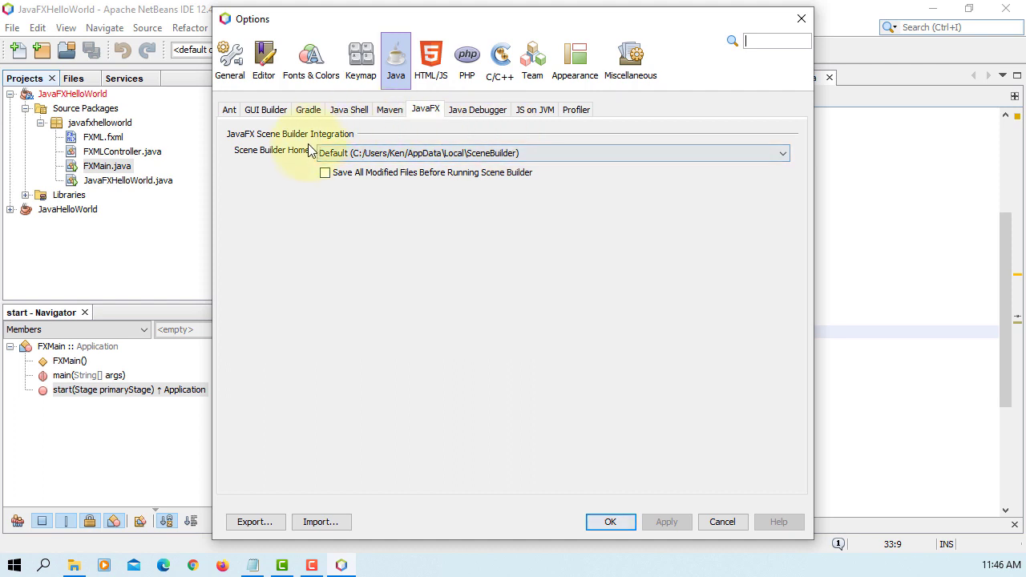
pyautogui.click(782, 156)
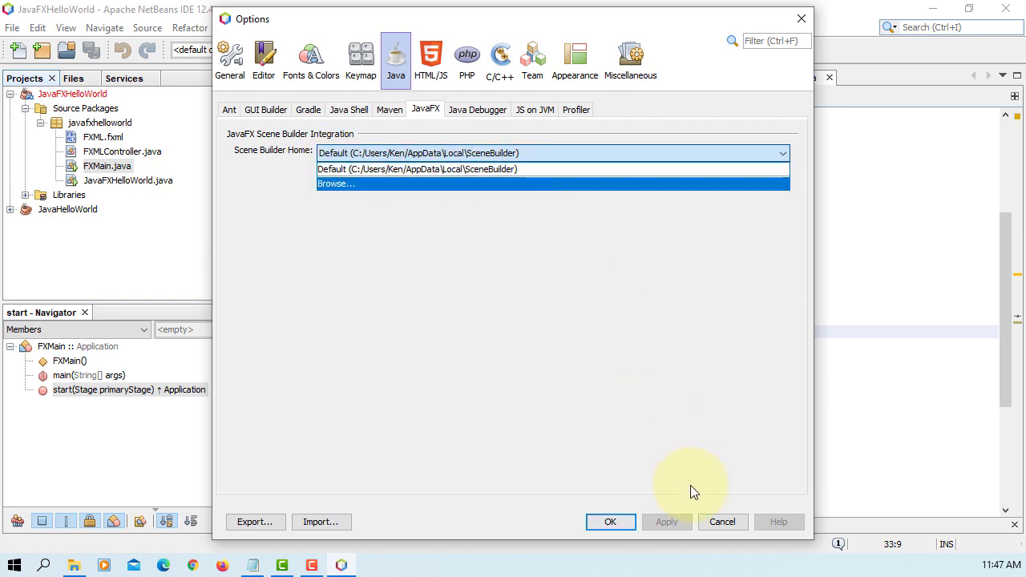
pyautogui.click(718, 523)
pyautogui.click(718, 523)
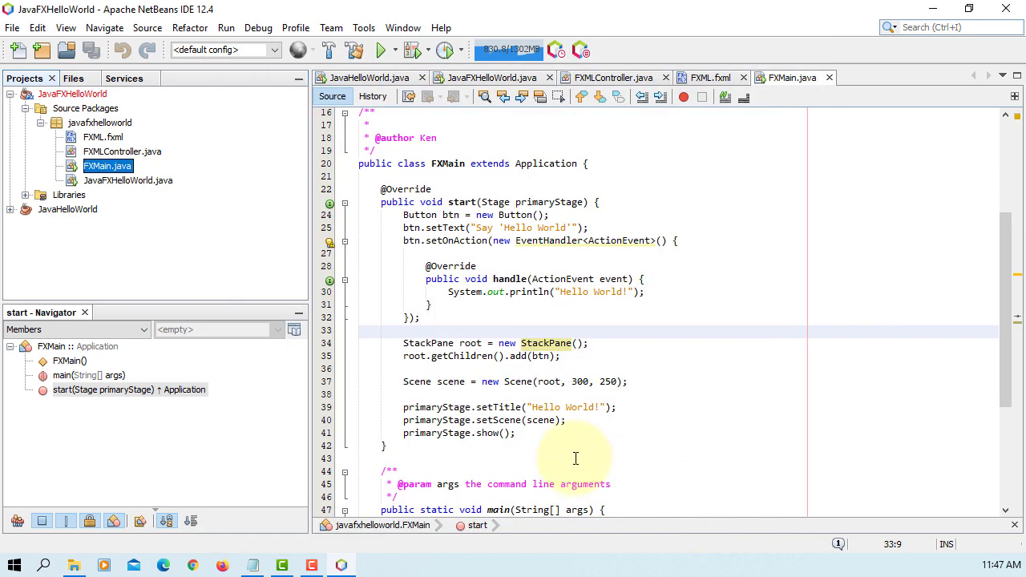
# Open FXML.fxml in Scene Builder and place a Button control on the AnchorPane at about X 186, Y 119.
pyautogui.click(119, 140)
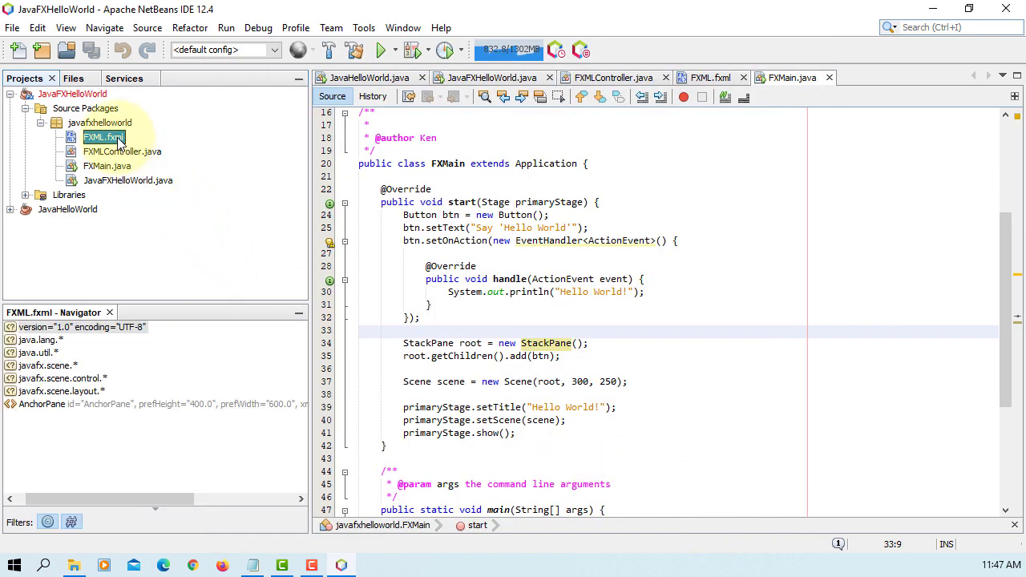
pyautogui.rightClick(119, 140)
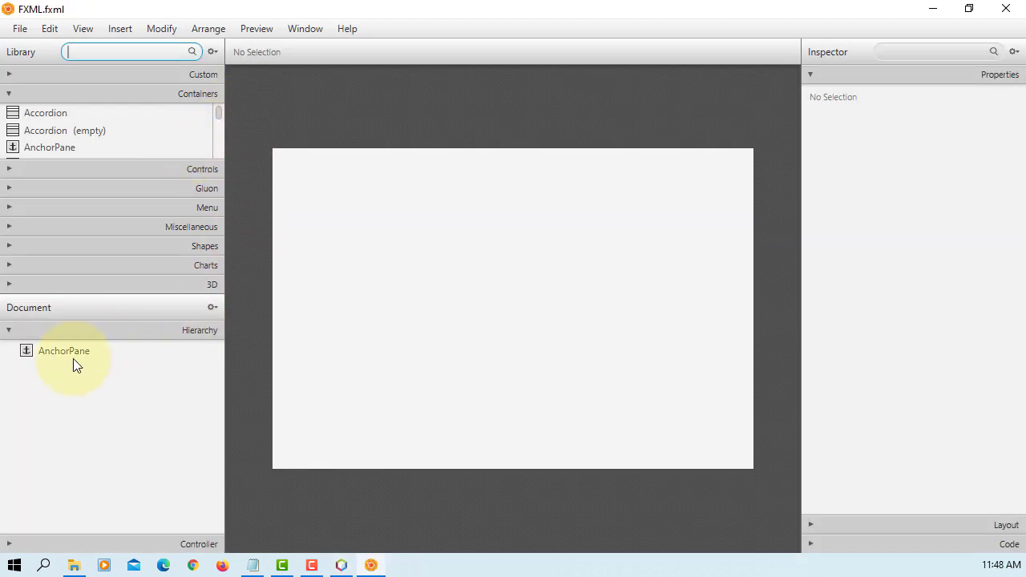
pyautogui.click(104, 353)
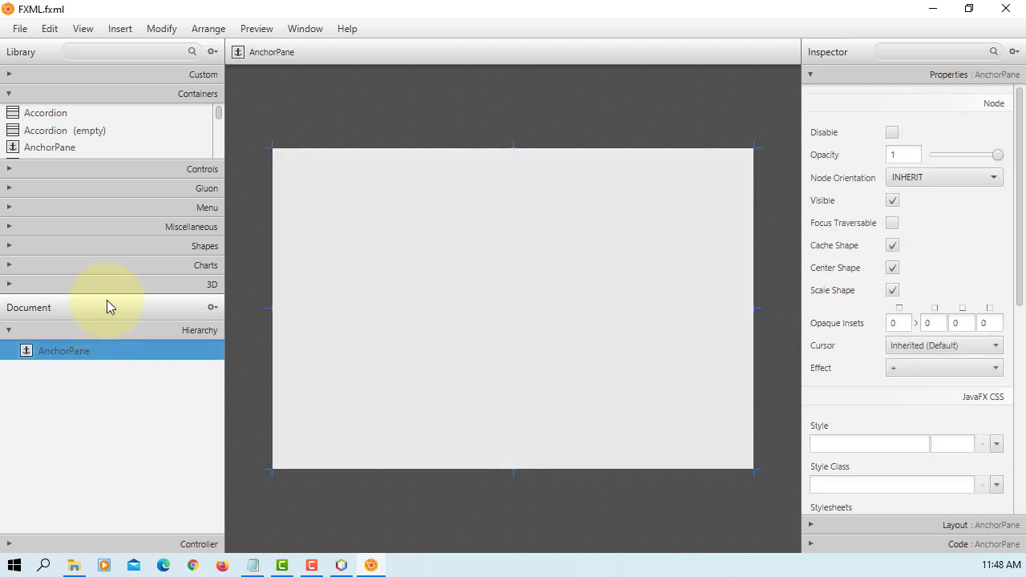
pyautogui.moveTo(107, 297); pyautogui.dragTo(105, 365)
pyautogui.click(124, 239)
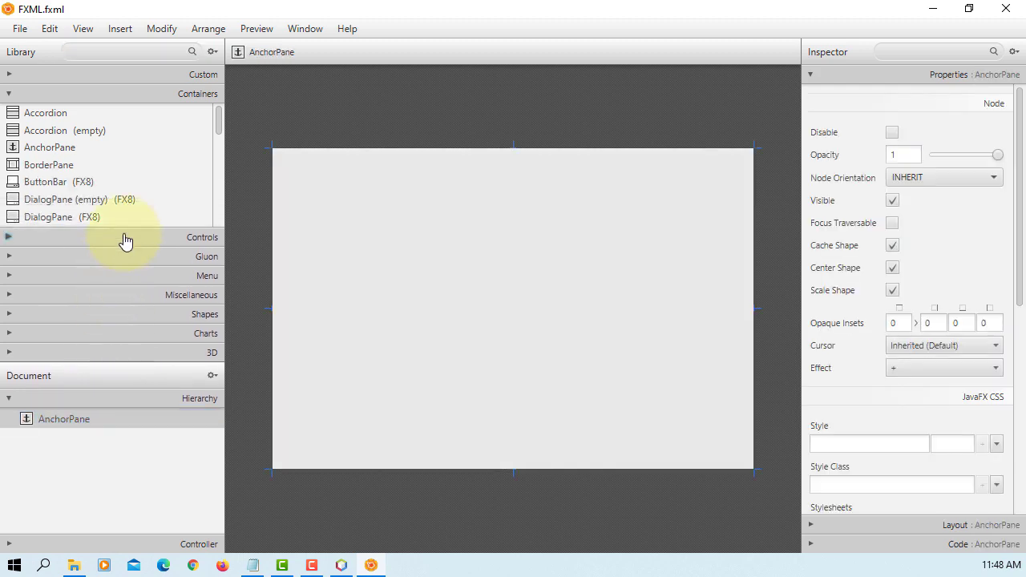
pyautogui.click(32, 134)
pyautogui.moveTo(33, 134); pyautogui.dragTo(448, 270)
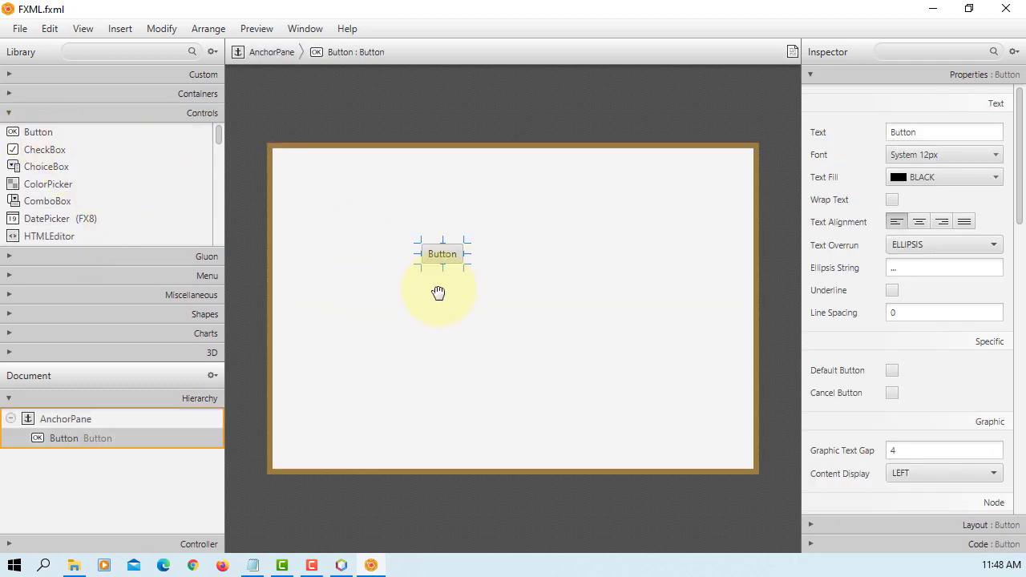
# Preview the FXML layout in a window, test the button, and close the preview.
pyautogui.click(259, 28)
pyautogui.click(275, 45)
pyautogui.click(564, 253)
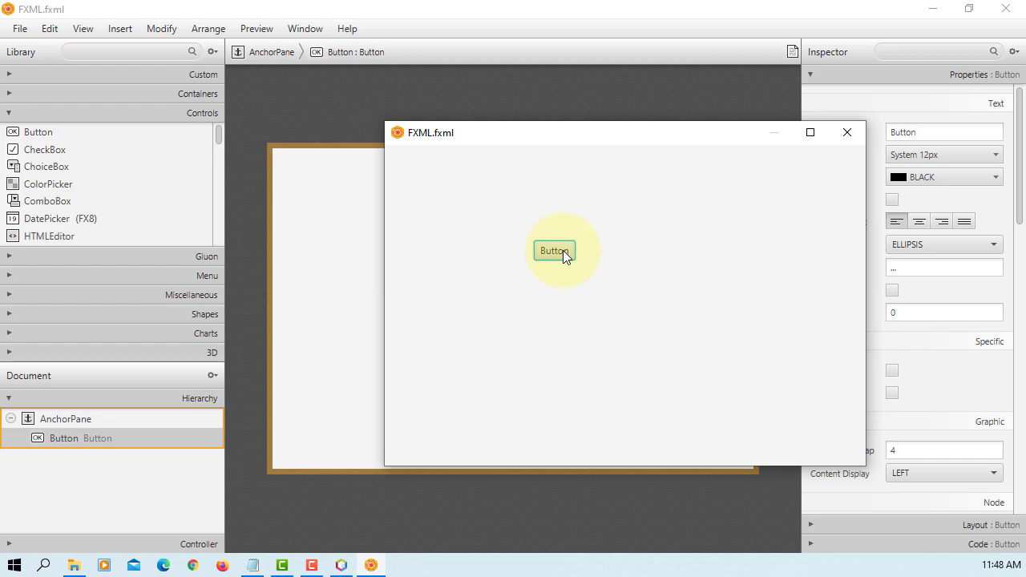
pyautogui.click(846, 132)
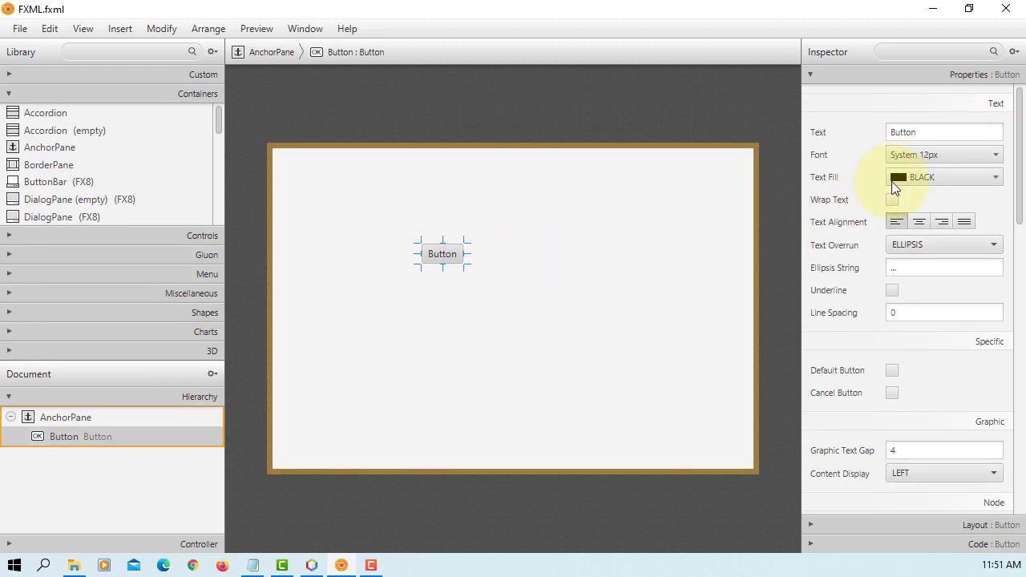
# Set the button's text to OK.
pyautogui.click(932, 129)
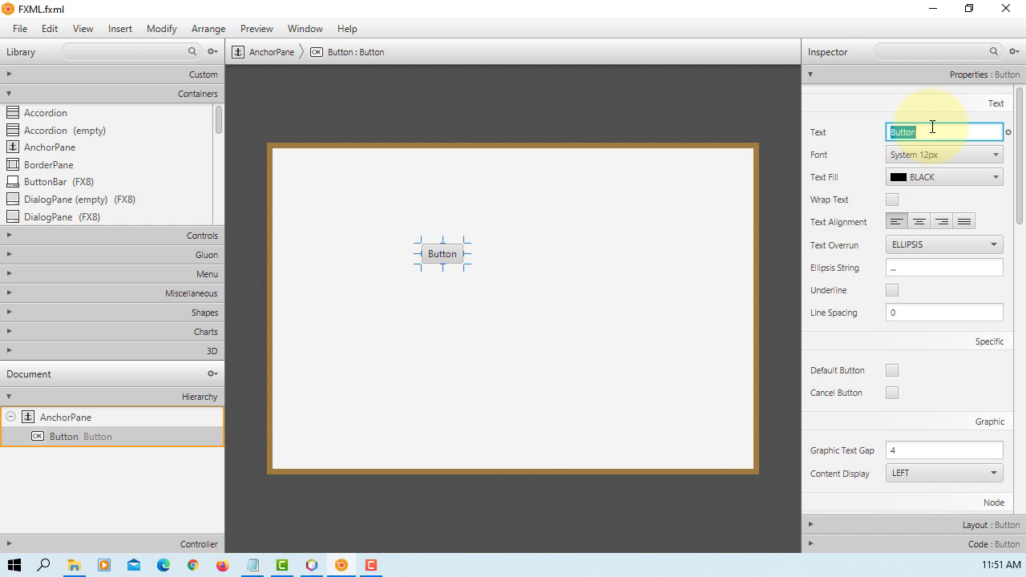
pyautogui.write('OK')
pyautogui.press('Return')
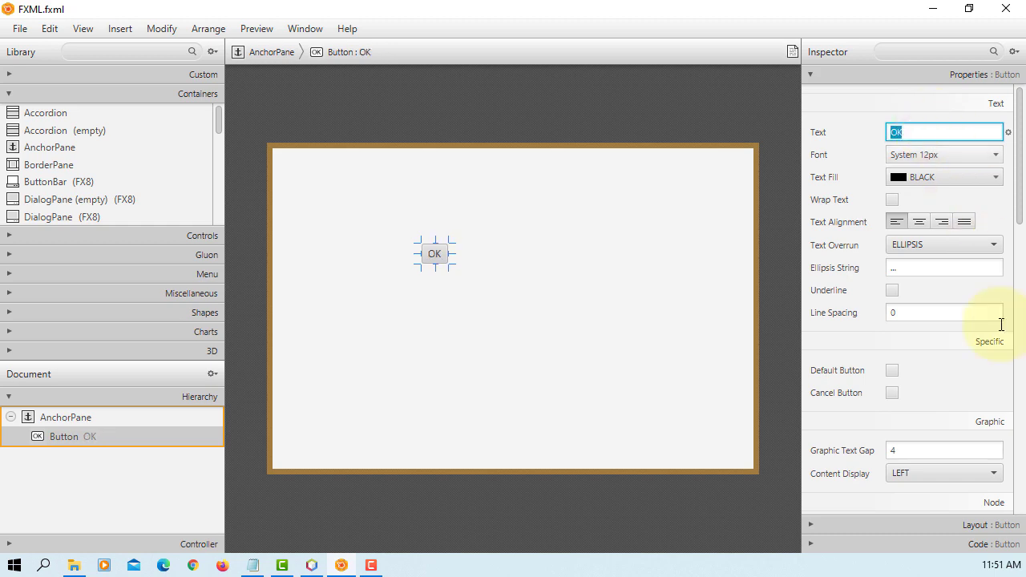
# Set the button's fx:id to btnOK and its On Action handler to handleBtnOK.
pyautogui.click(970, 546)
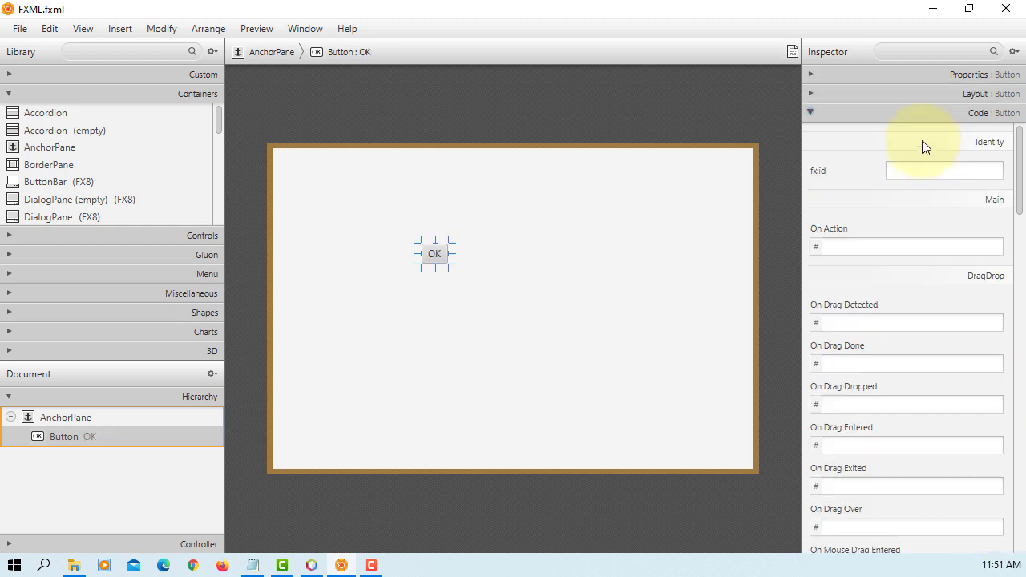
pyautogui.click(923, 171)
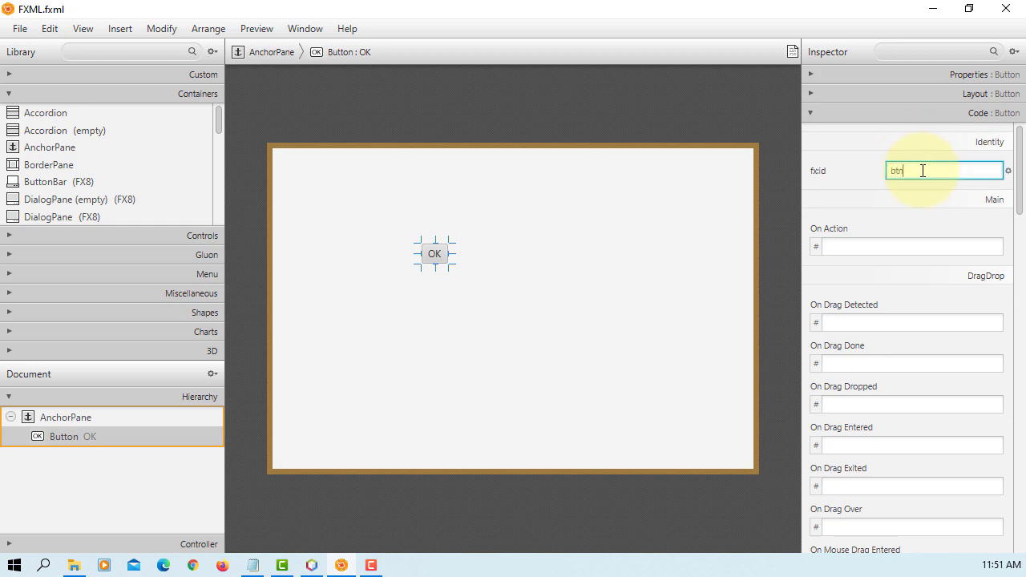
pyautogui.press('Return')
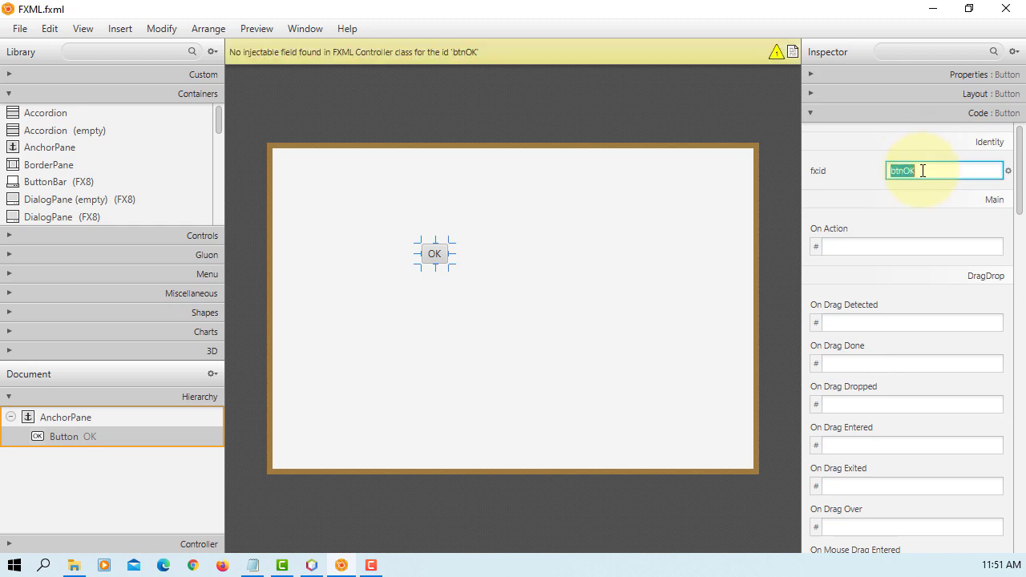
pyautogui.click(944, 246)
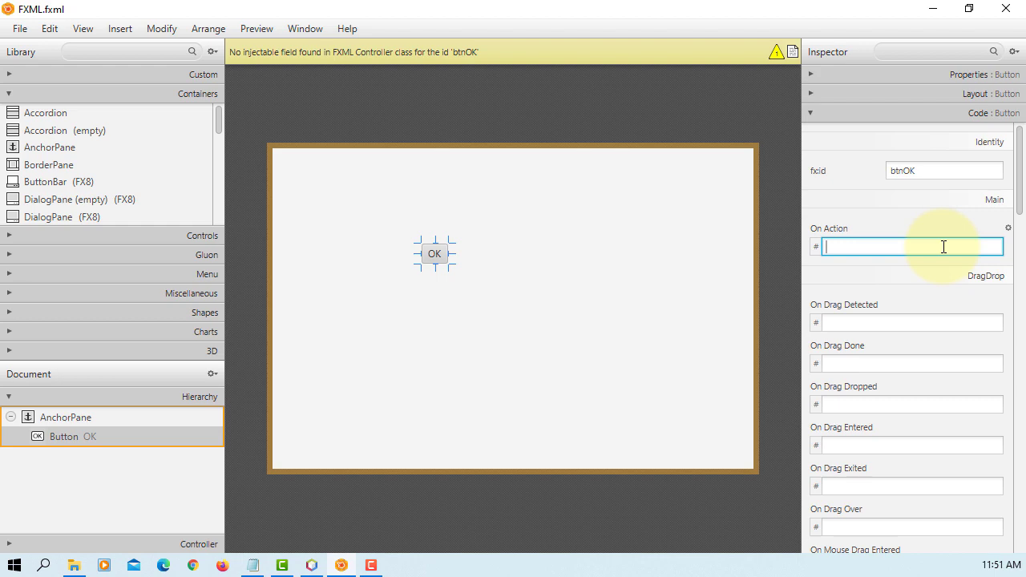
pyautogui.write('handleBtnOK')
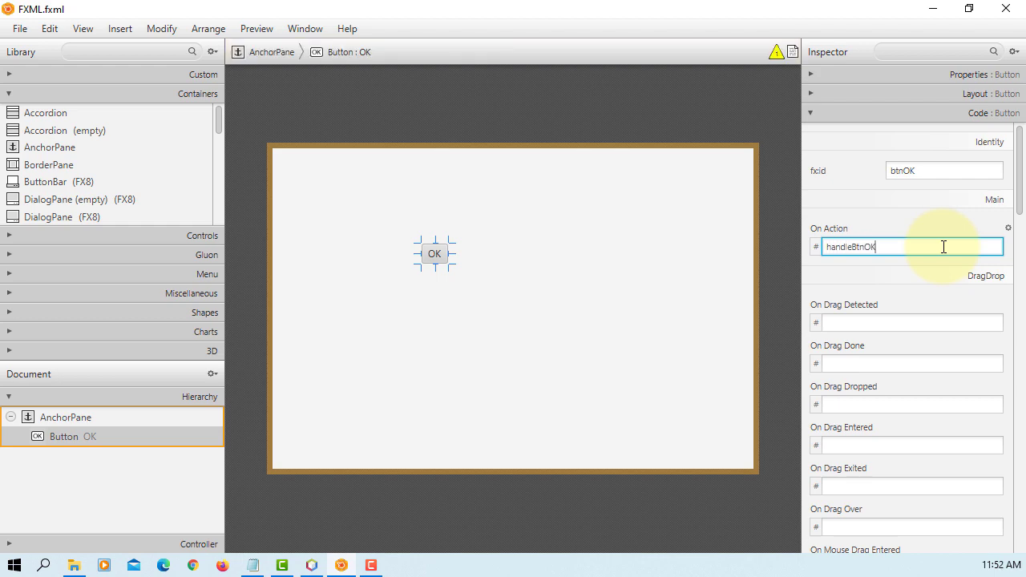
pyautogui.doubleClick(944, 247)
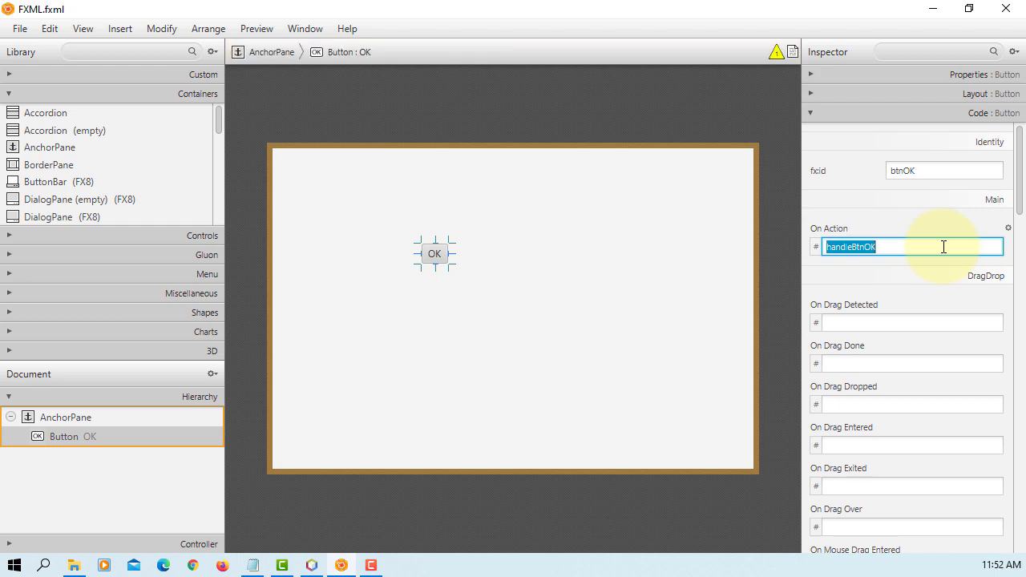
# Save the FXML.fxml layout and switch back to NetBeans by minimizing Scene Builder.
pyautogui.click(20, 28)
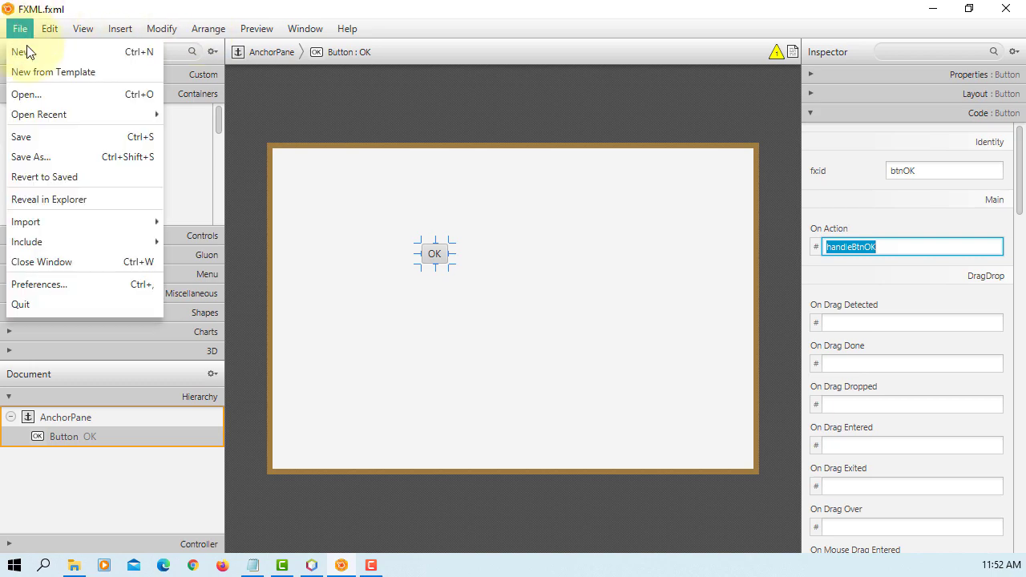
pyautogui.click(21, 137)
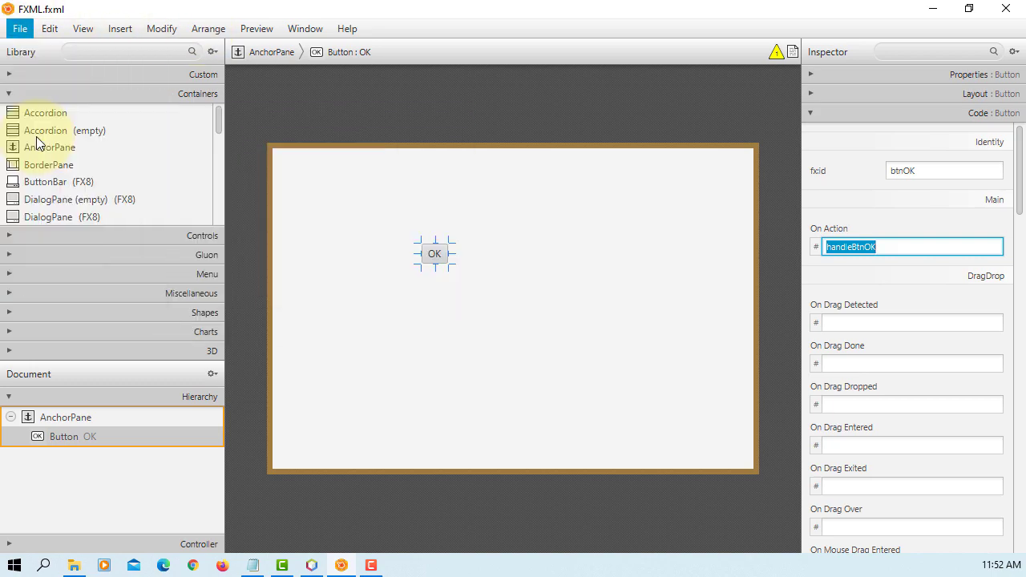
pyautogui.click(934, 14)
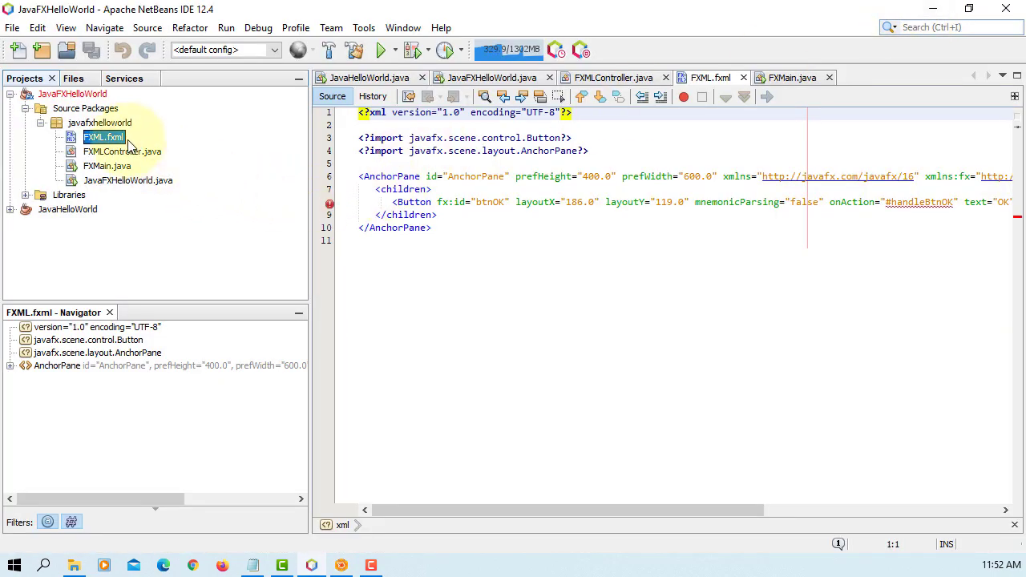
# Generate the controller code for FXML.fxml with Make Controller.
pyautogui.rightClick(128, 144)
pyautogui.rightClick(113, 138)
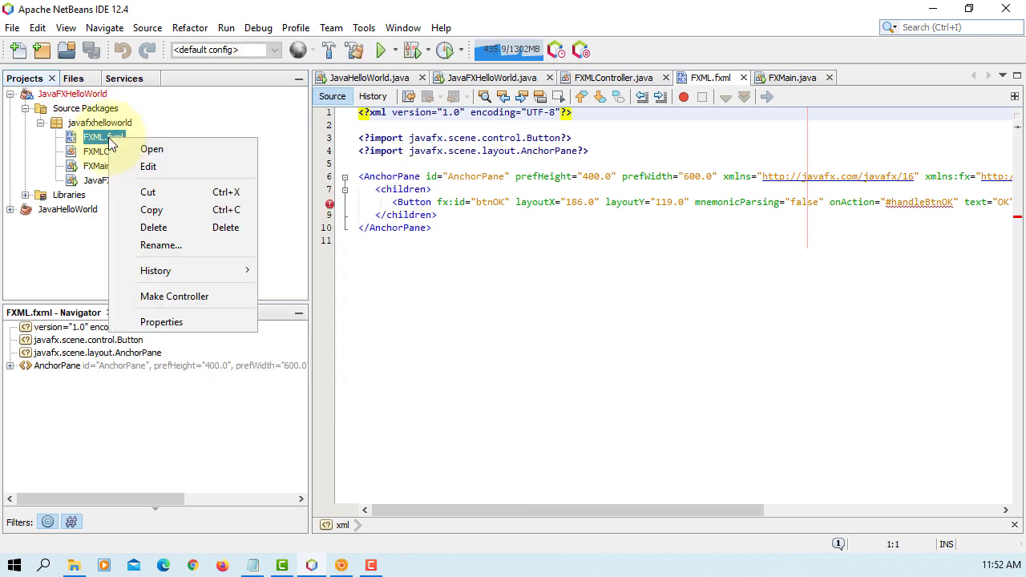
pyautogui.click(196, 296)
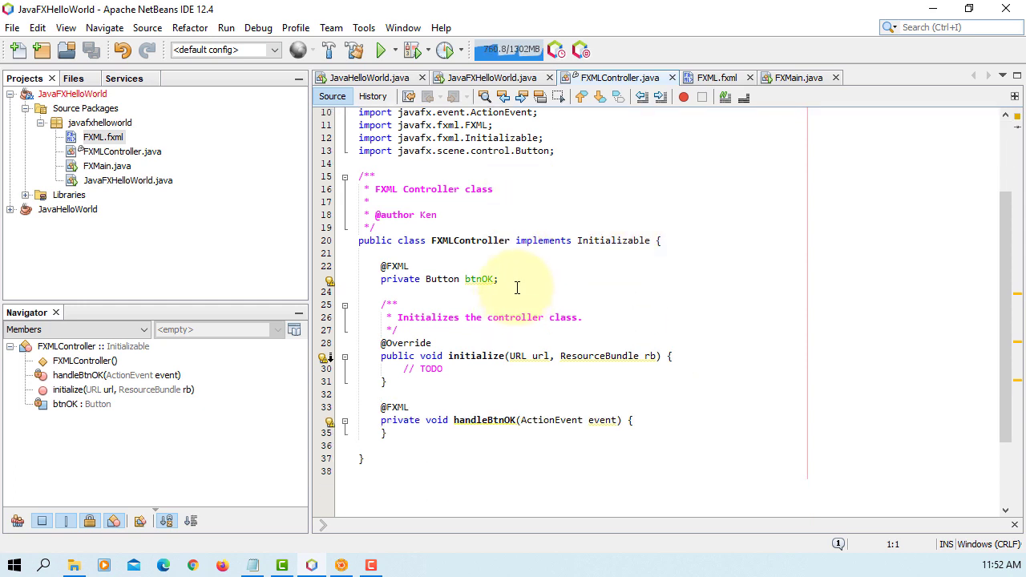
# Make handleBtnOK print "OK button is clicked!" with System.out.println, and clean and build the JavaFXHelloWorld project.
pyautogui.moveTo(514, 281); pyautogui.dragTo(320, 280)
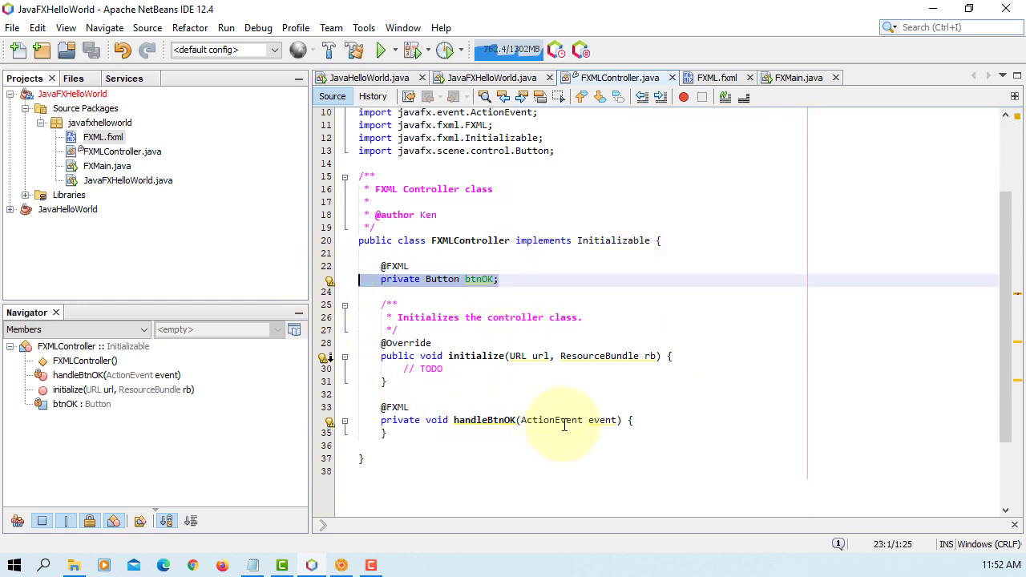
pyautogui.click(676, 419)
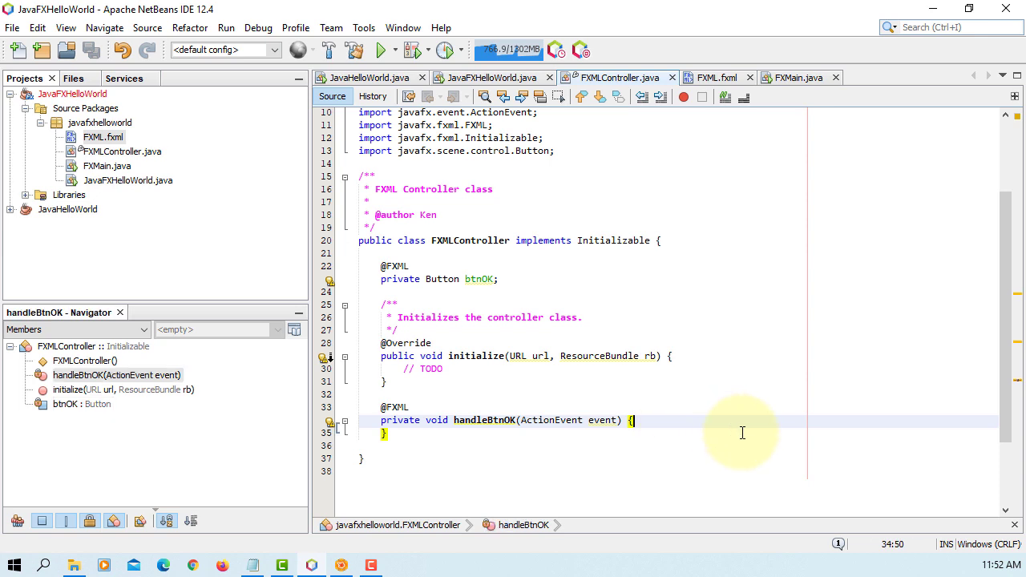
pyautogui.press('Return')
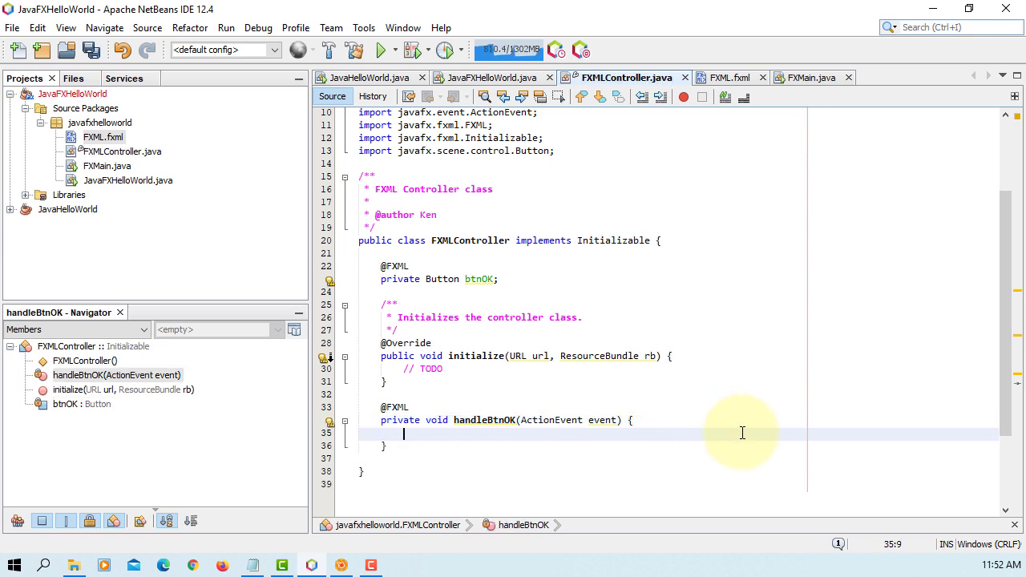
pyautogui.write('System.out.println')
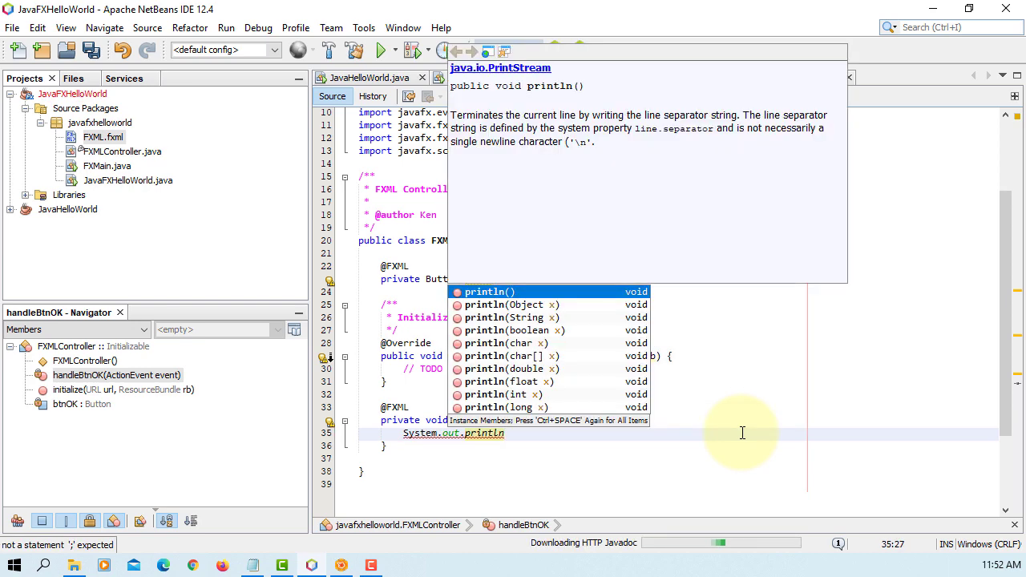
pyautogui.write('("OK ')
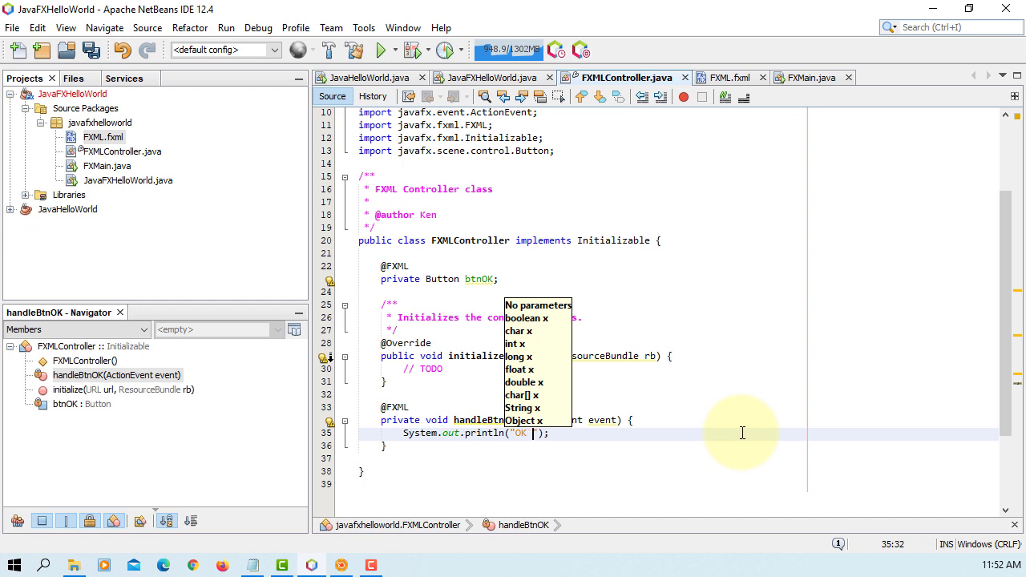
pyautogui.write('button is clicked"')
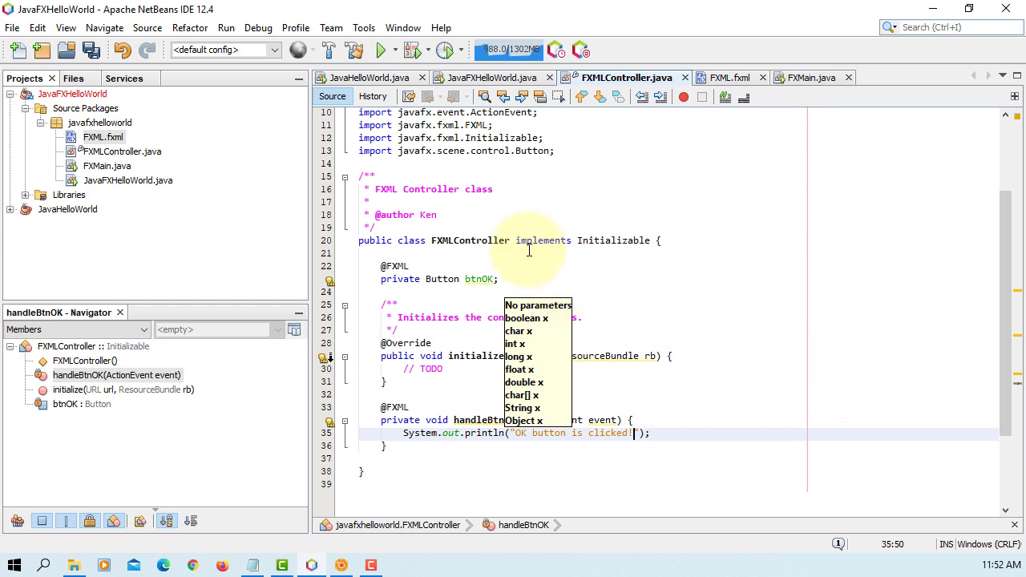
pyautogui.rightClick(62, 94)
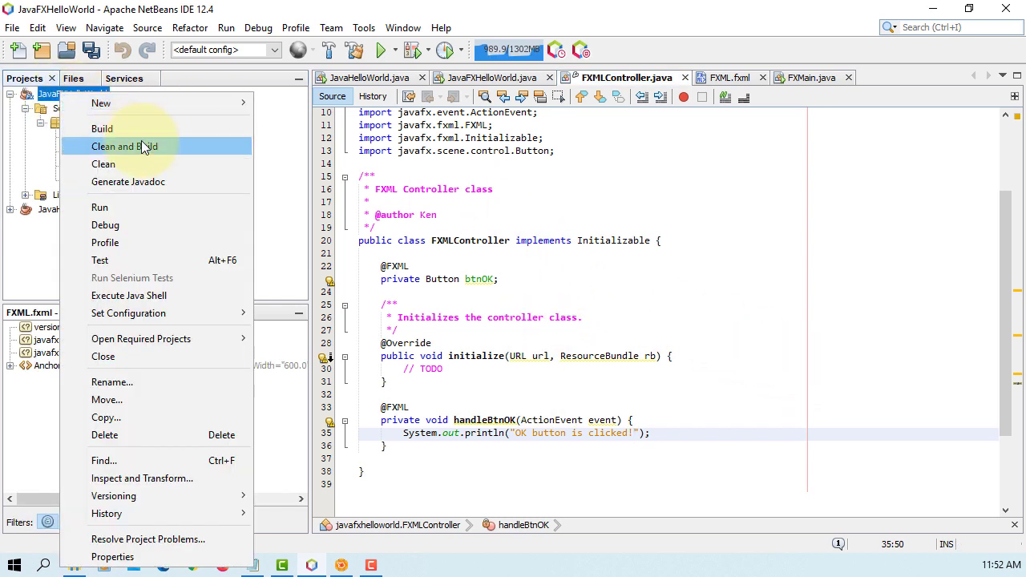
pyautogui.click(141, 147)
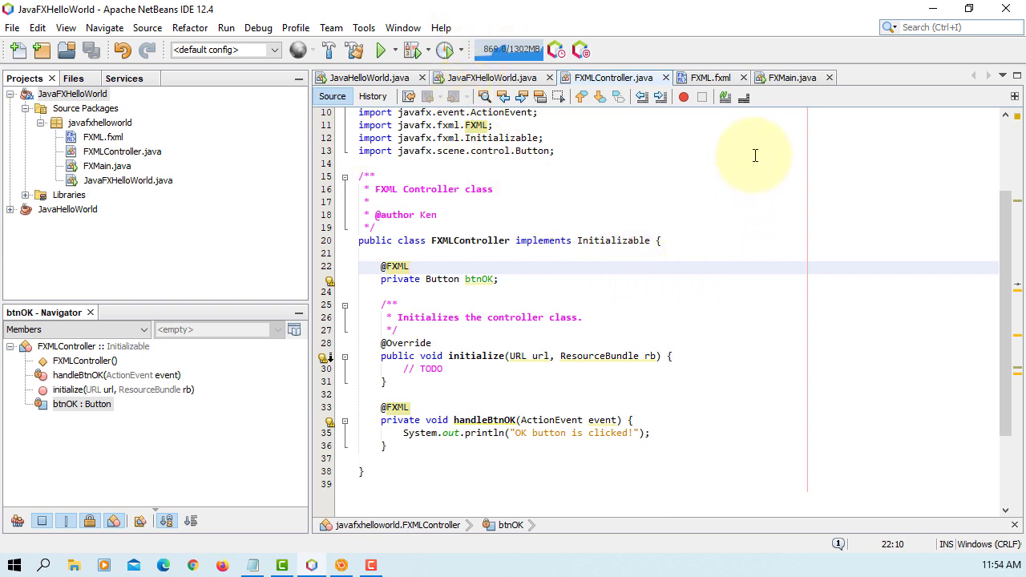
# Examine the fx:controller attribute of the AnchorPane in FXML.fxml and return to the matching controller class, FXMLController.java.
pyautogui.click(711, 77)
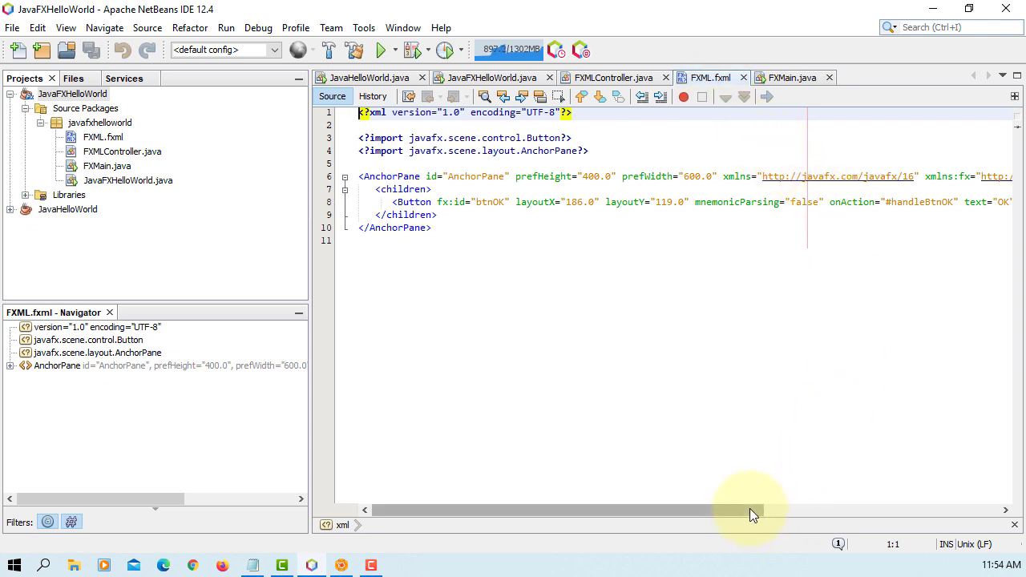
pyautogui.moveTo(750, 510); pyautogui.dragTo(898, 514)
pyautogui.moveTo(687, 176); pyautogui.dragTo(635, 177)
pyautogui.moveTo(808, 509); pyautogui.dragTo(905, 510)
pyautogui.moveTo(994, 176); pyautogui.dragTo(874, 177)
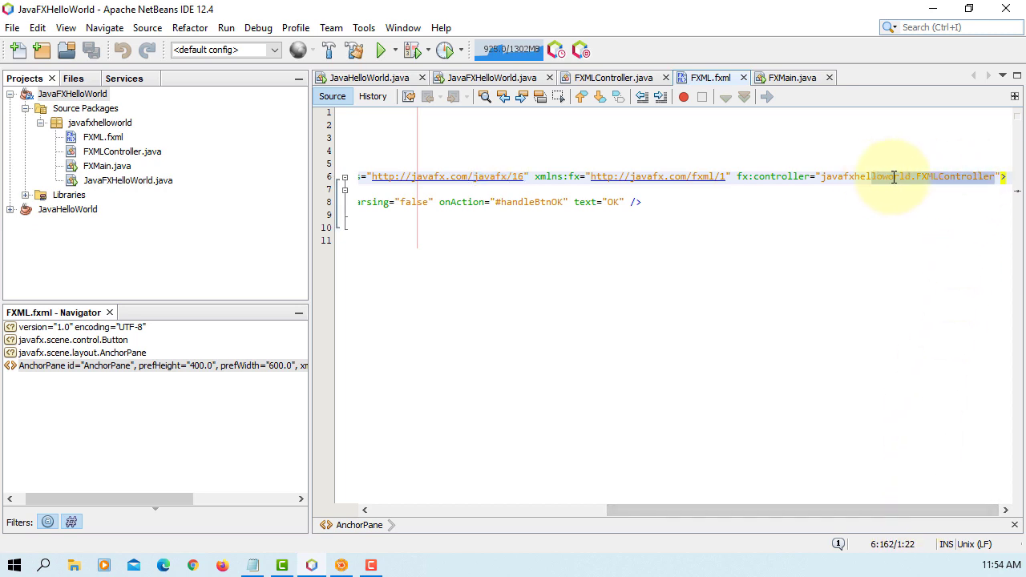
pyautogui.hscroll(-5, 918, 175)
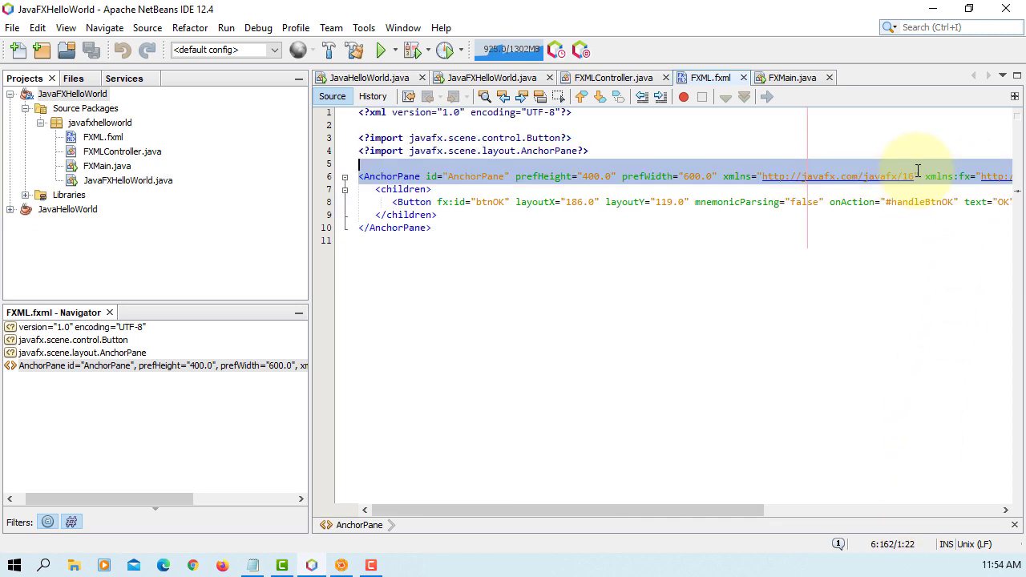
pyautogui.click(830, 510)
pyautogui.click(963, 178)
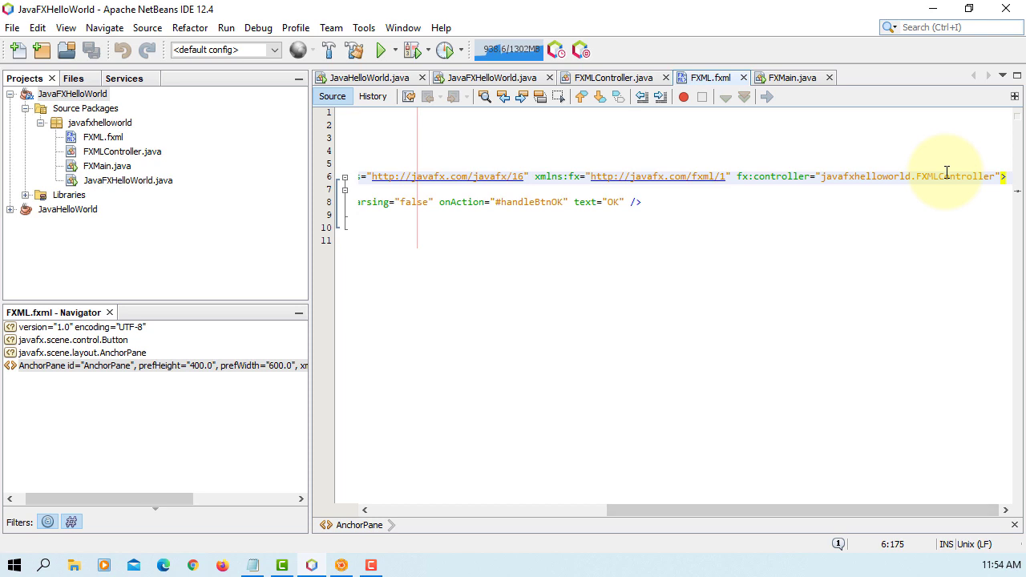
pyautogui.doubleClick(934, 175)
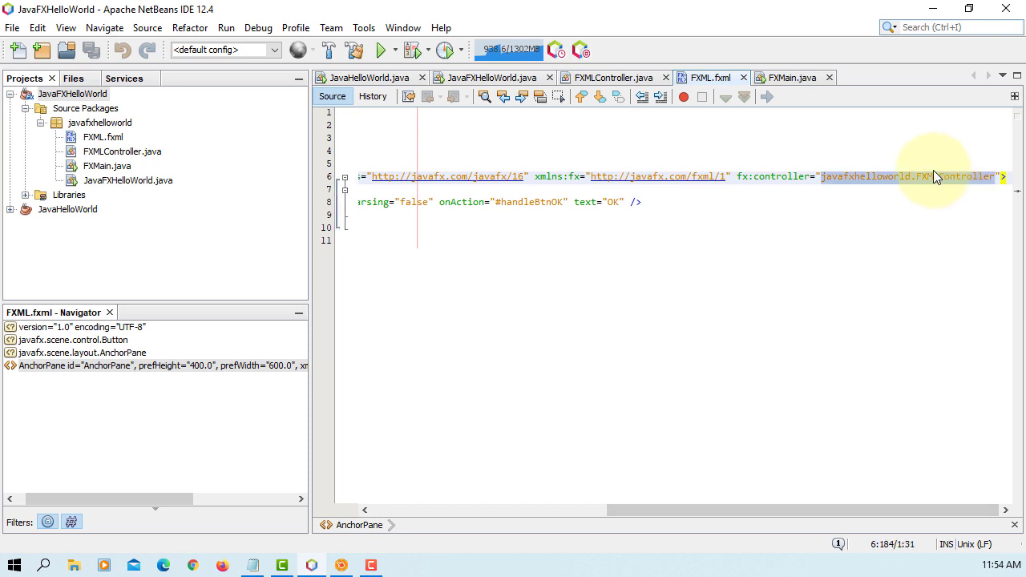
pyautogui.click(613, 79)
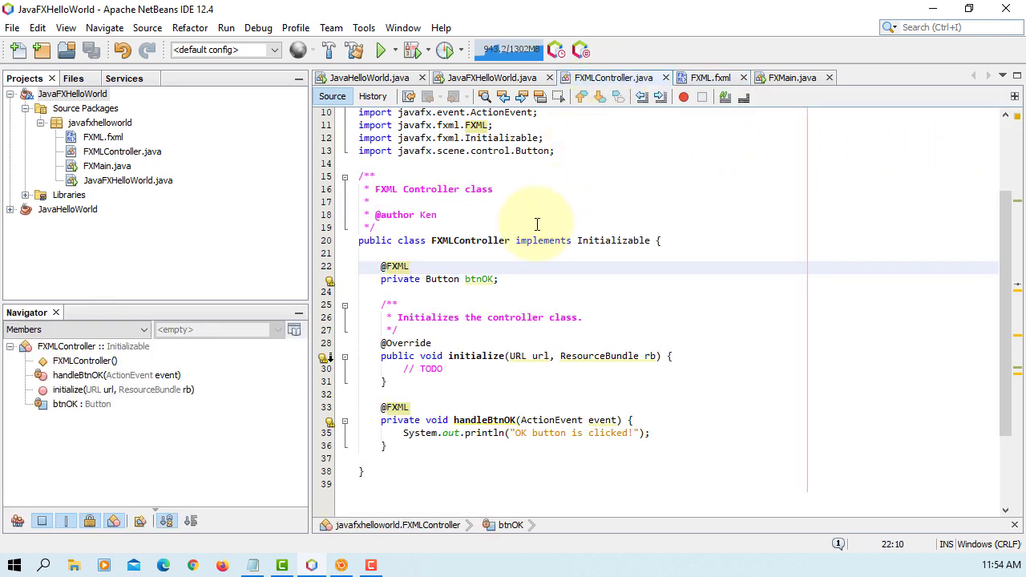
# Delete the btn creation, setText and setOnAction code from the start method in FXMain.java.
pyautogui.click(792, 79)
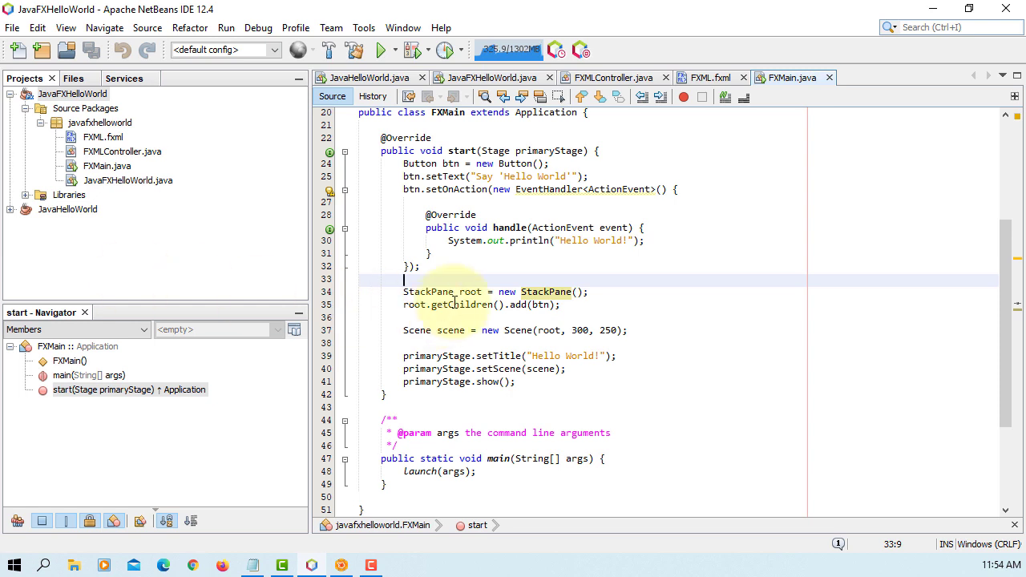
pyautogui.scroll(1, 458, 279)
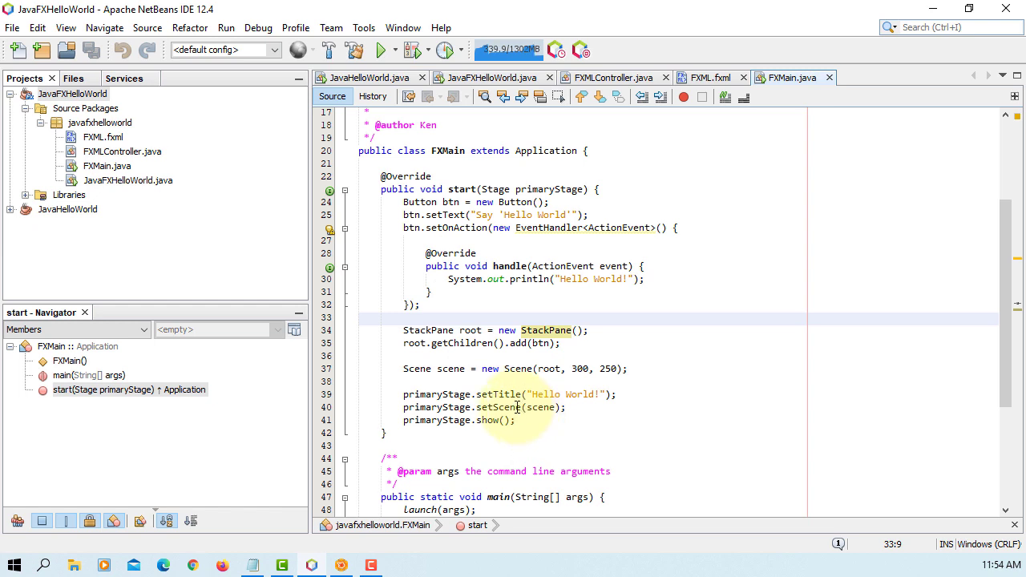
pyautogui.moveTo(403, 202); pyautogui.dragTo(361, 205)
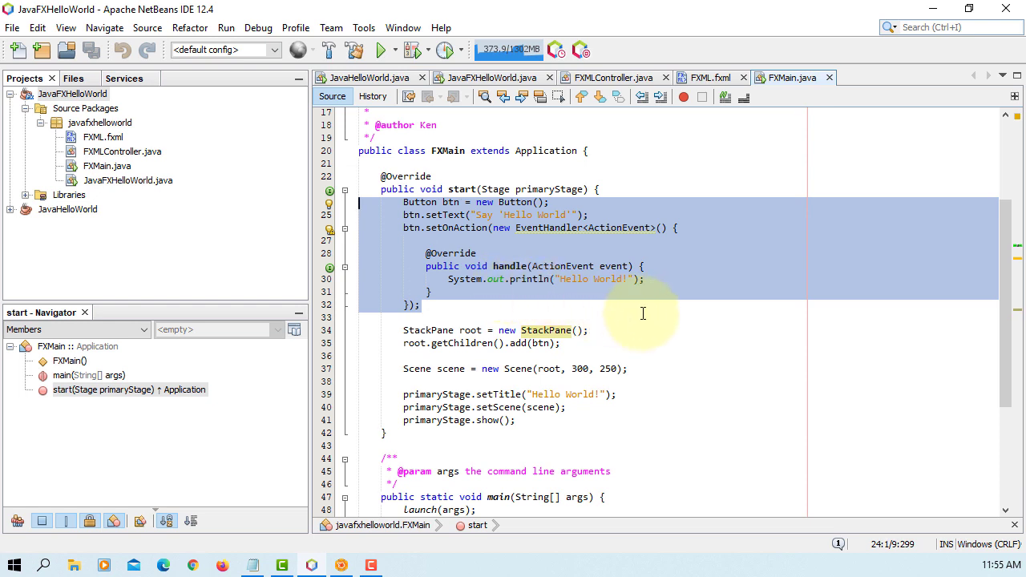
pyautogui.press('Delete')
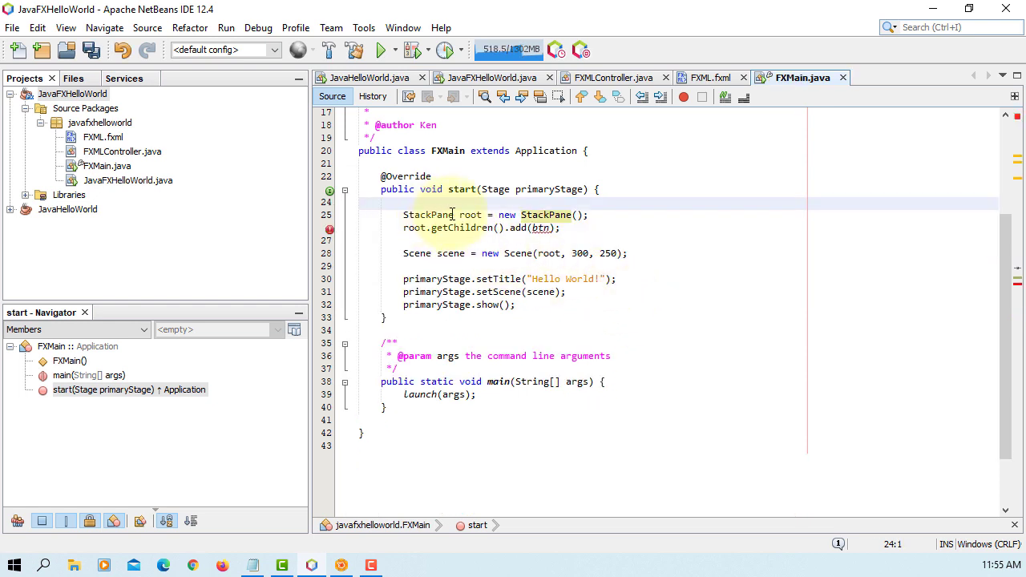
# Change the type of the root variable to Parent and remove its new StackPane() initializer.
pyautogui.moveTo(455, 213); pyautogui.dragTo(404, 213)
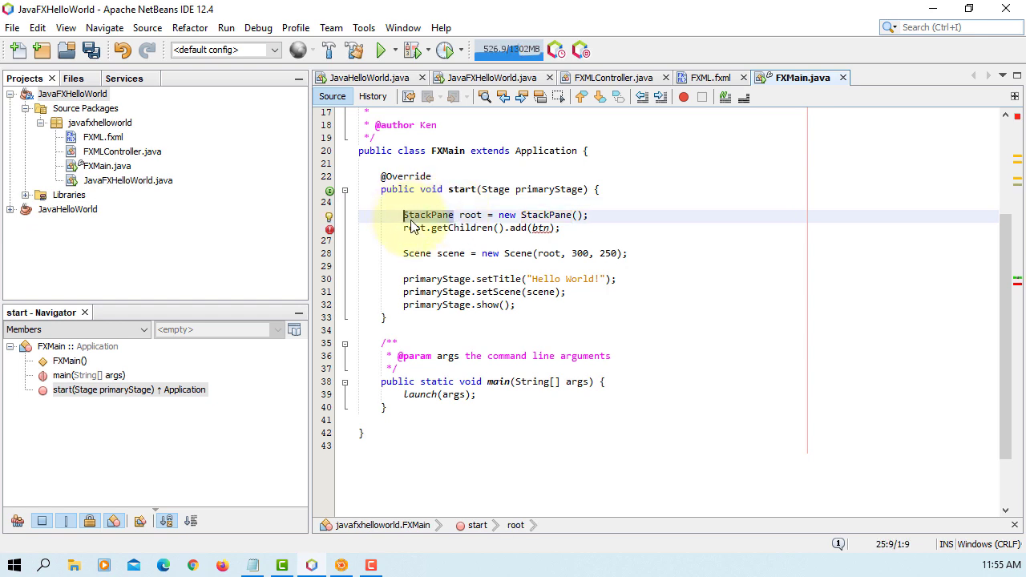
pyautogui.write('Parent')
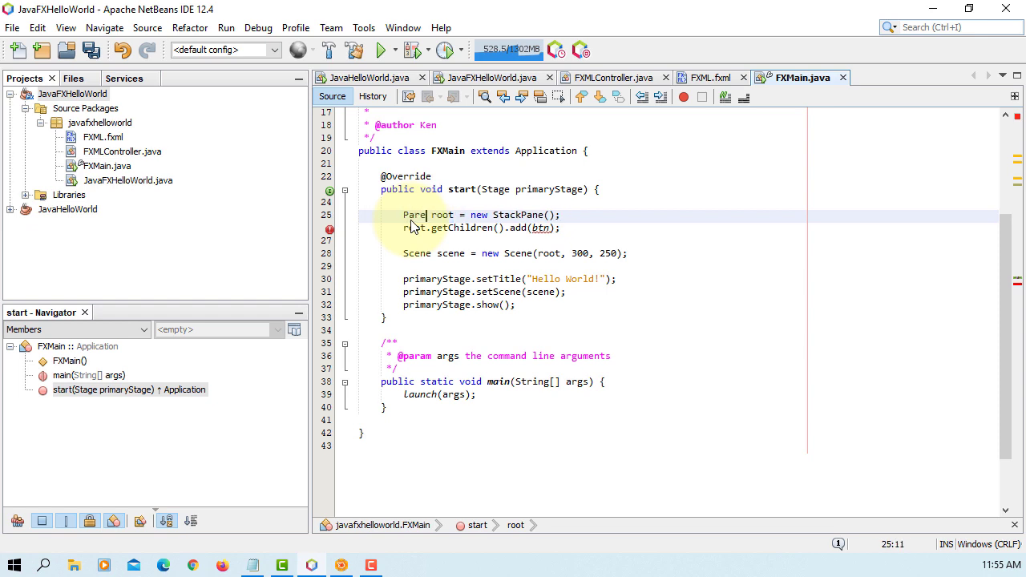
pyautogui.press('Right')
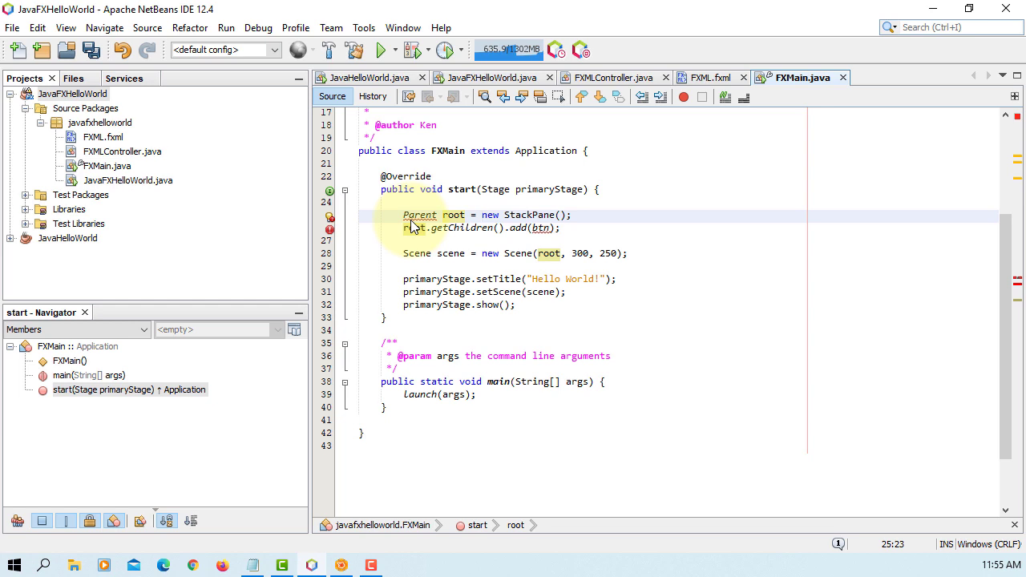
pyautogui.hotkey('shift', 'Right')
pyautogui.hotkey('shift', 'Right')
pyautogui.hotkey('shift', 'Right')
pyautogui.hotkey('shift', 'Right')
pyautogui.hotkey('shift', 'Right')
pyautogui.hotkey('shift', 'Right')
pyautogui.hotkey('shift', 'Right')
pyautogui.hotkey('shift', 'Right')
pyautogui.hotkey('shift', 'Right')
pyautogui.hotkey('shift', 'Right')
pyautogui.hotkey('shift', 'Right')
pyautogui.hotkey('shift', 'Right')
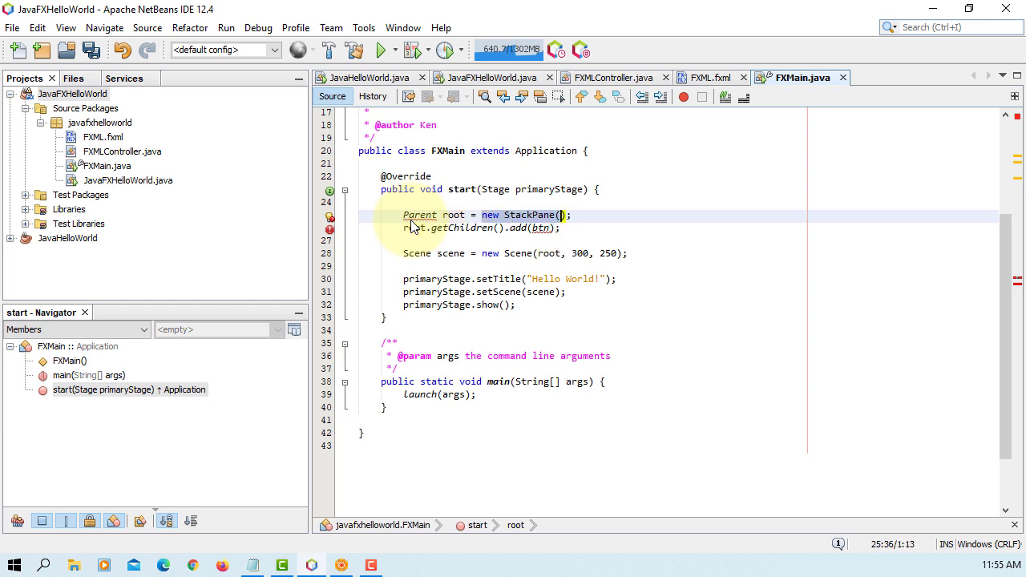
pyautogui.hotkey('shift', 'Right')
pyautogui.hotkey('shift', 'Right')
pyautogui.hotkey('shift', 'Right')
pyautogui.press('Delete')
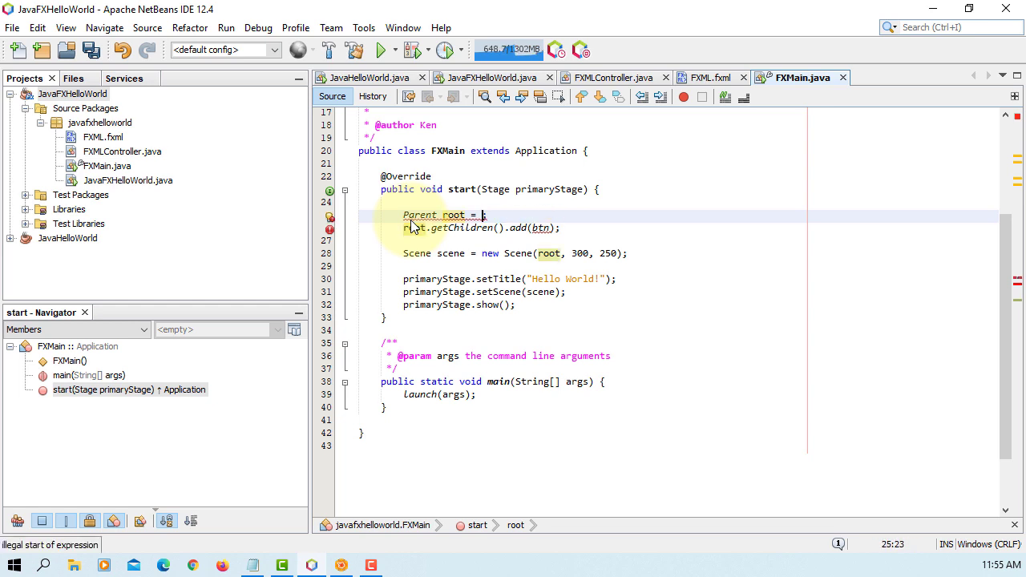
# Initialize root with FXMLLoader.load, passing getClass().getResource("FXML.fxml") as the only argument.
pyautogui.write('FXMLL')
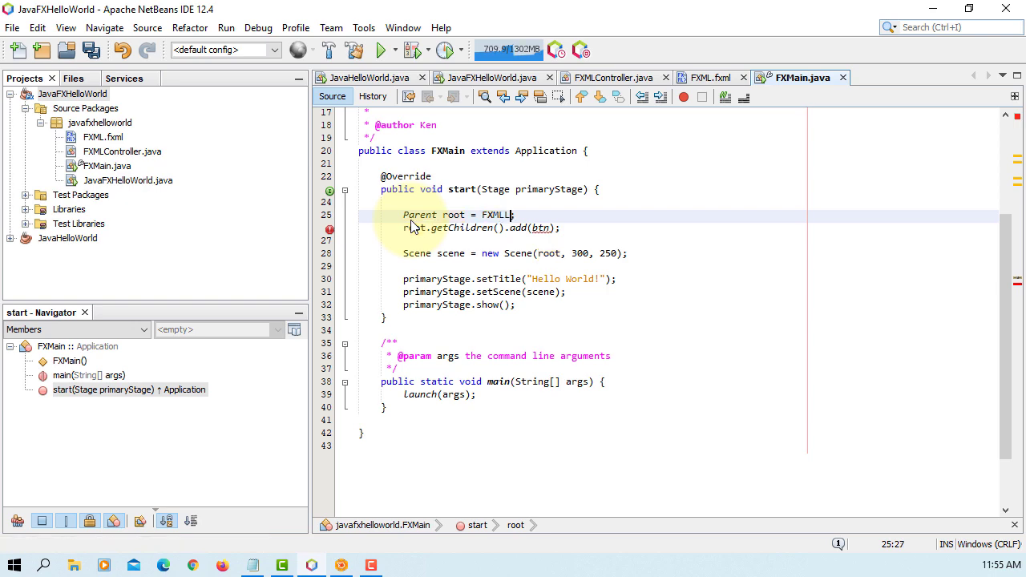
pyautogui.write('oader.Load;')
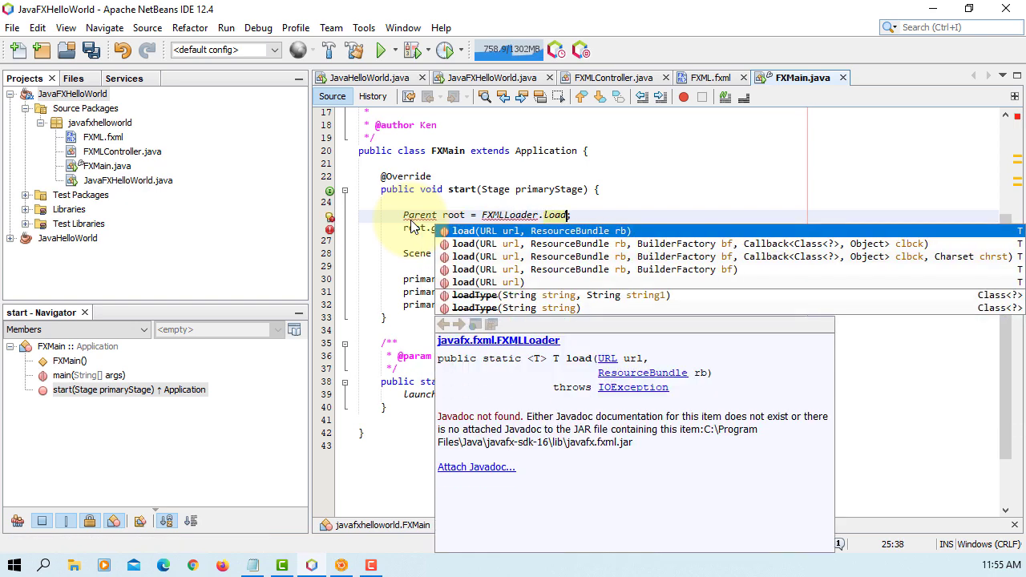
pyautogui.press('Return')
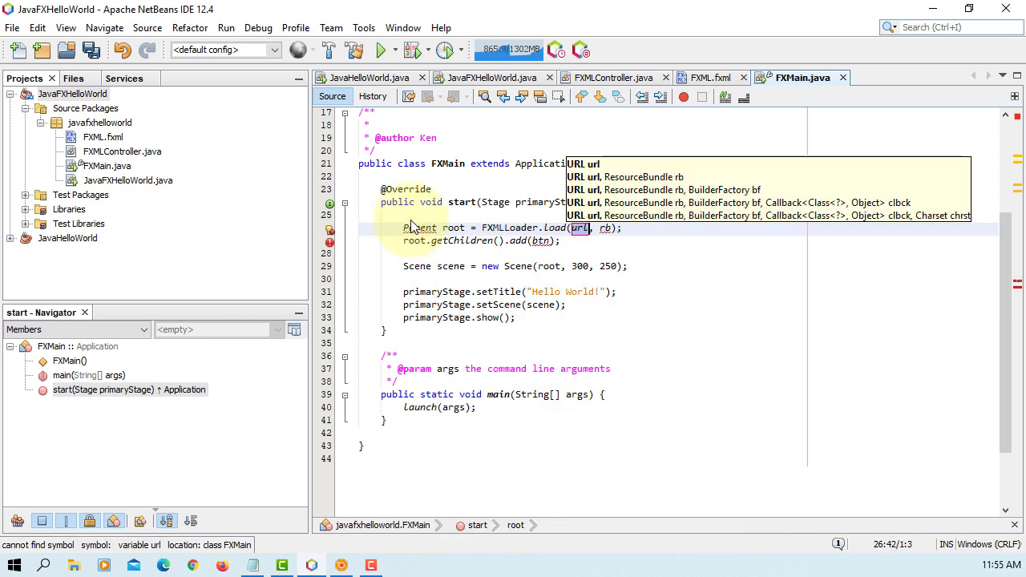
pyautogui.write('getCla')
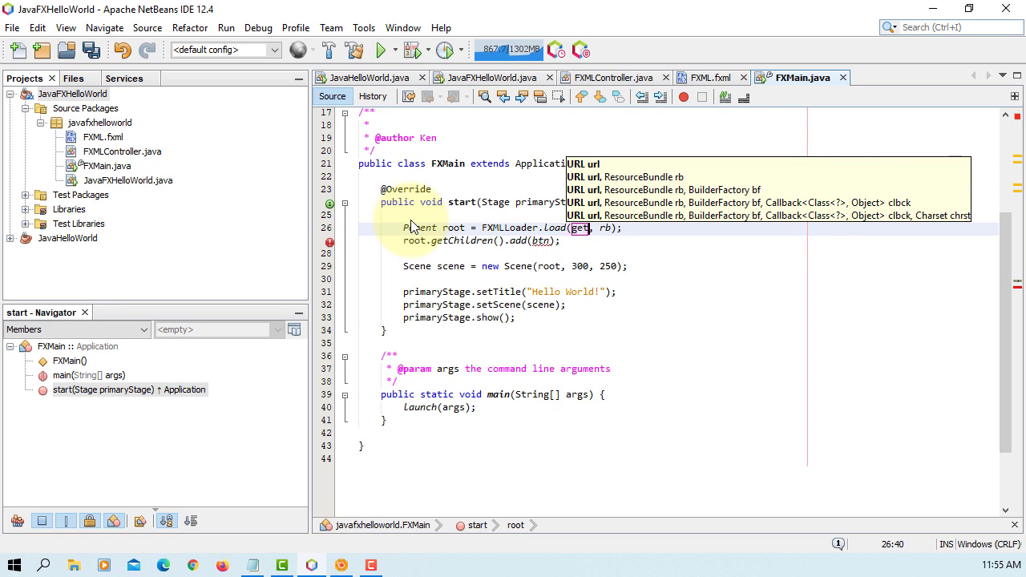
pyautogui.write('ss')
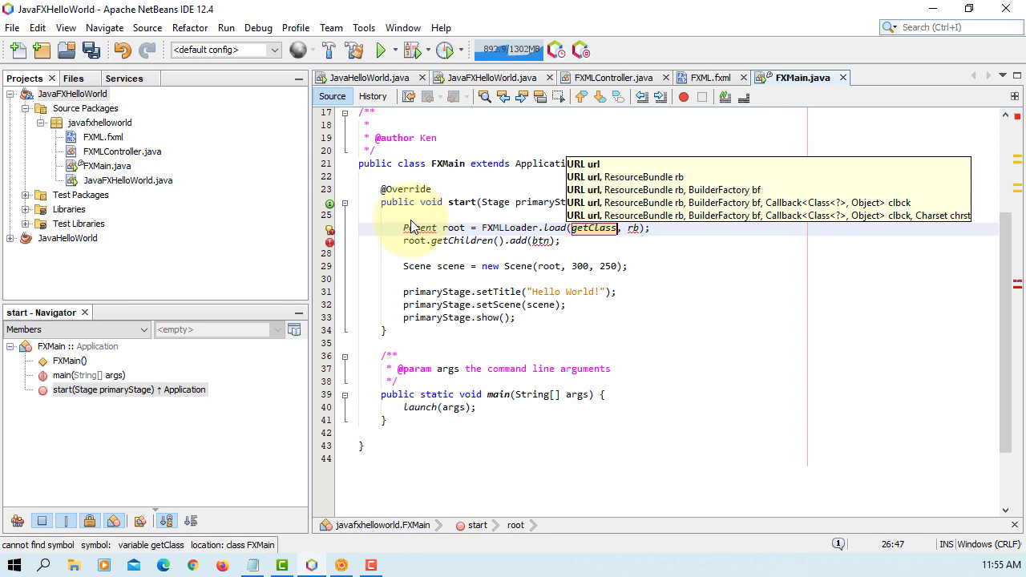
pyautogui.write('().get')
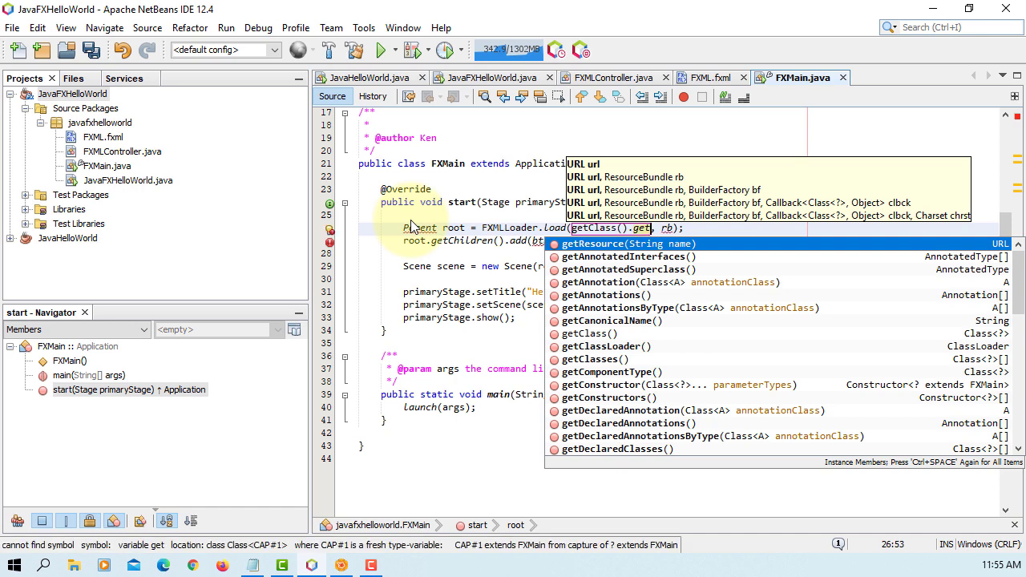
pyautogui.press('Return')
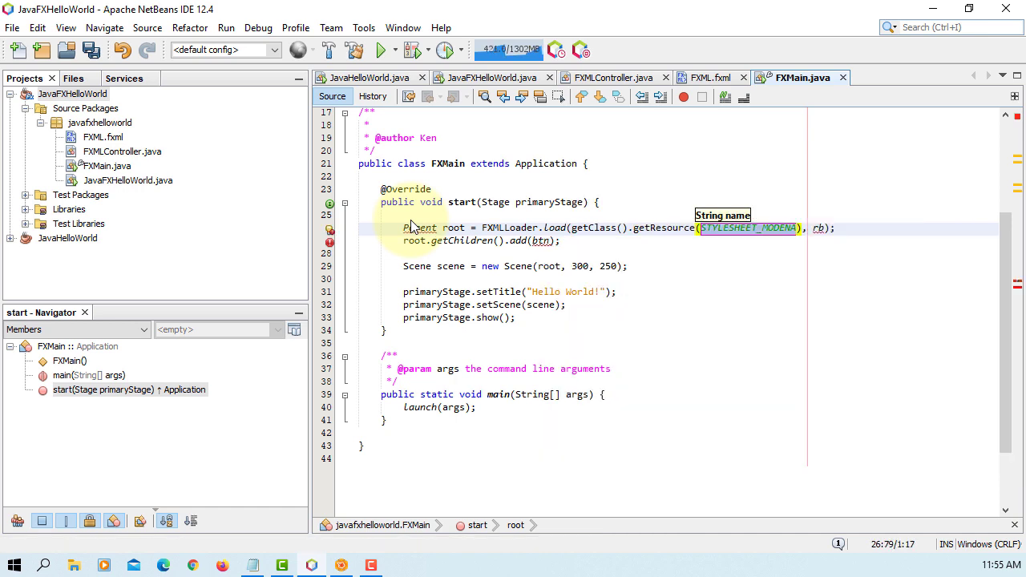
pyautogui.press('BackSpace')
pyautogui.press('Delete')
pyautogui.press('Delete')
pyautogui.press('Delete')
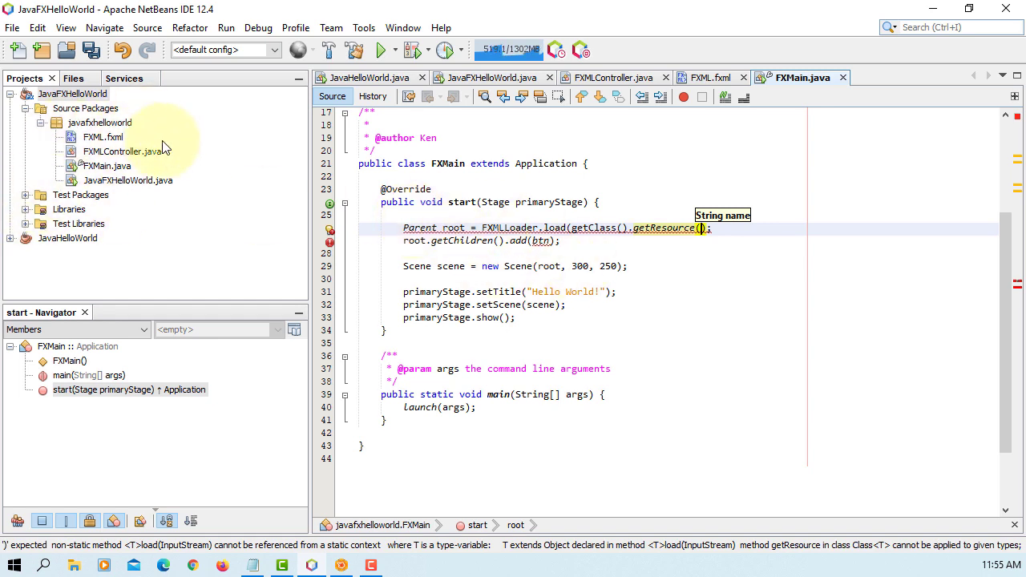
pyautogui.write('"FXML')
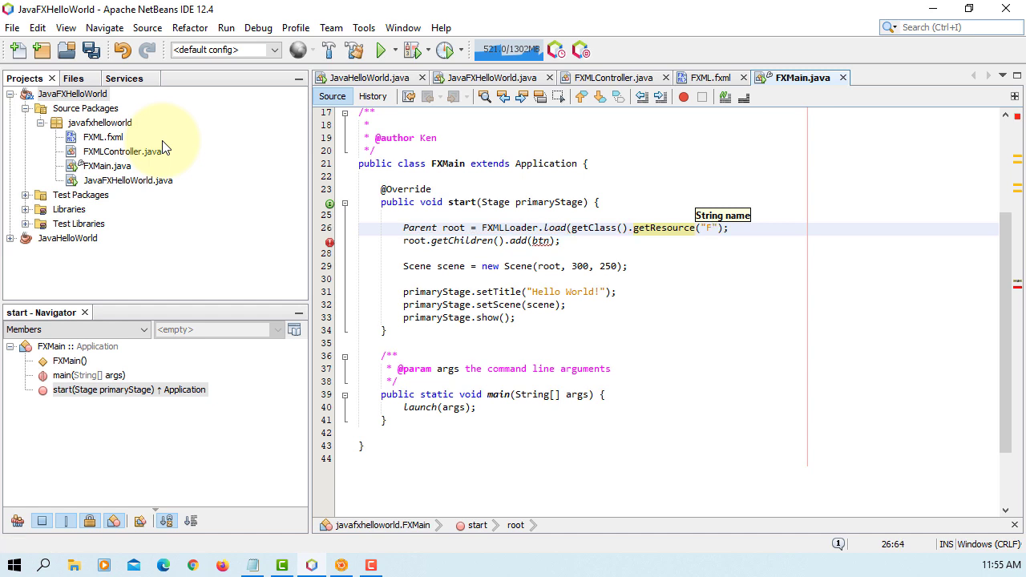
pyautogui.write('.')
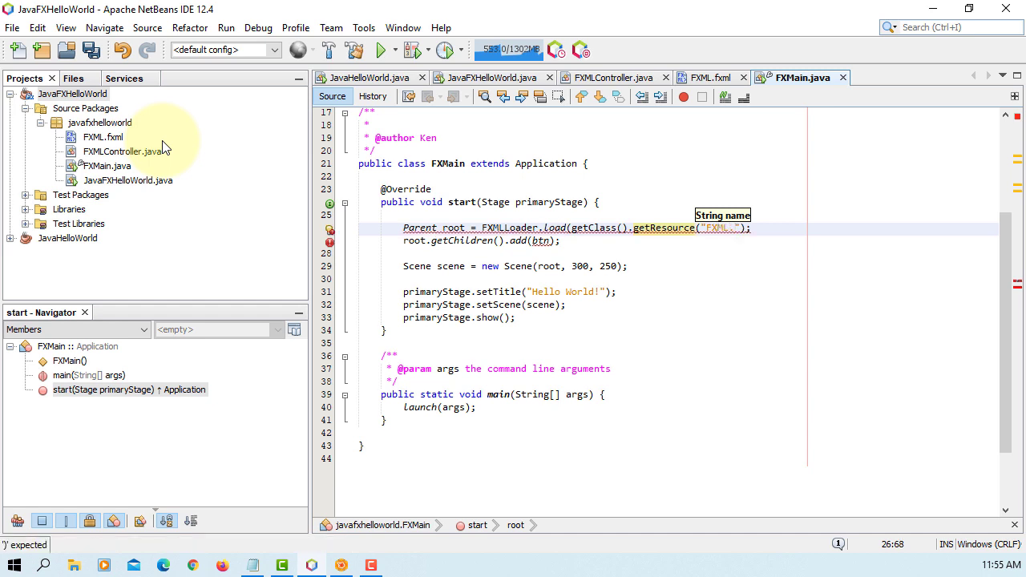
pyautogui.write('fxml')
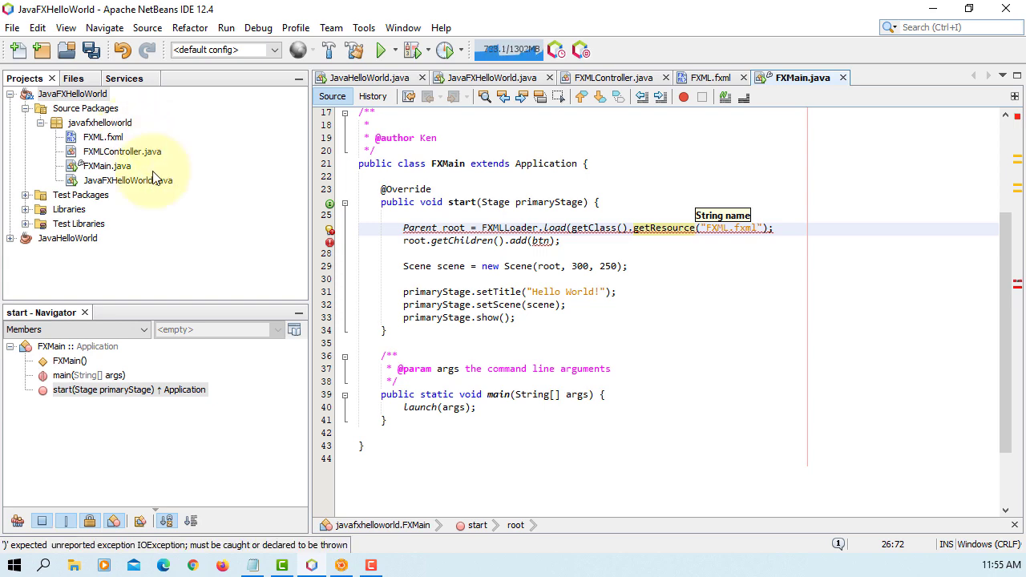
# Change the getResource path to "/javafxhelloworld/FXML.fxml" and add the missing closing parenthesis to the FXMLLoader.load call.
pyautogui.click(710, 279)
pyautogui.scroll(4, 585, 265)
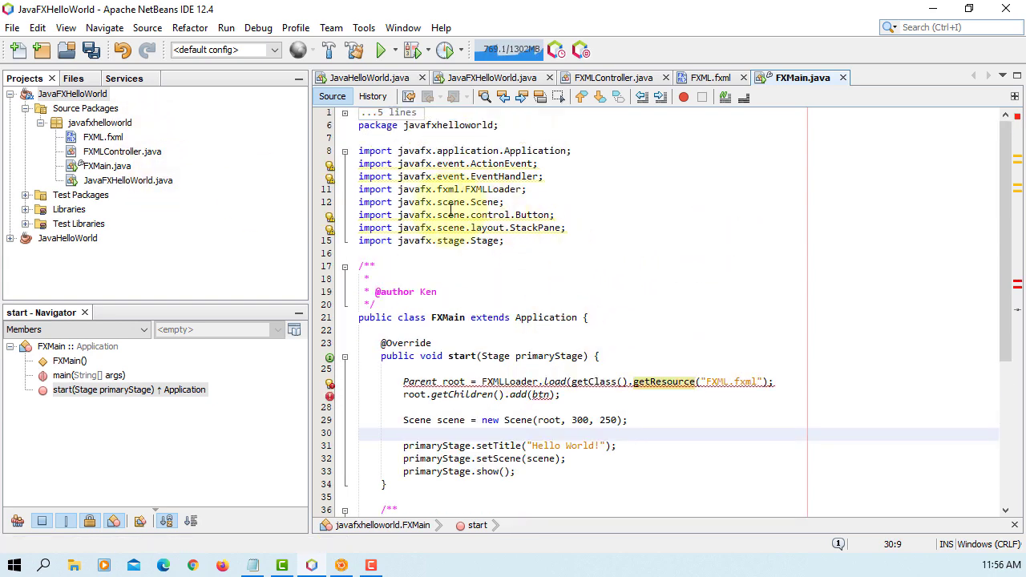
pyautogui.doubleClick(446, 126)
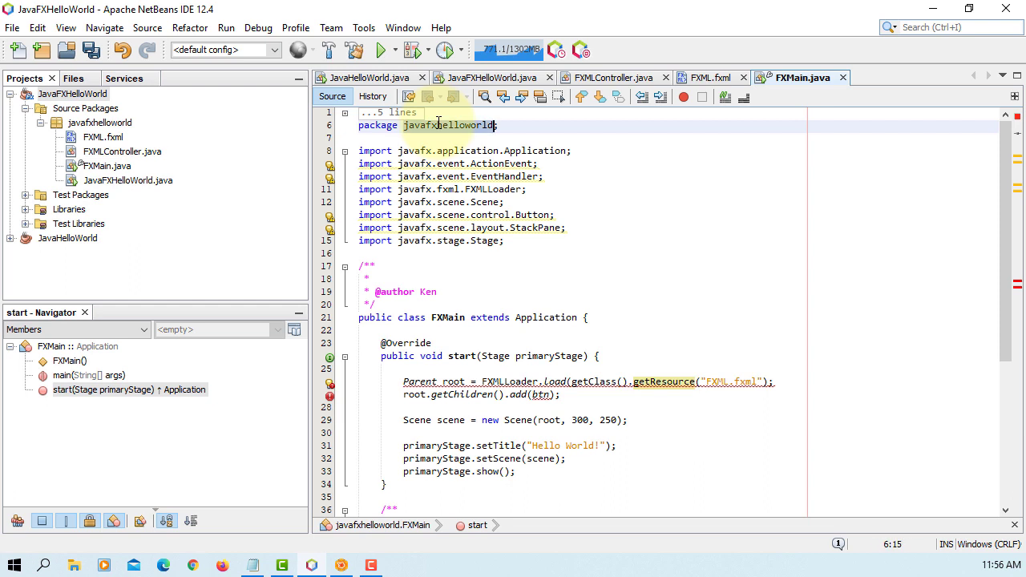
pyautogui.click(707, 382)
pyautogui.write('/')
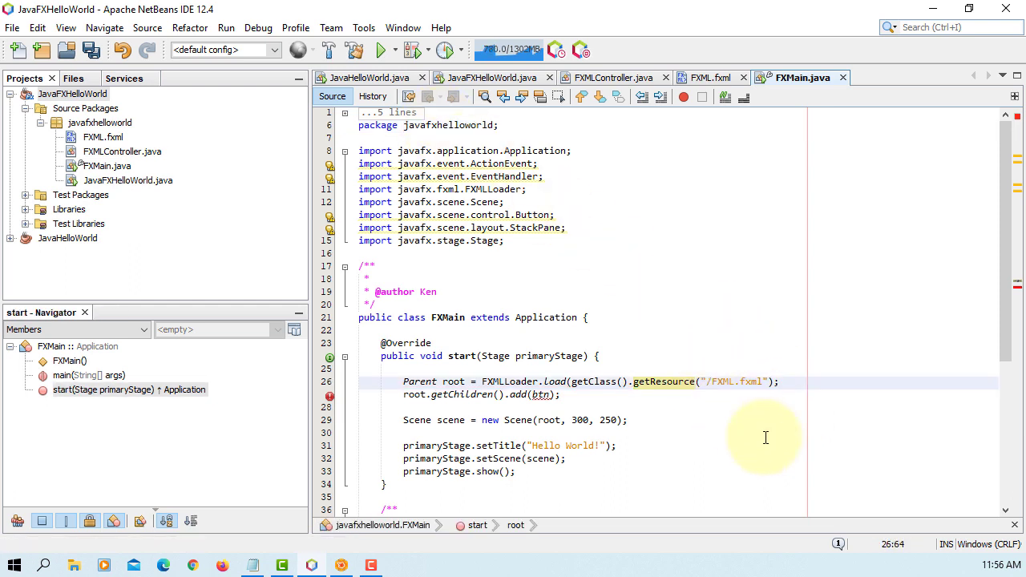
pyautogui.write('javafxhelloworld')
pyautogui.write('/')
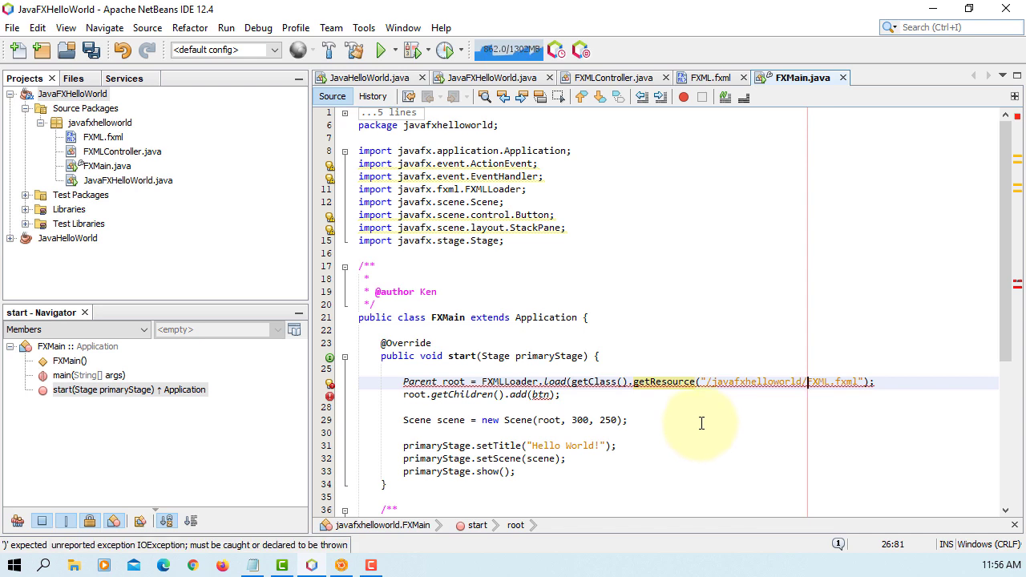
pyautogui.click(869, 383)
pyautogui.write(')')
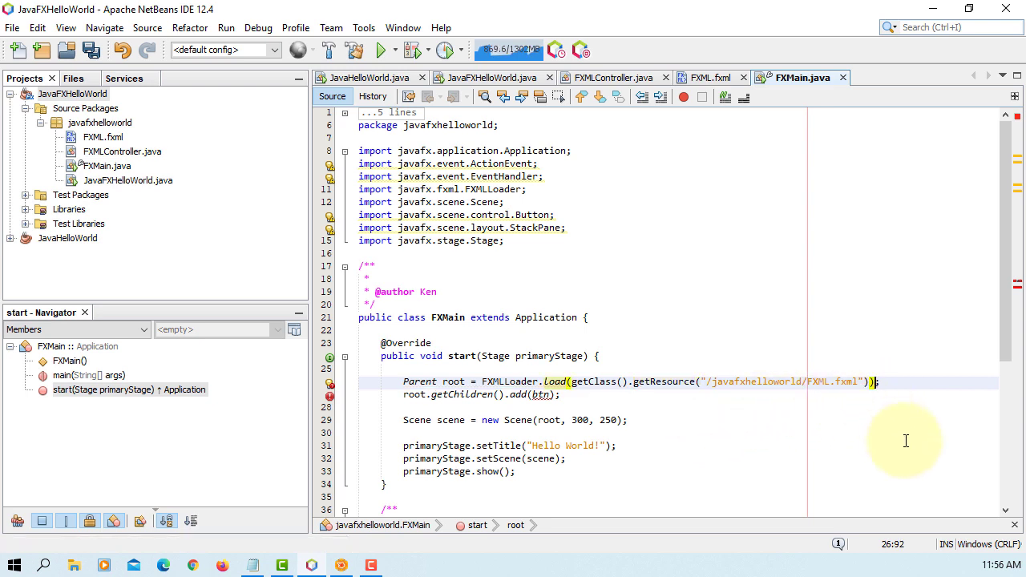
# Add the import for javafx.scene.Parent to FXMain.java using the suggested fix on the root declaration.
pyautogui.click(422, 381)
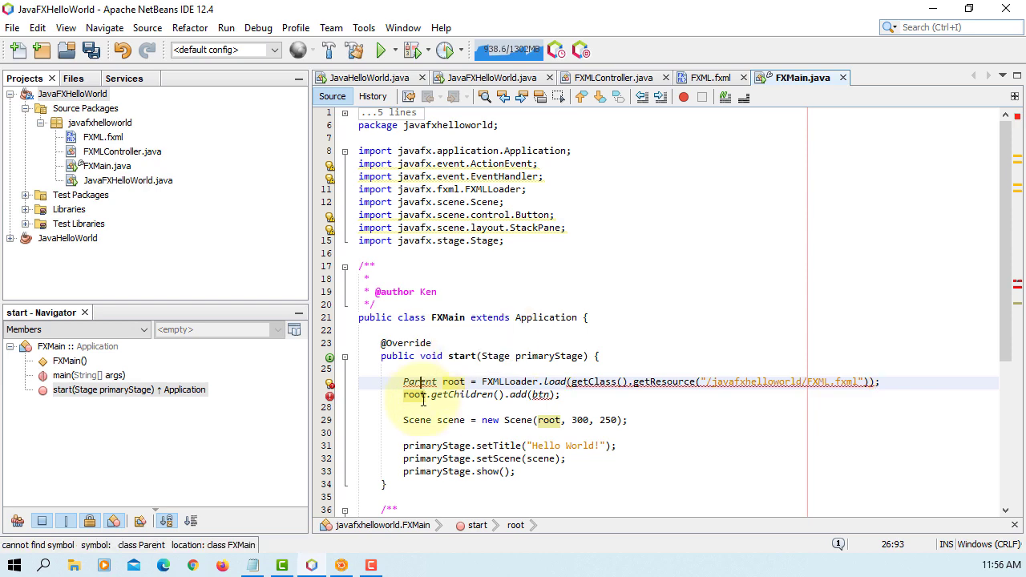
pyautogui.click(330, 384)
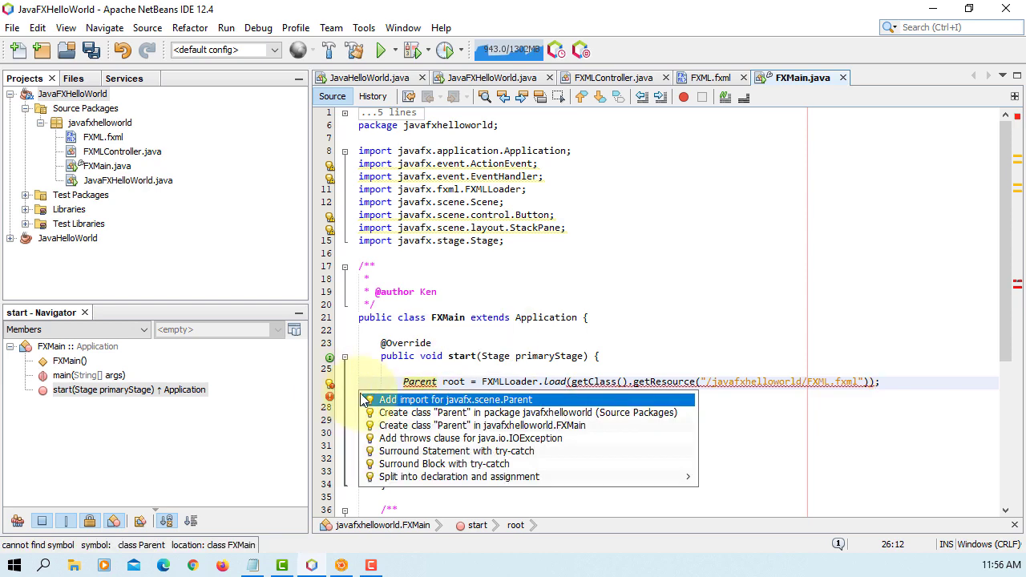
pyautogui.click(483, 401)
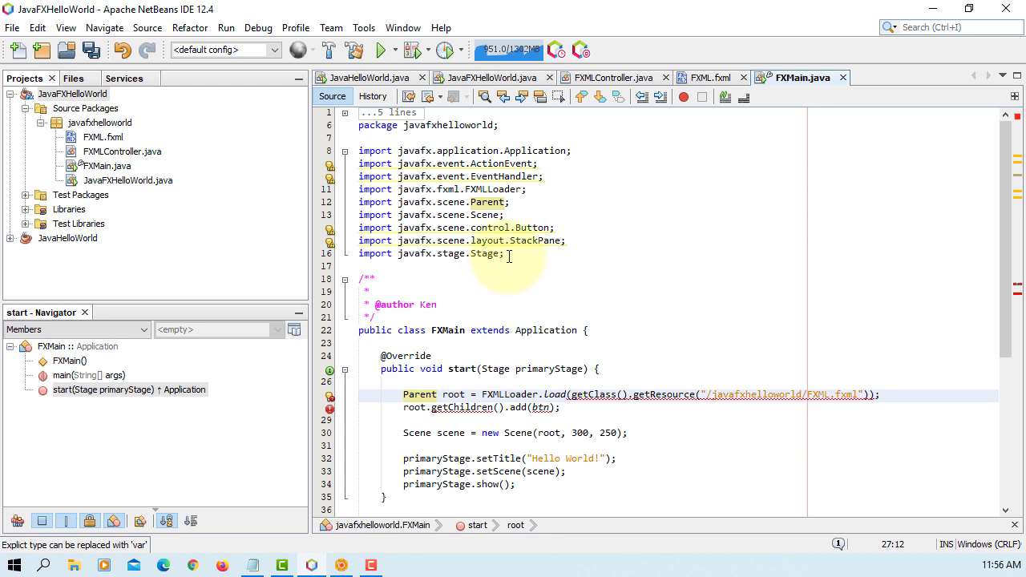
# Remove the unused ActionEvent, EventHandler, Button and StackPane imports from FXMain.java.
pyautogui.click(333, 165)
pyautogui.click(395, 176)
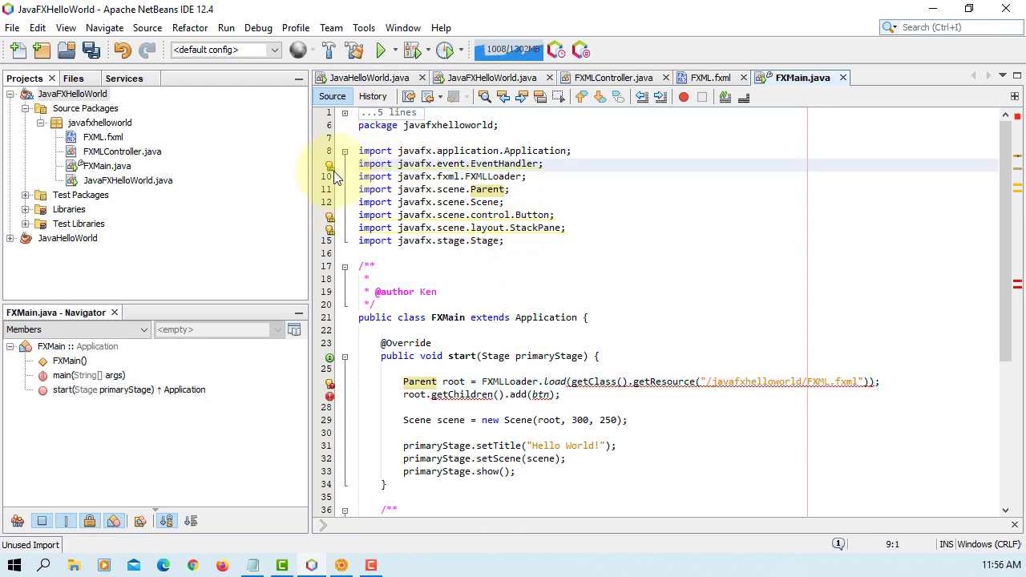
pyautogui.click(330, 164)
pyautogui.click(376, 178)
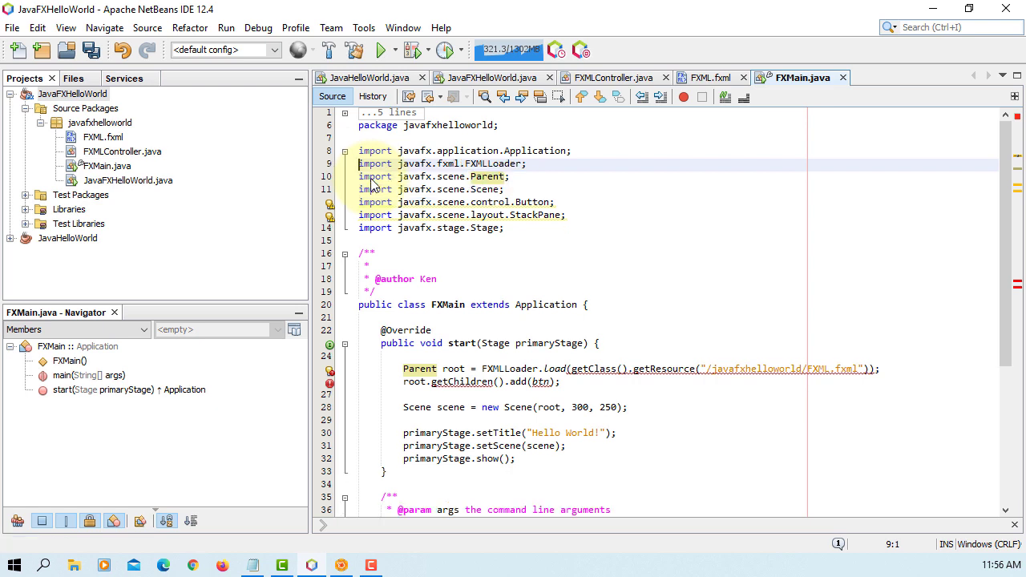
pyautogui.click(330, 202)
pyautogui.press('Return')
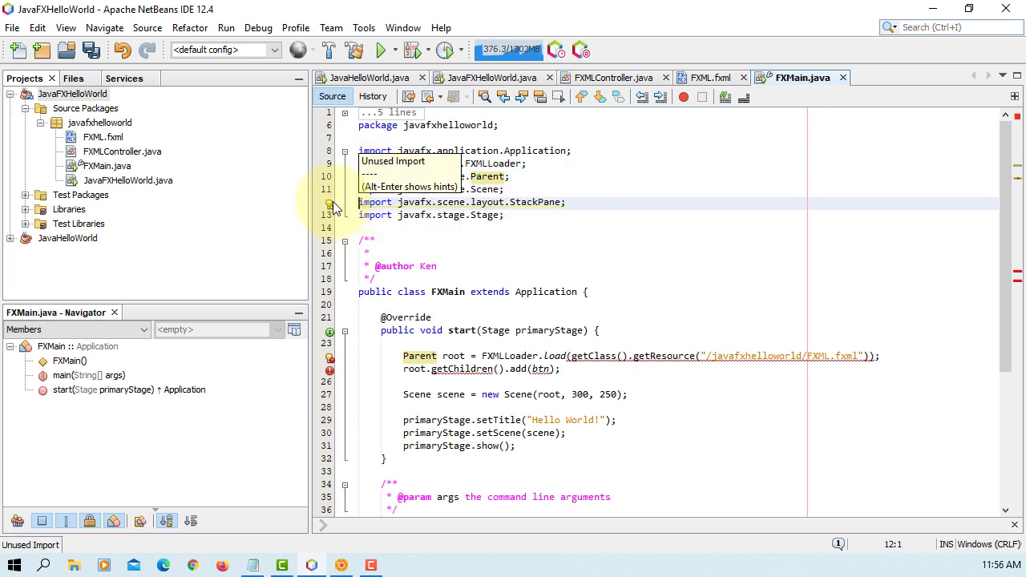
pyautogui.click(330, 207)
pyautogui.click(399, 221)
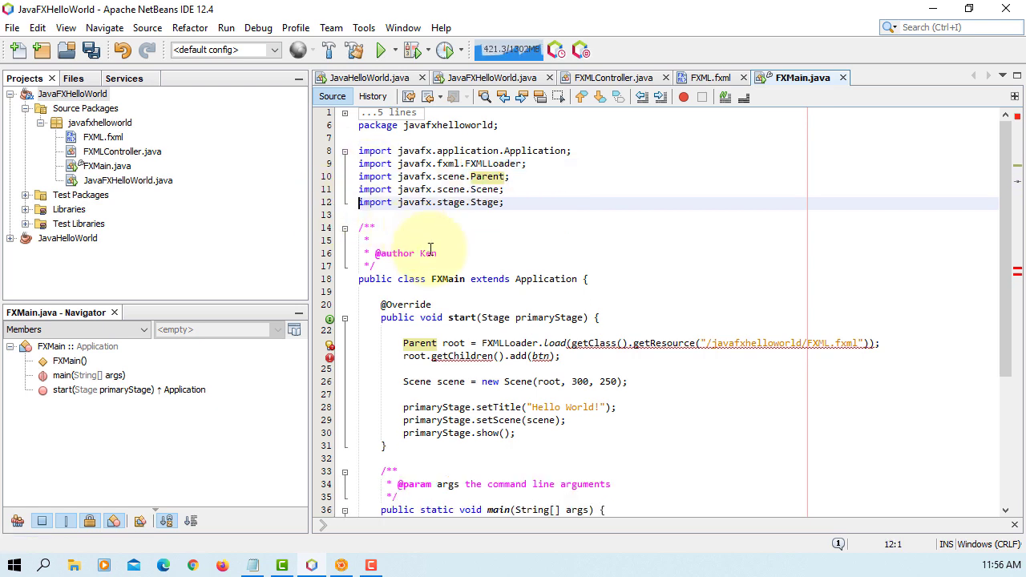
# Add a throws clause for java.io.IOException to the start method with the suggested fix for the FXMLLoader.load line.
pyautogui.click(330, 343)
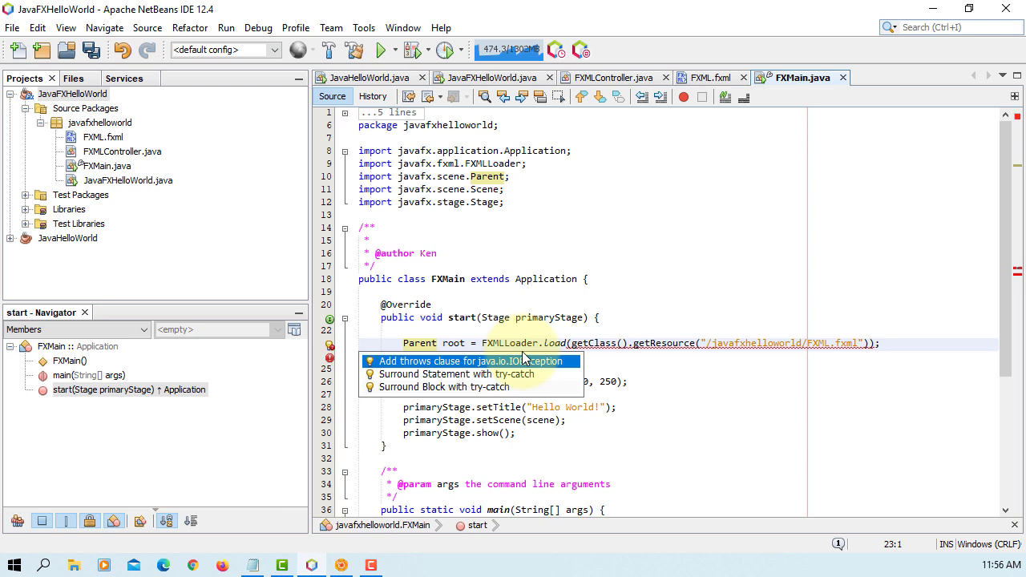
pyautogui.click(472, 362)
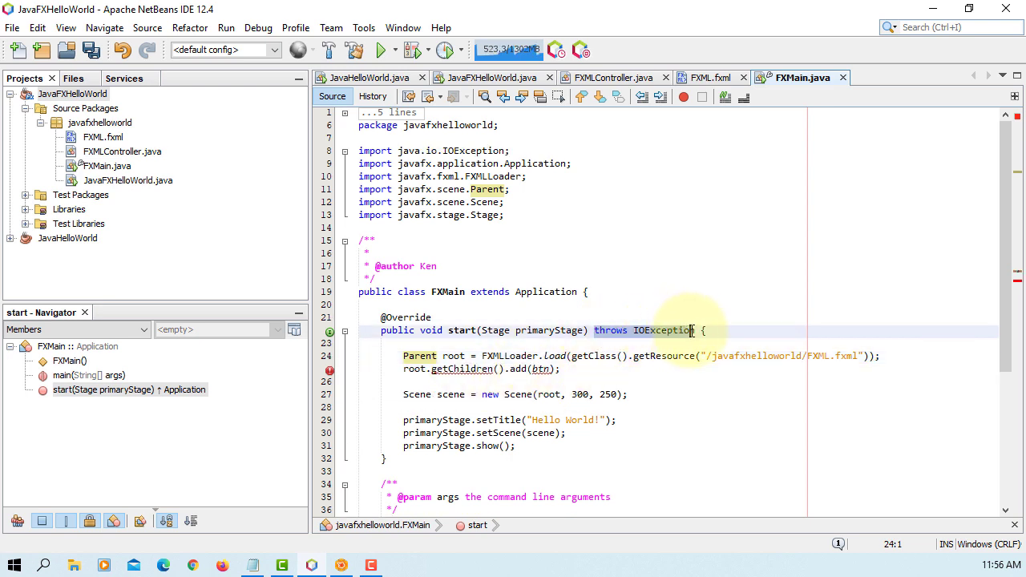
pyautogui.moveTo(692, 330); pyautogui.dragTo(696, 331)
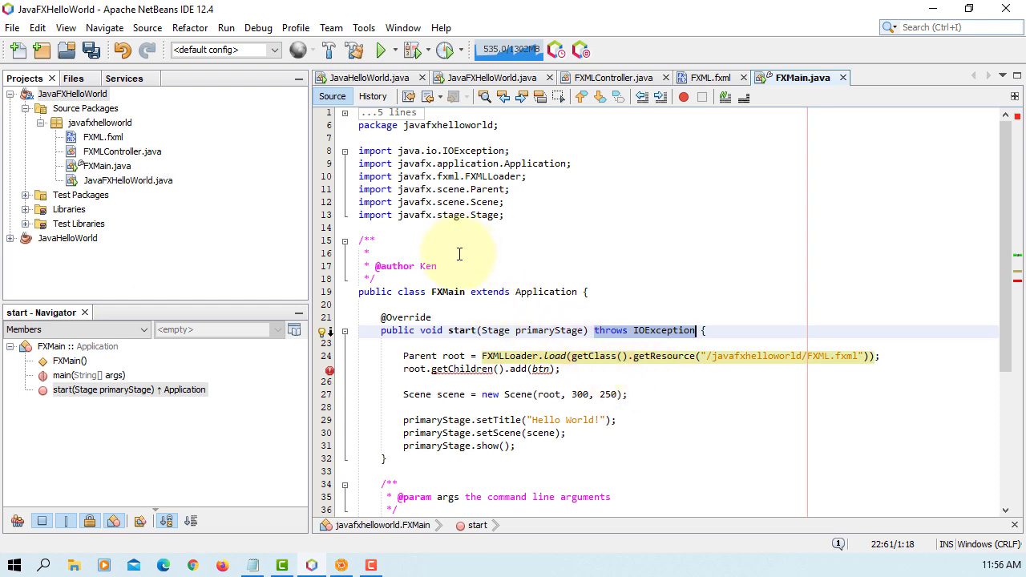
# Delete the root.getChildren().add(btn); line from the start method.
pyautogui.scroll(-1, 459, 254)
pyautogui.click(359, 330)
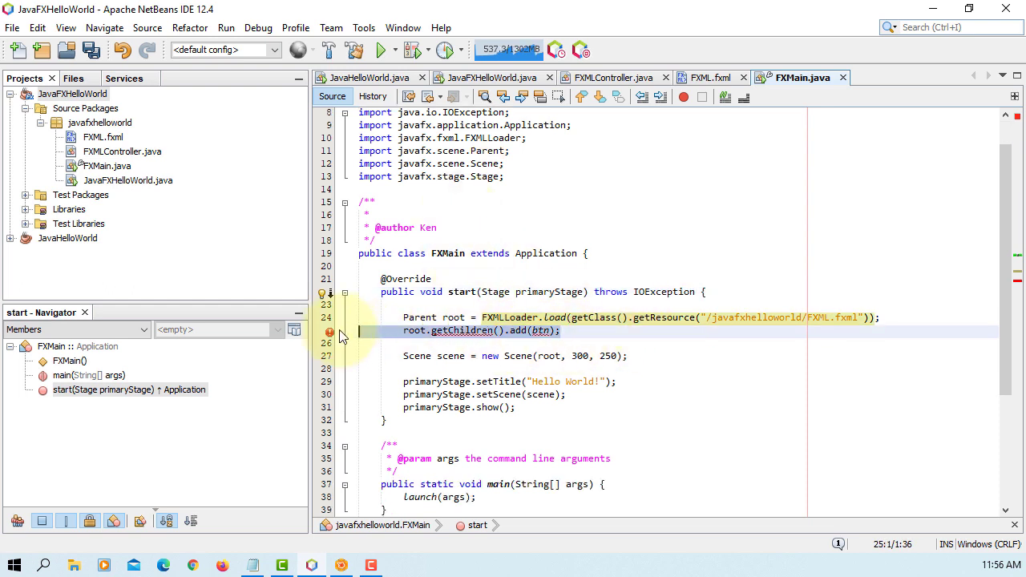
pyautogui.press('Delete')
pyautogui.press('Delete')
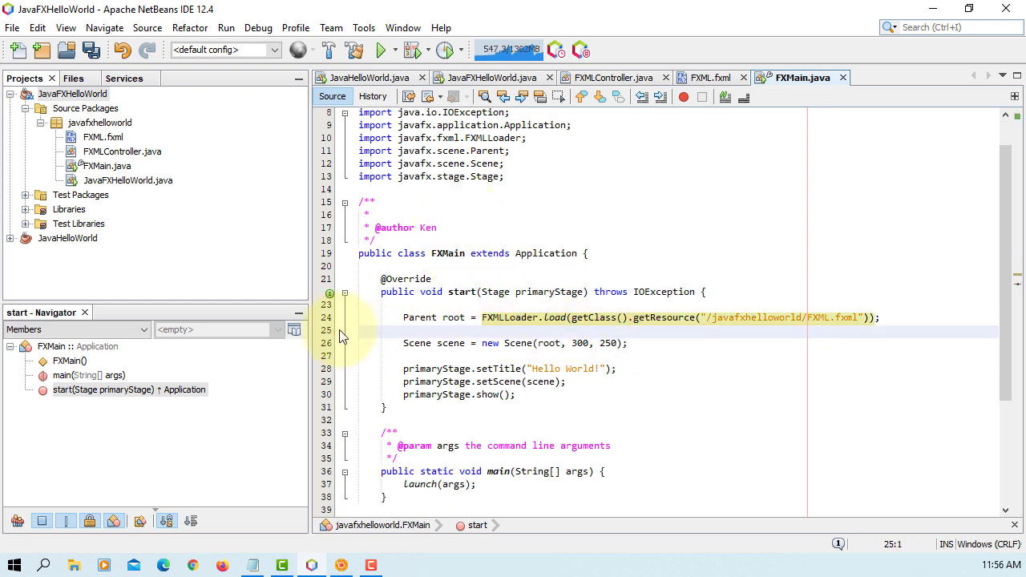
# Remove the 300 and 250 size arguments from the Scene constructor, leaving new Scene(root).
pyautogui.press('Down')
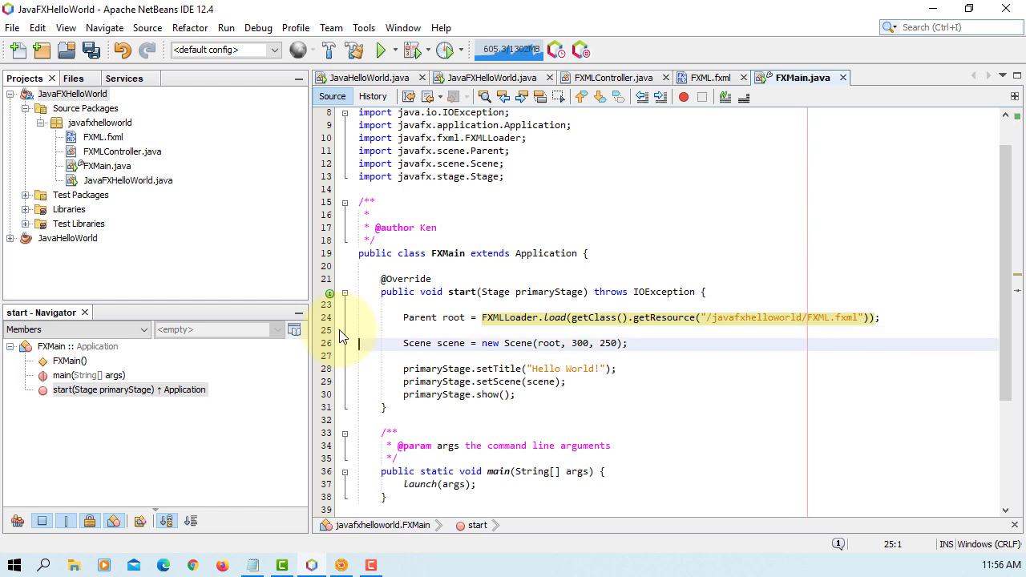
pyautogui.press('Right')
pyautogui.press('Right')
pyautogui.press('Right')
pyautogui.press('Right')
pyautogui.press('Right')
pyautogui.press('Right')
pyautogui.press('Right')
pyautogui.press('Right')
pyautogui.press('Right')
pyautogui.press('Right')
pyautogui.press('Right')
pyautogui.press('Right')
pyautogui.press('Right')
pyautogui.press('Right')
pyautogui.press('Right')
pyautogui.press('Right')
pyautogui.press('Right')
pyautogui.press('Right')
pyautogui.press('Right')
pyautogui.press('Right')
pyautogui.hotkey('shift', 'Right')
pyautogui.hotkey('shift', 'Right')
pyautogui.hotkey('shift', 'Right')
pyautogui.hotkey('shift', 'Right')
pyautogui.hotkey('shift', 'Right')
pyautogui.hotkey('shift', 'Right')
pyautogui.hotkey('shift', 'Right')
pyautogui.hotkey('shift', 'Right')
pyautogui.hotkey('shift', 'Right')
pyautogui.hotkey('shift', 'Right')
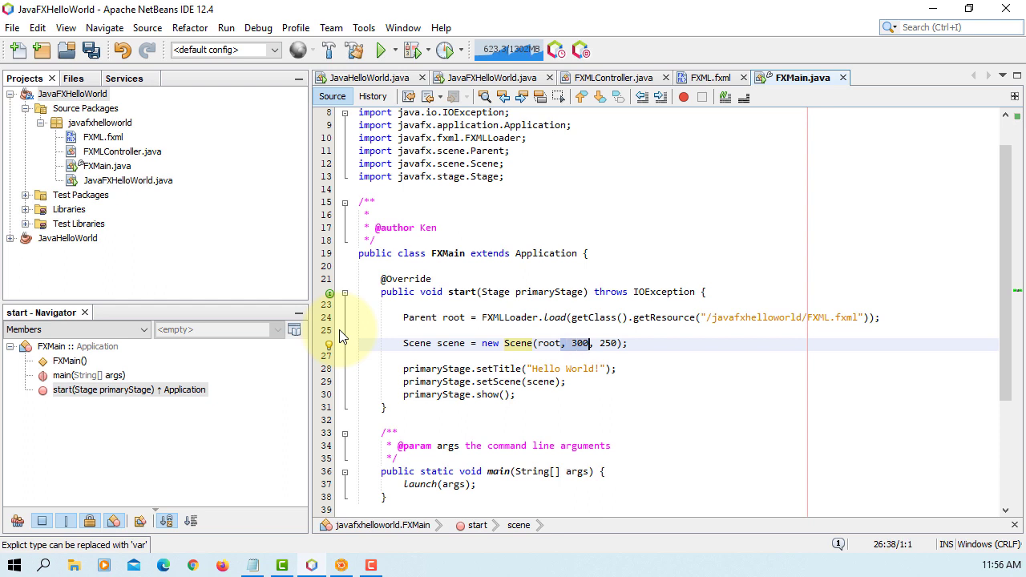
pyautogui.press('BackSpace')
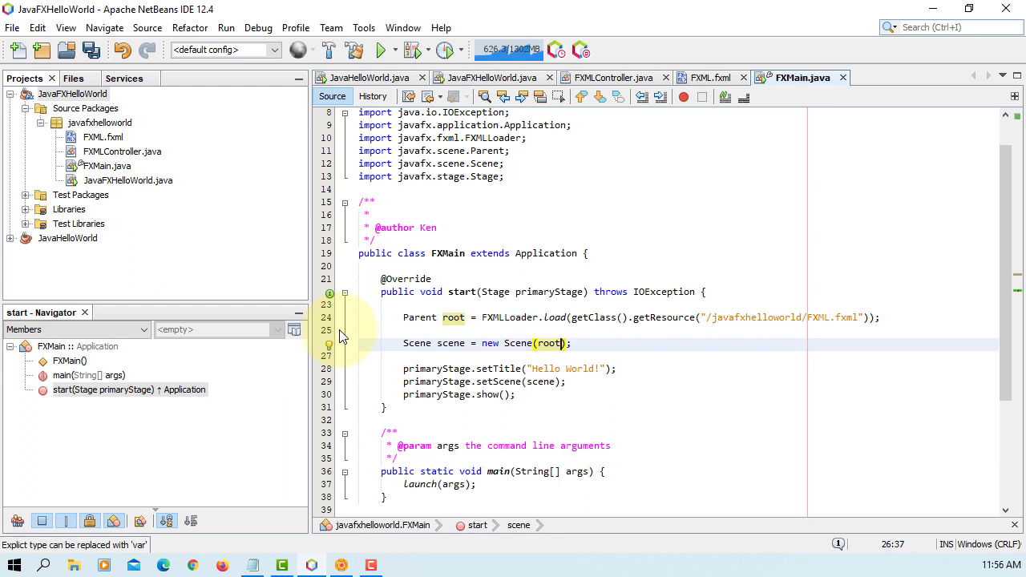
# Change the primaryStage title string to "JavaFX Hello World!".
pyautogui.press('Down')
pyautogui.press('Down')
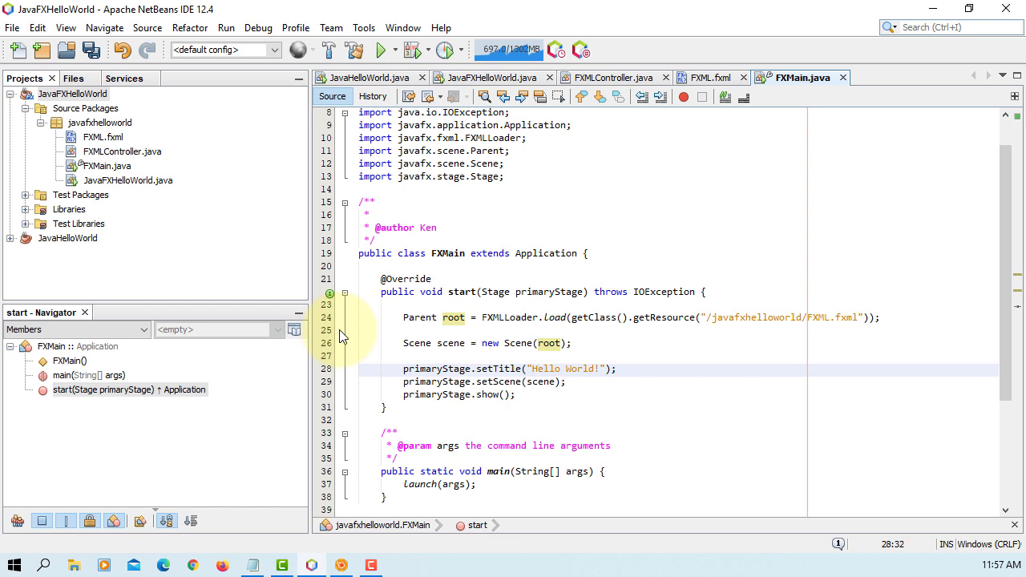
pyautogui.write('JavaFX')
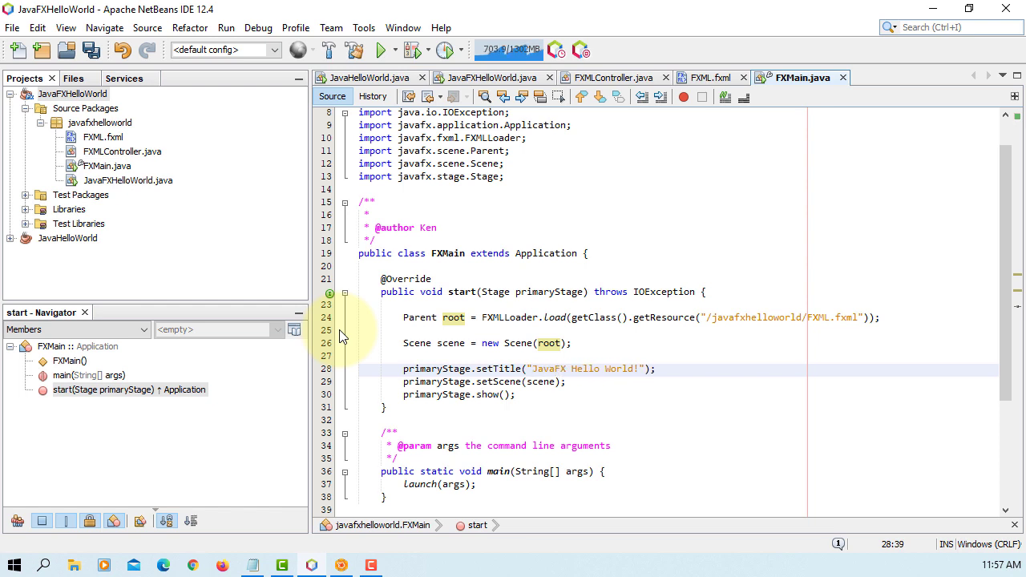
pyautogui.press('Down')
pyautogui.press('Down')
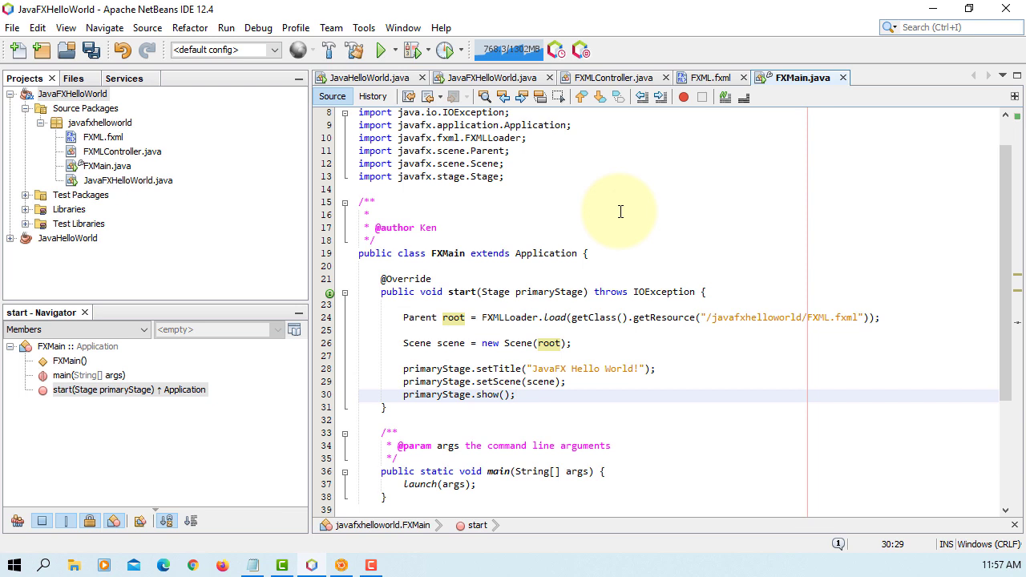
# Save FXMain.java, then clean and build the JavaFXHelloWorld project.
pyautogui.click(90, 50)
pyautogui.rightClick(97, 94)
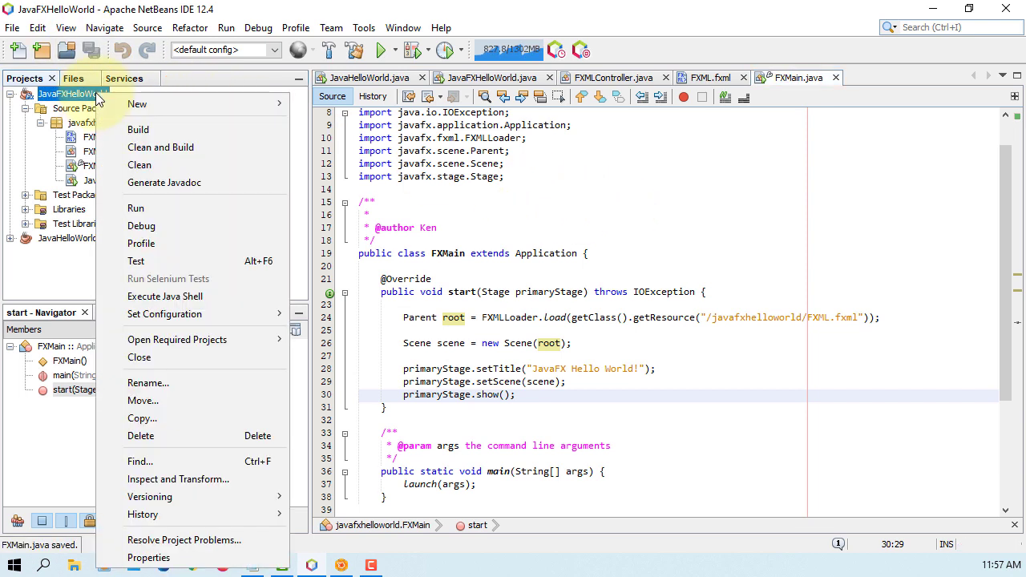
pyautogui.click(166, 145)
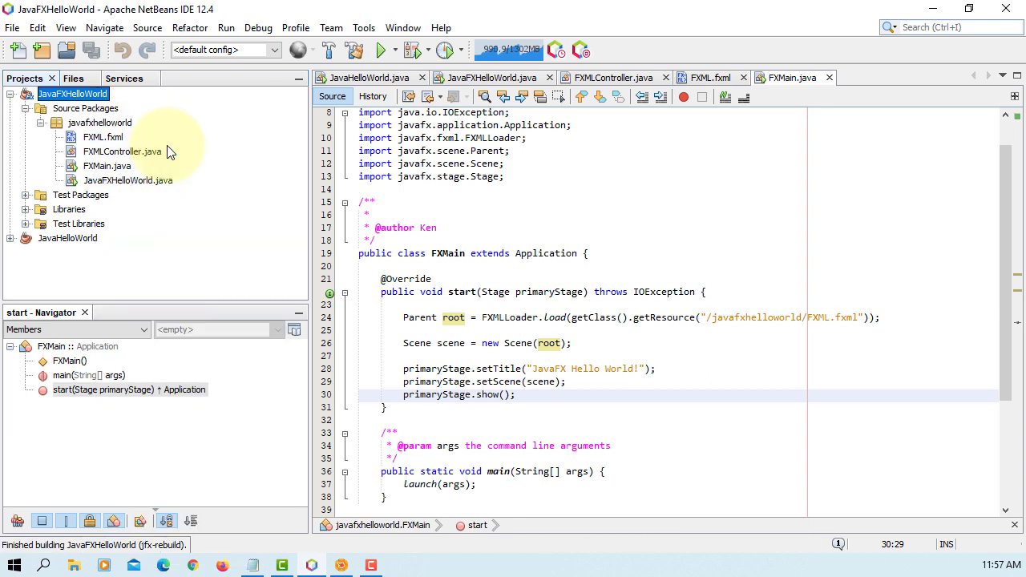
# Delete JavaFXHelloWorld.java from the javafxhelloworld package with the safe delete (usage search) option.
pyautogui.rightClick(153, 180)
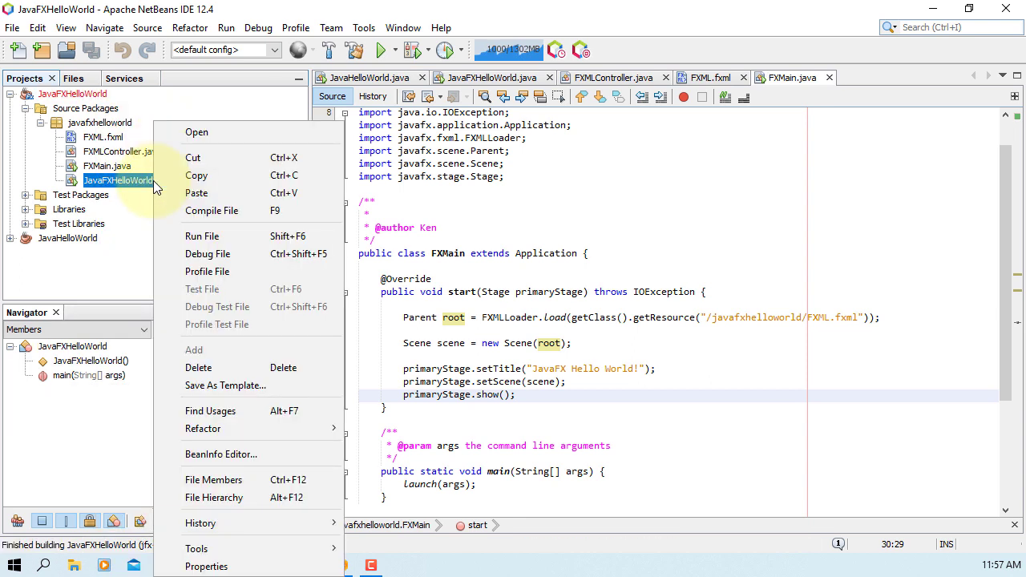
pyautogui.click(219, 367)
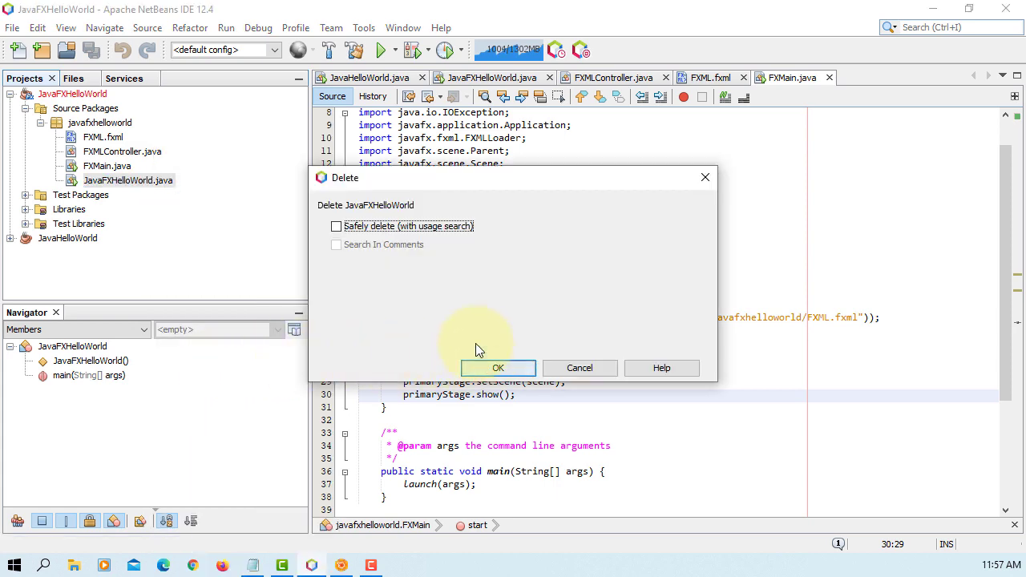
pyautogui.click(436, 228)
pyautogui.click(493, 365)
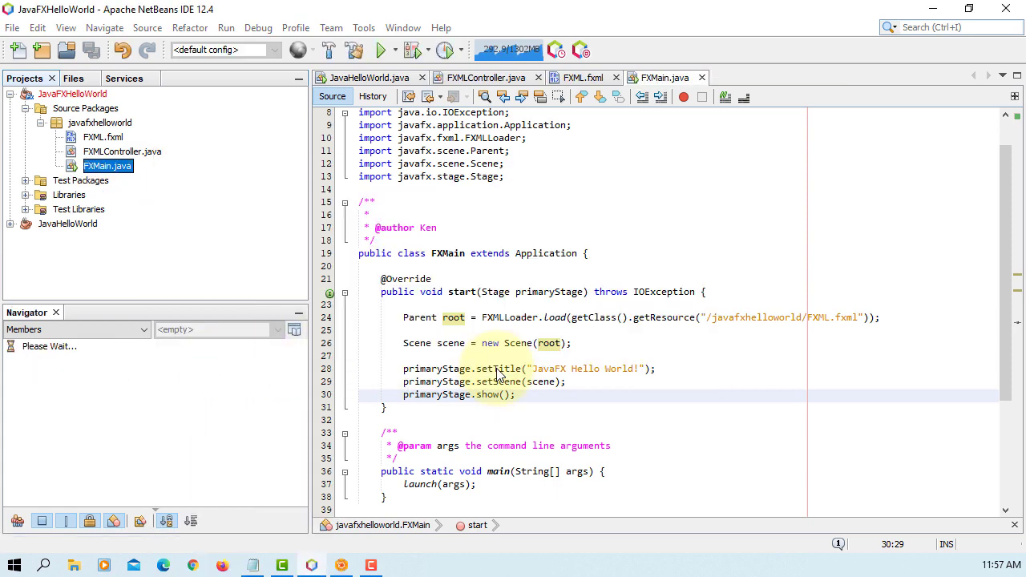
pyautogui.click(116, 138)
pyautogui.click(122, 152)
pyautogui.click(120, 166)
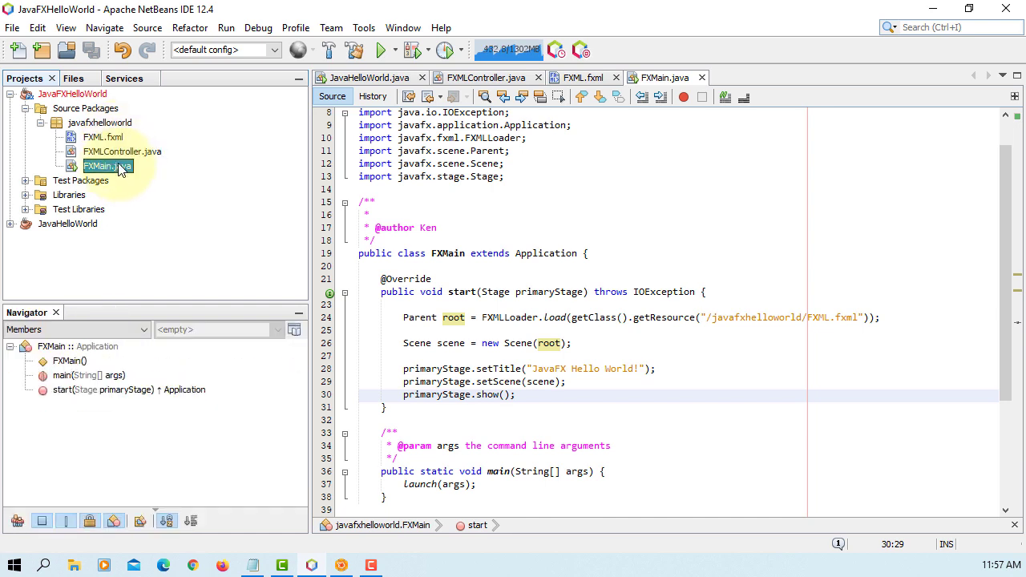
# Run the JavaFXHelloWorld project and examine the error lines in the build output.
pyautogui.click(99, 95)
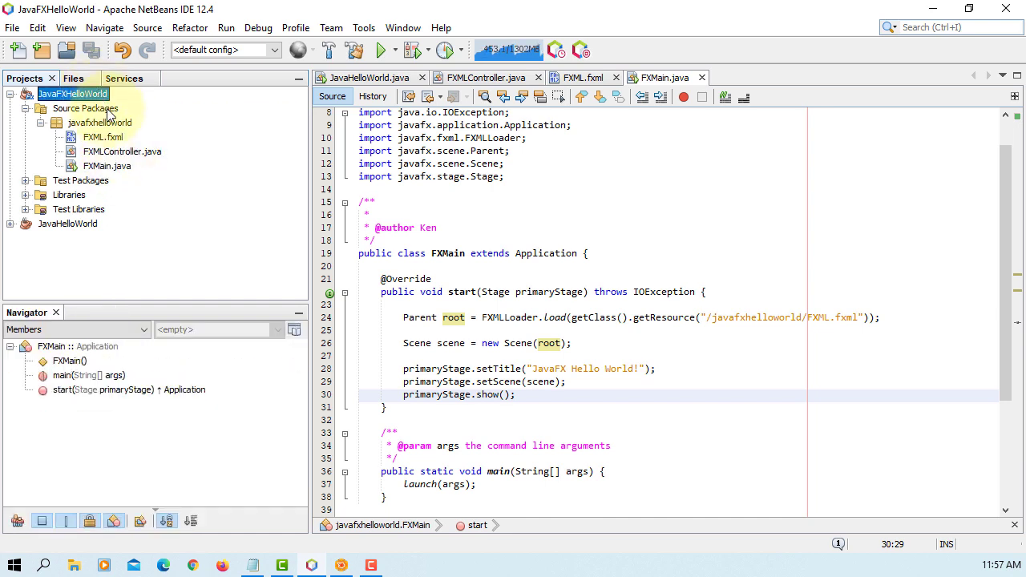
pyautogui.rightClick(106, 95)
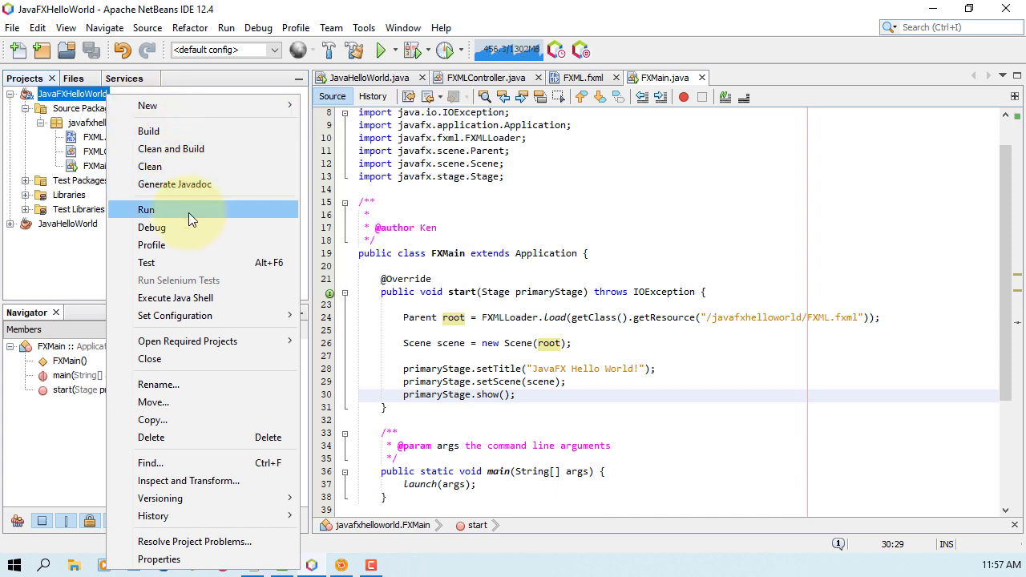
pyautogui.click(189, 211)
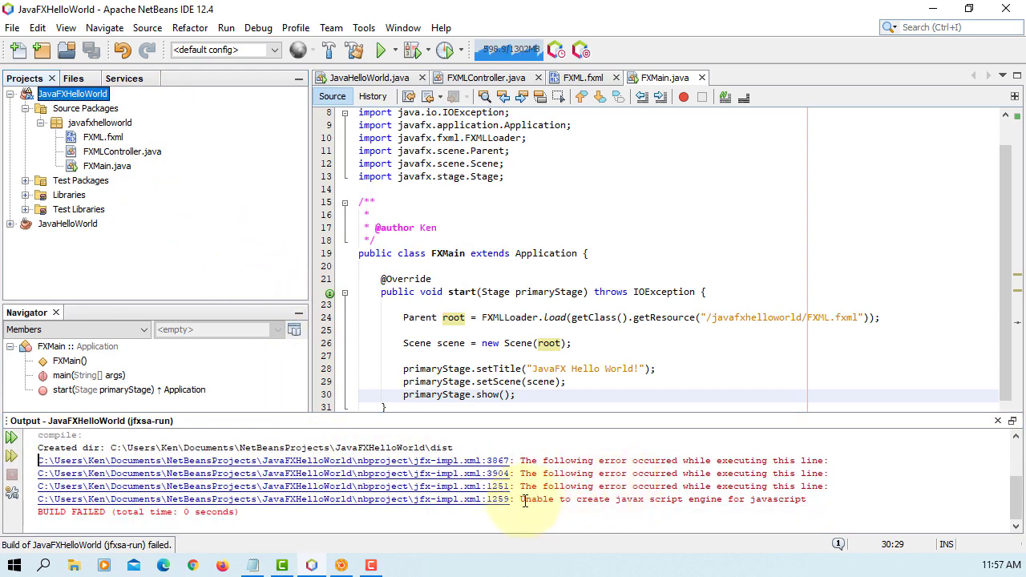
pyautogui.moveTo(521, 501); pyautogui.dragTo(810, 501)
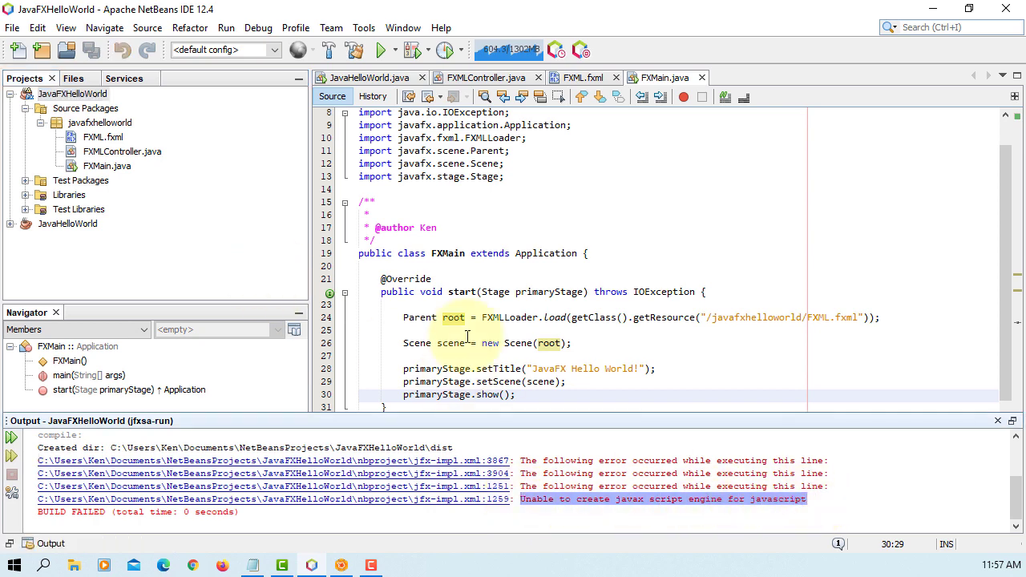
pyautogui.click(556, 461)
pyautogui.scroll(1, 555, 461)
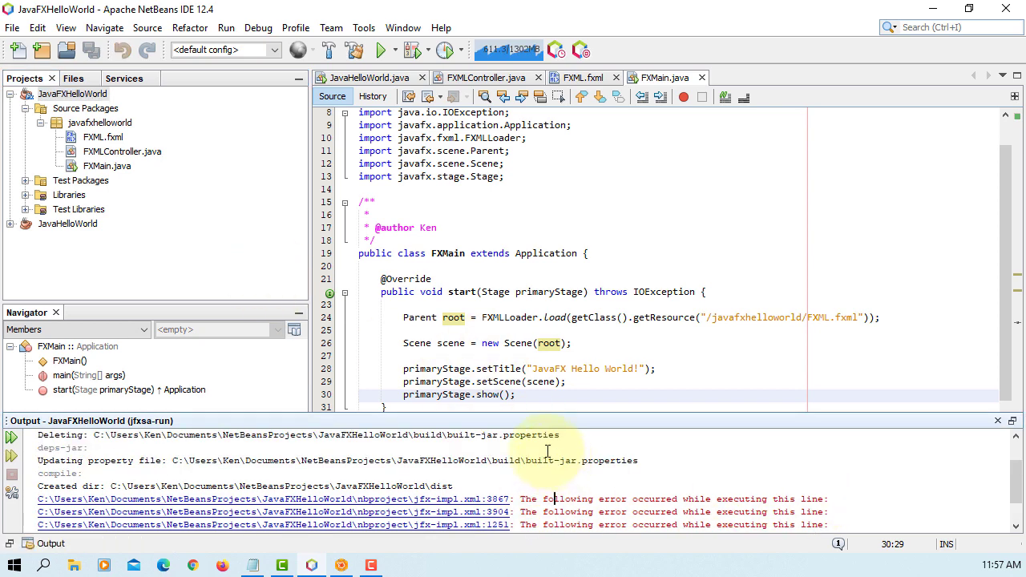
# Run FXMain.java as a single file, test the OK button in the launched window, and close that window and the output.
pyautogui.rightClick(119, 170)
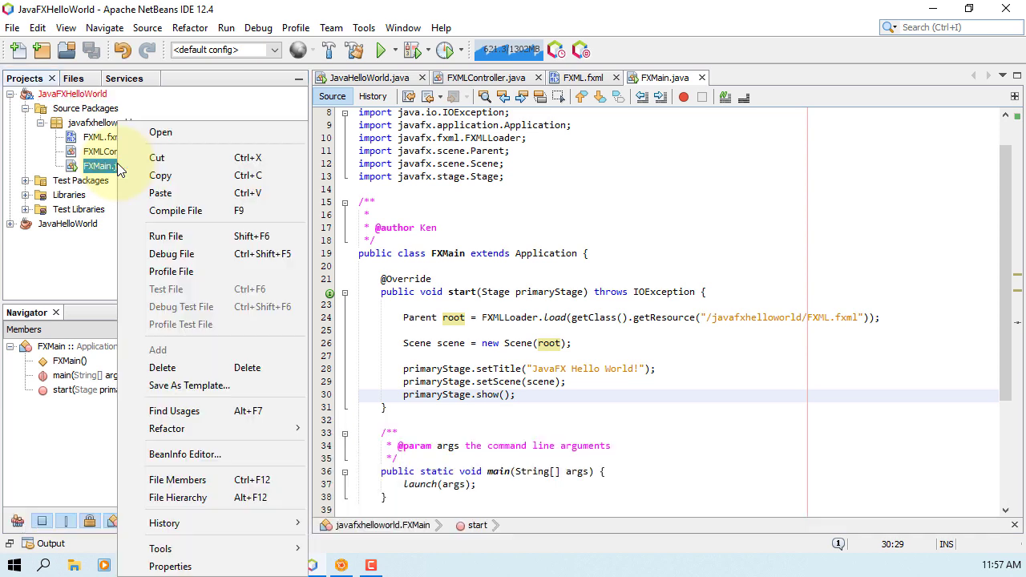
pyautogui.click(173, 237)
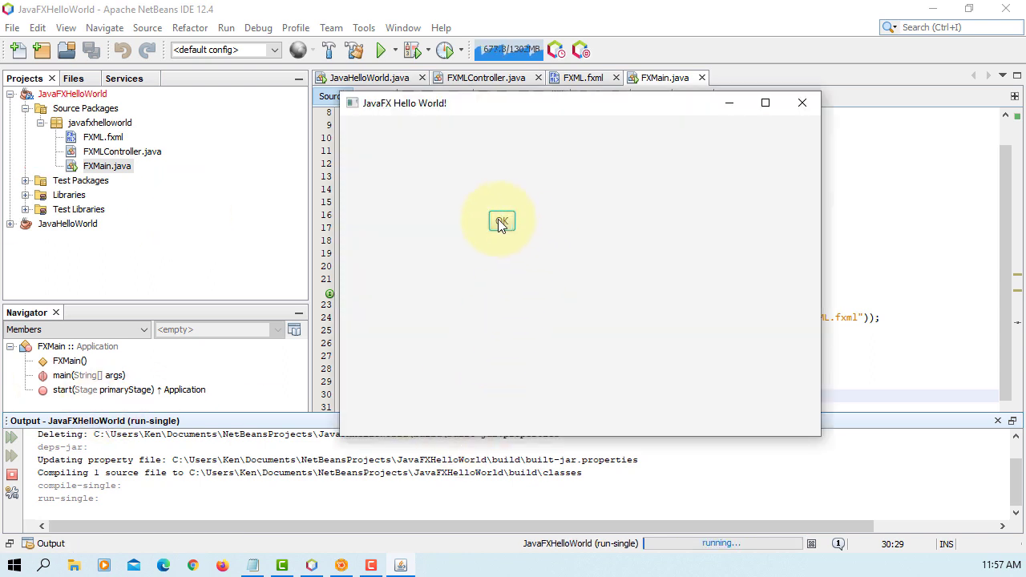
pyautogui.click(499, 221)
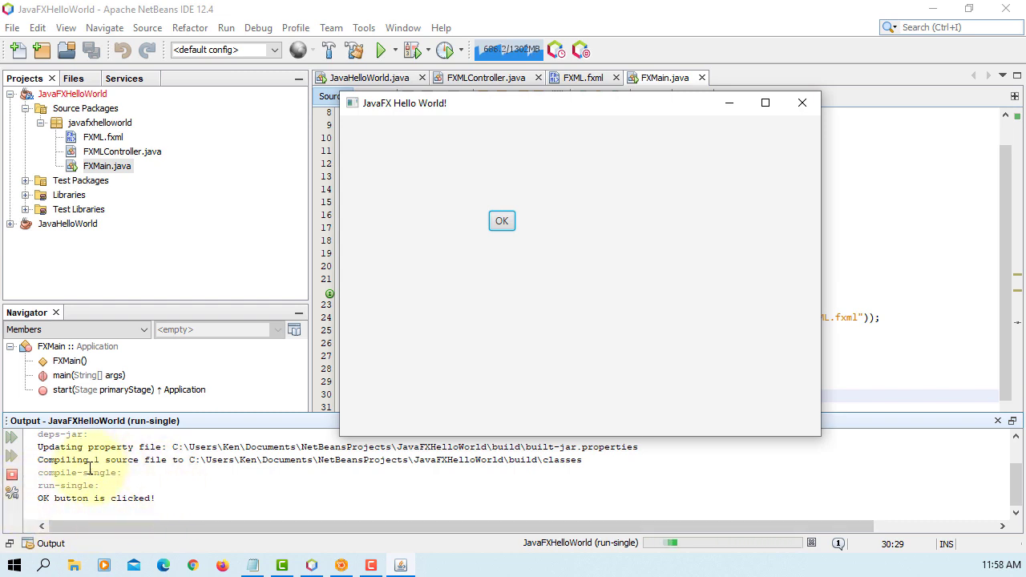
pyautogui.click(805, 105)
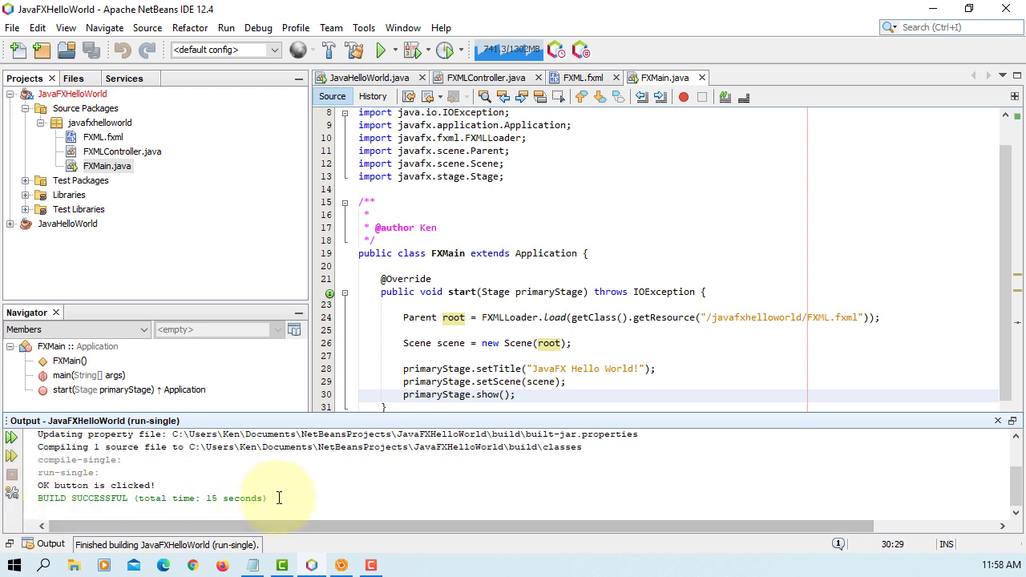
pyautogui.click(998, 420)
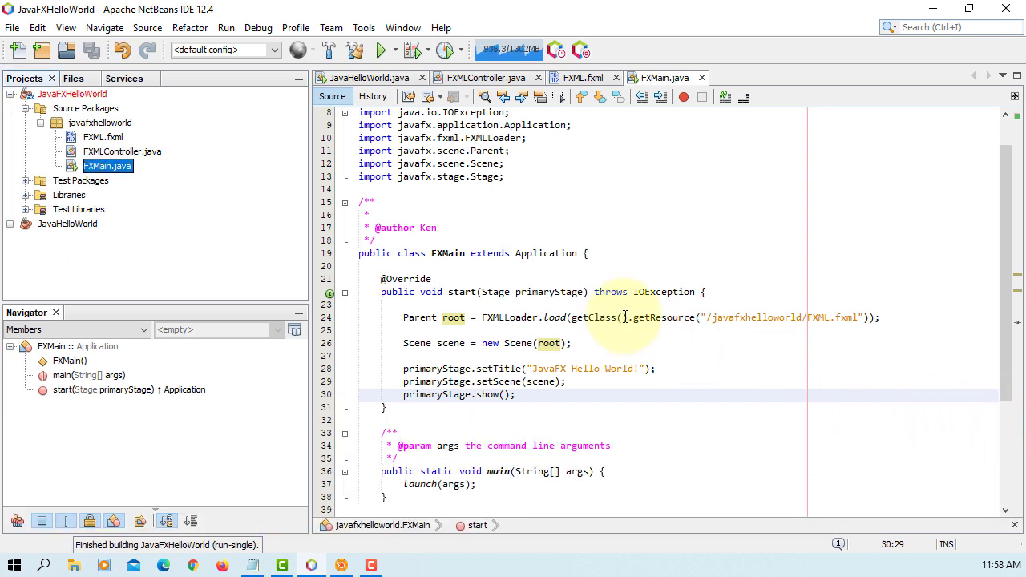
pyautogui.click(619, 318)
pyautogui.scroll(-2, 619, 324)
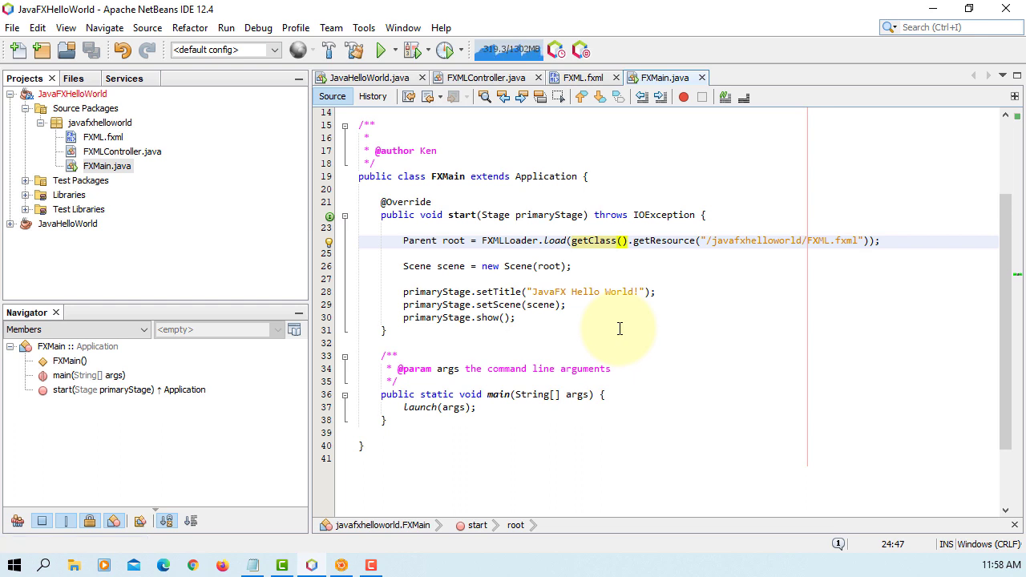
pyautogui.scroll(2, 439, 227)
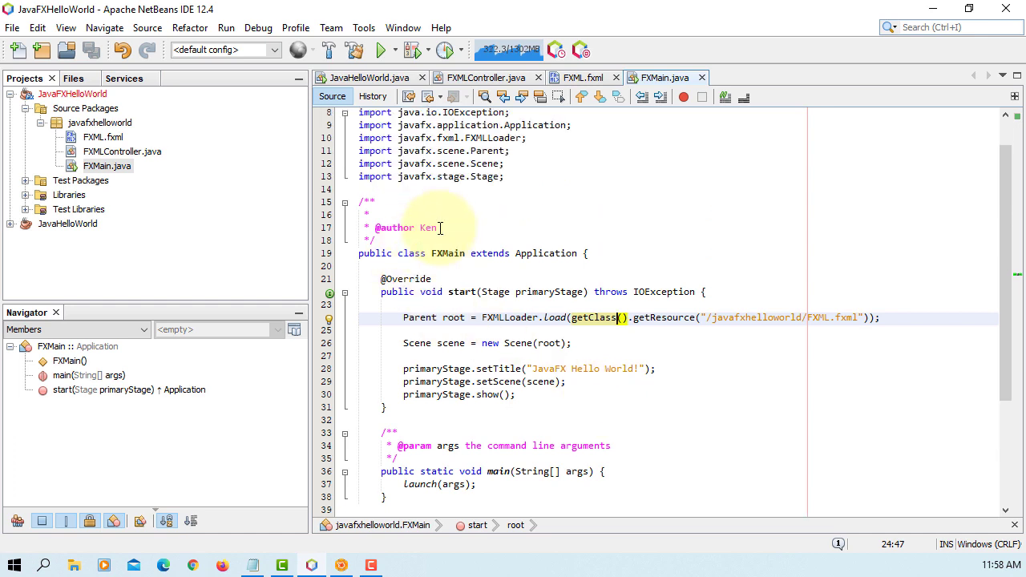
pyautogui.scroll(-1, 440, 227)
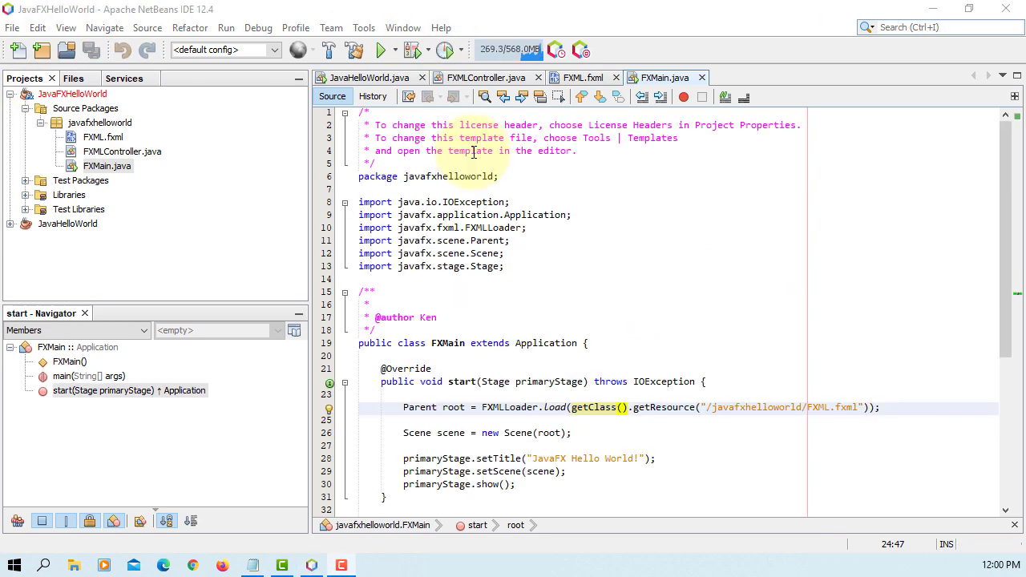
pyautogui.click(470, 176)
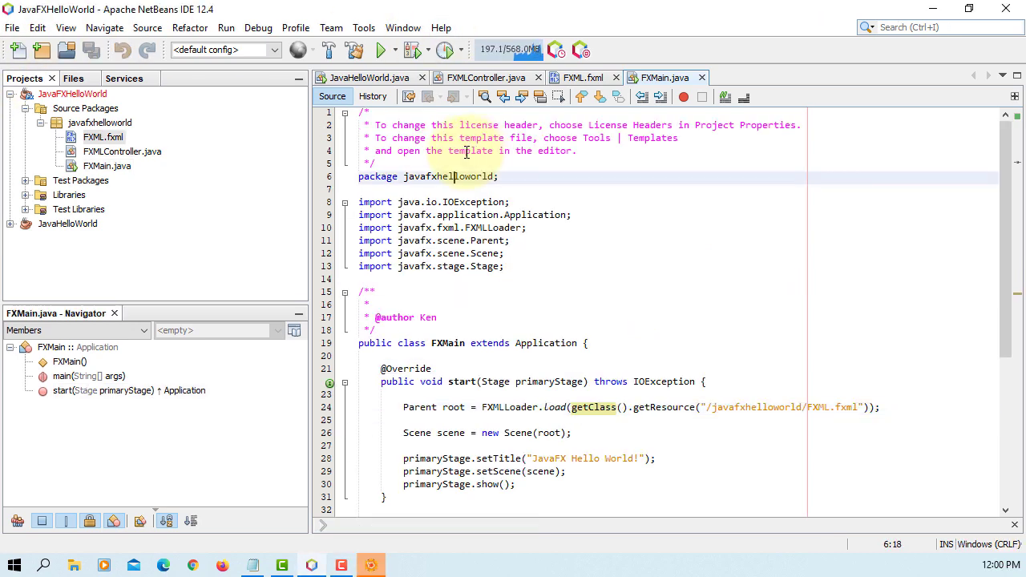
# Check the IDE's product, Java, runtime and system versions in its About information, then dismiss it.
pyautogui.click(444, 28)
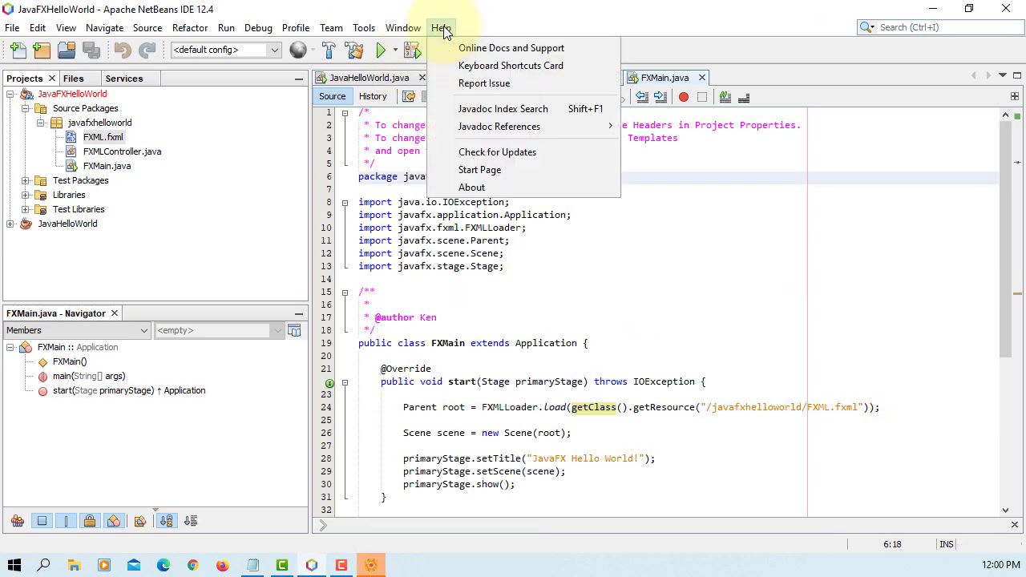
pyautogui.click(479, 187)
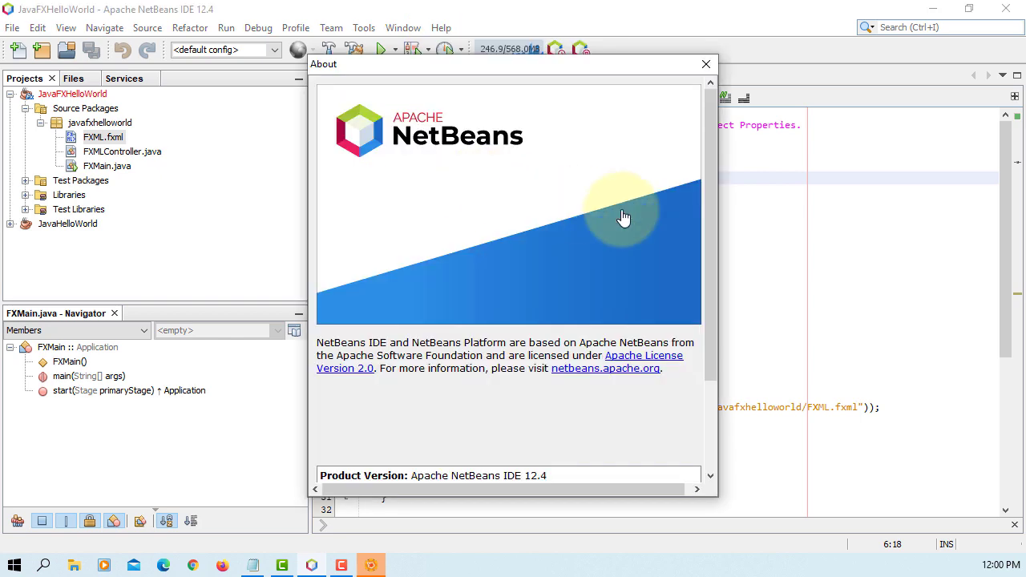
pyautogui.moveTo(710, 169); pyautogui.dragTo(701, 313)
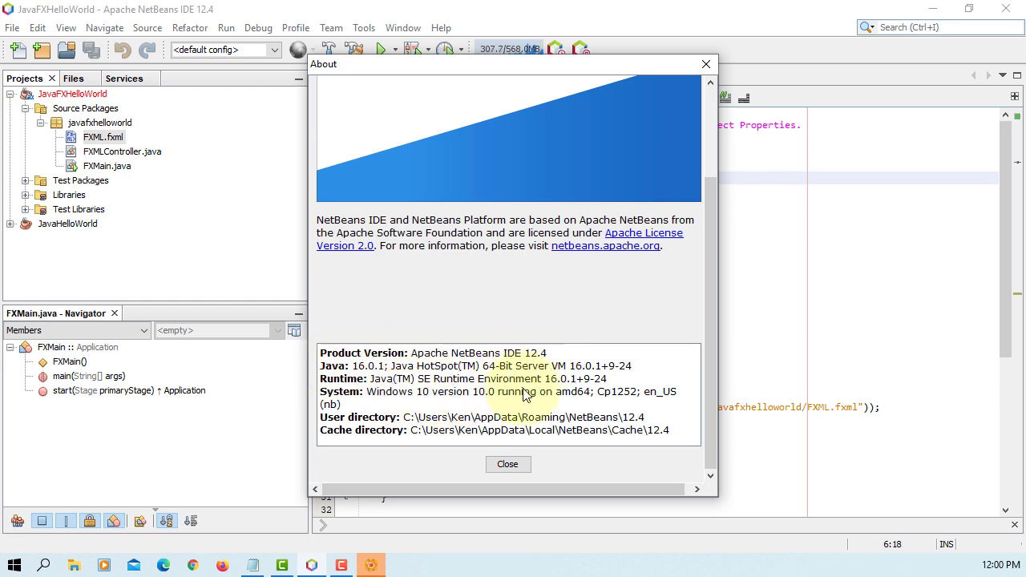
pyautogui.click(706, 64)
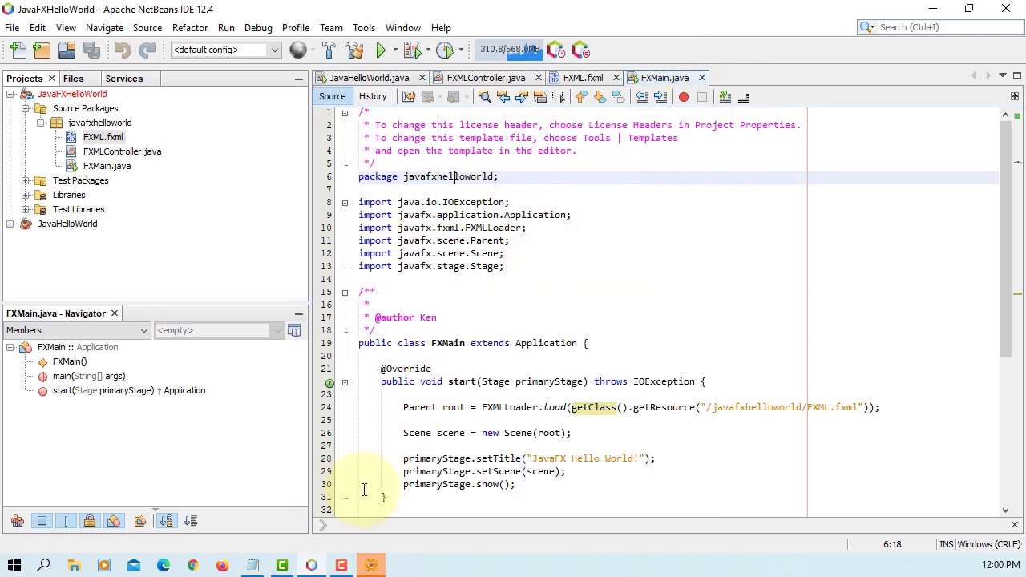
# Switch to Scene Builder, highlight the product version line in its About information, and dismiss it.
pyautogui.click(371, 565)
pyautogui.click(347, 29)
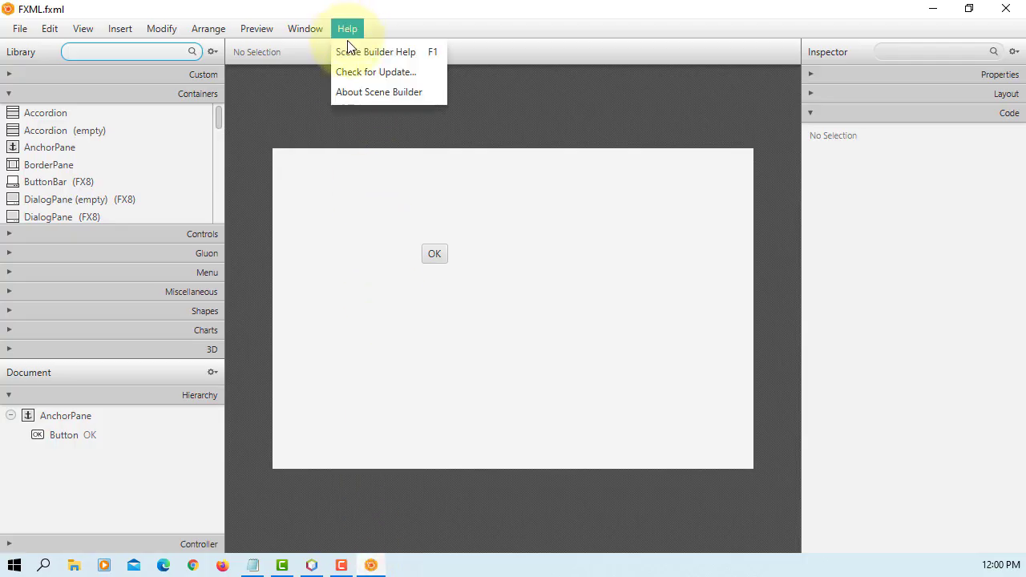
pyautogui.click(368, 90)
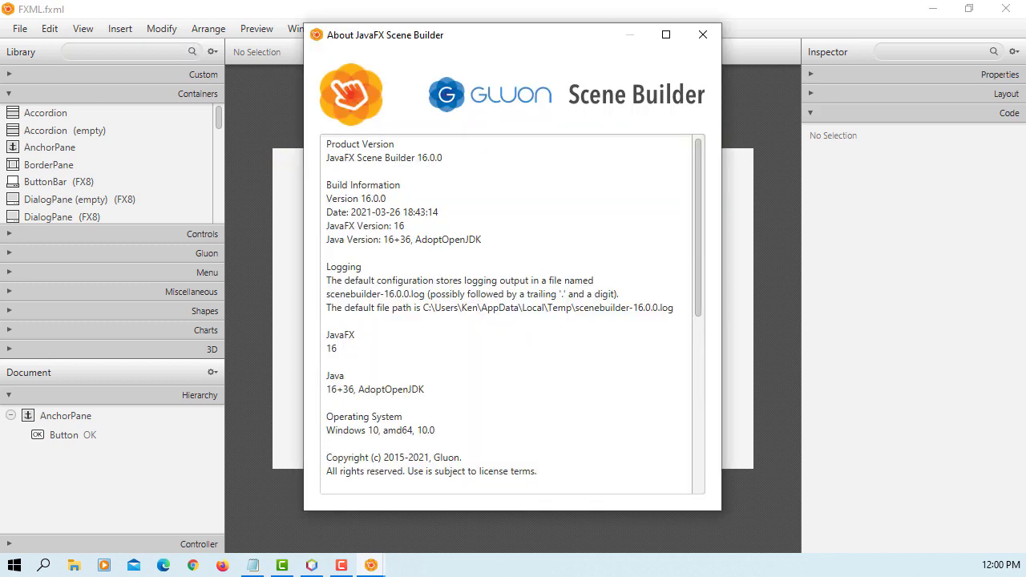
pyautogui.click(451, 158)
pyautogui.moveTo(321, 163); pyautogui.dragTo(443, 158)
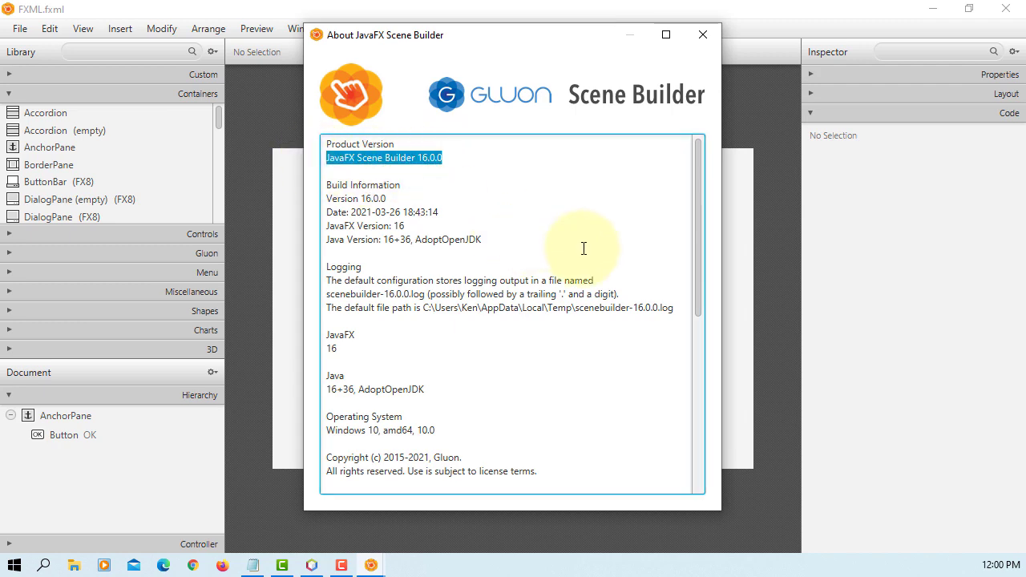
pyautogui.click(703, 34)
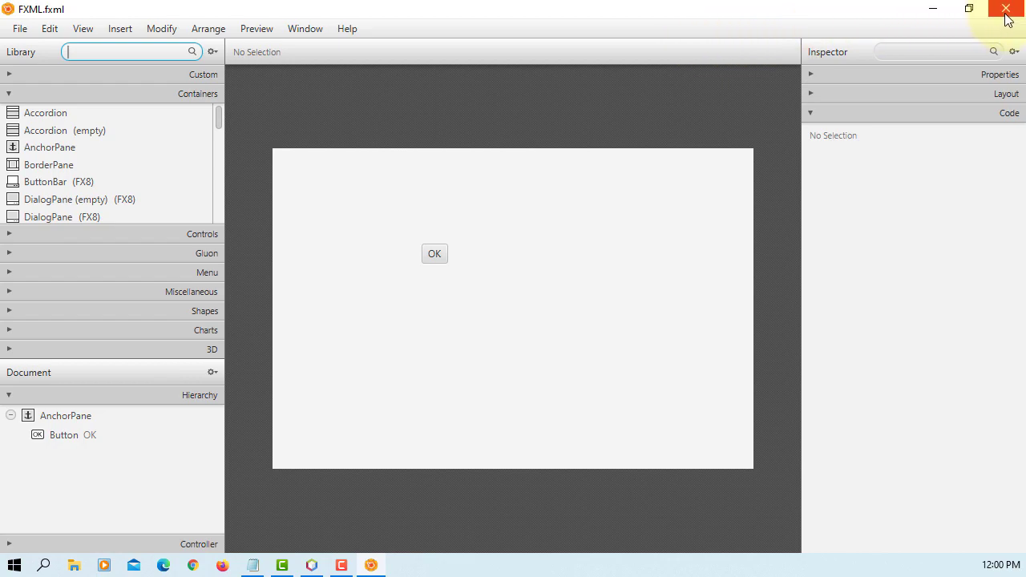